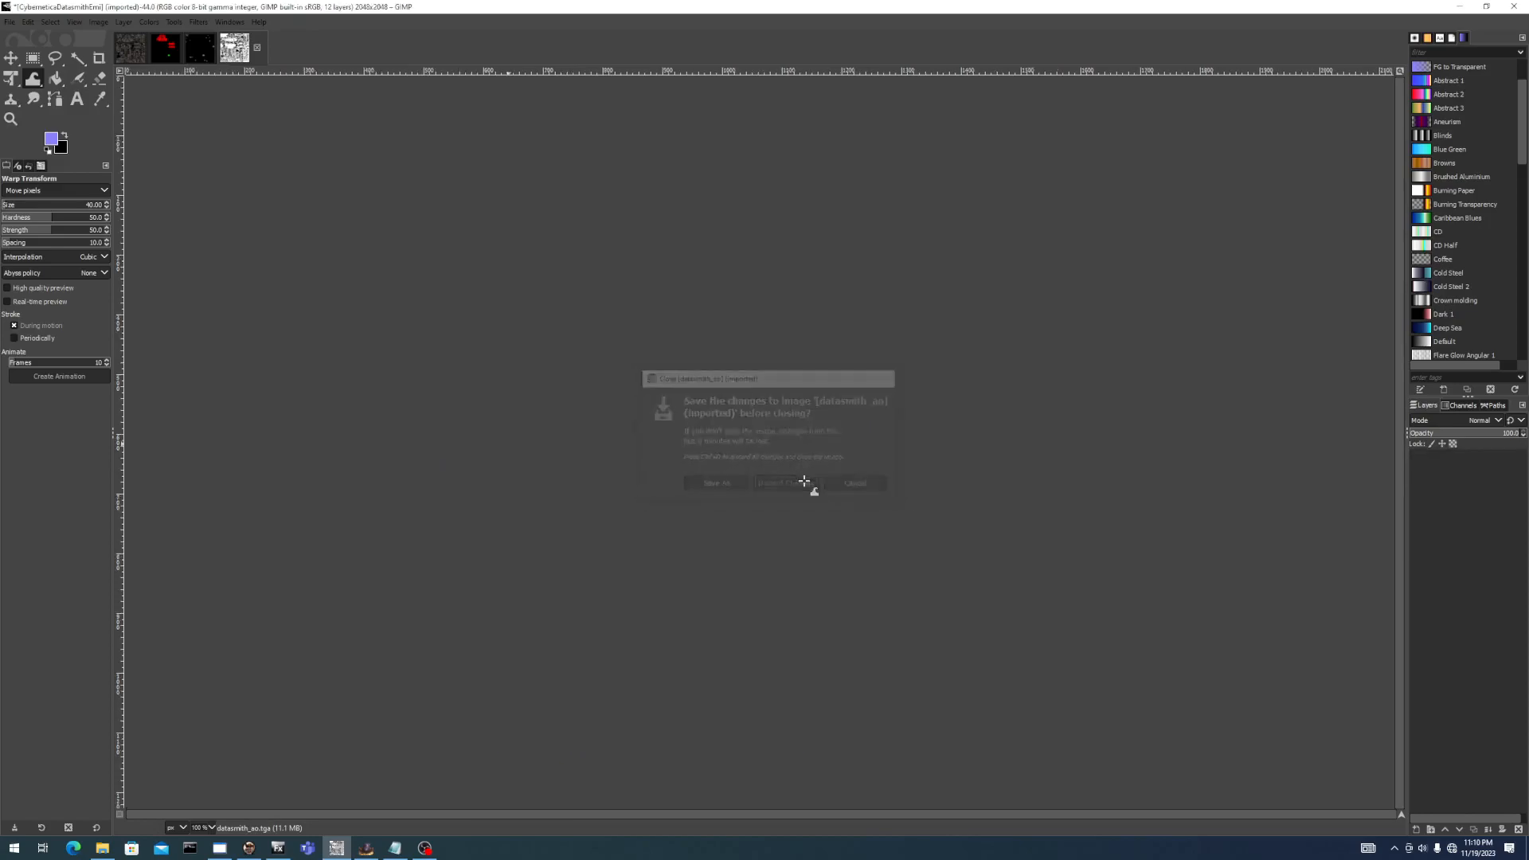
Close the datasmith_ao image and the other extra images without saving, keeping only the CyberneticaDatasmithDiffuse texture open.
left_click(781, 489)
left_click(840, 507)
key("ctrl+v")
key("ctrl+z")
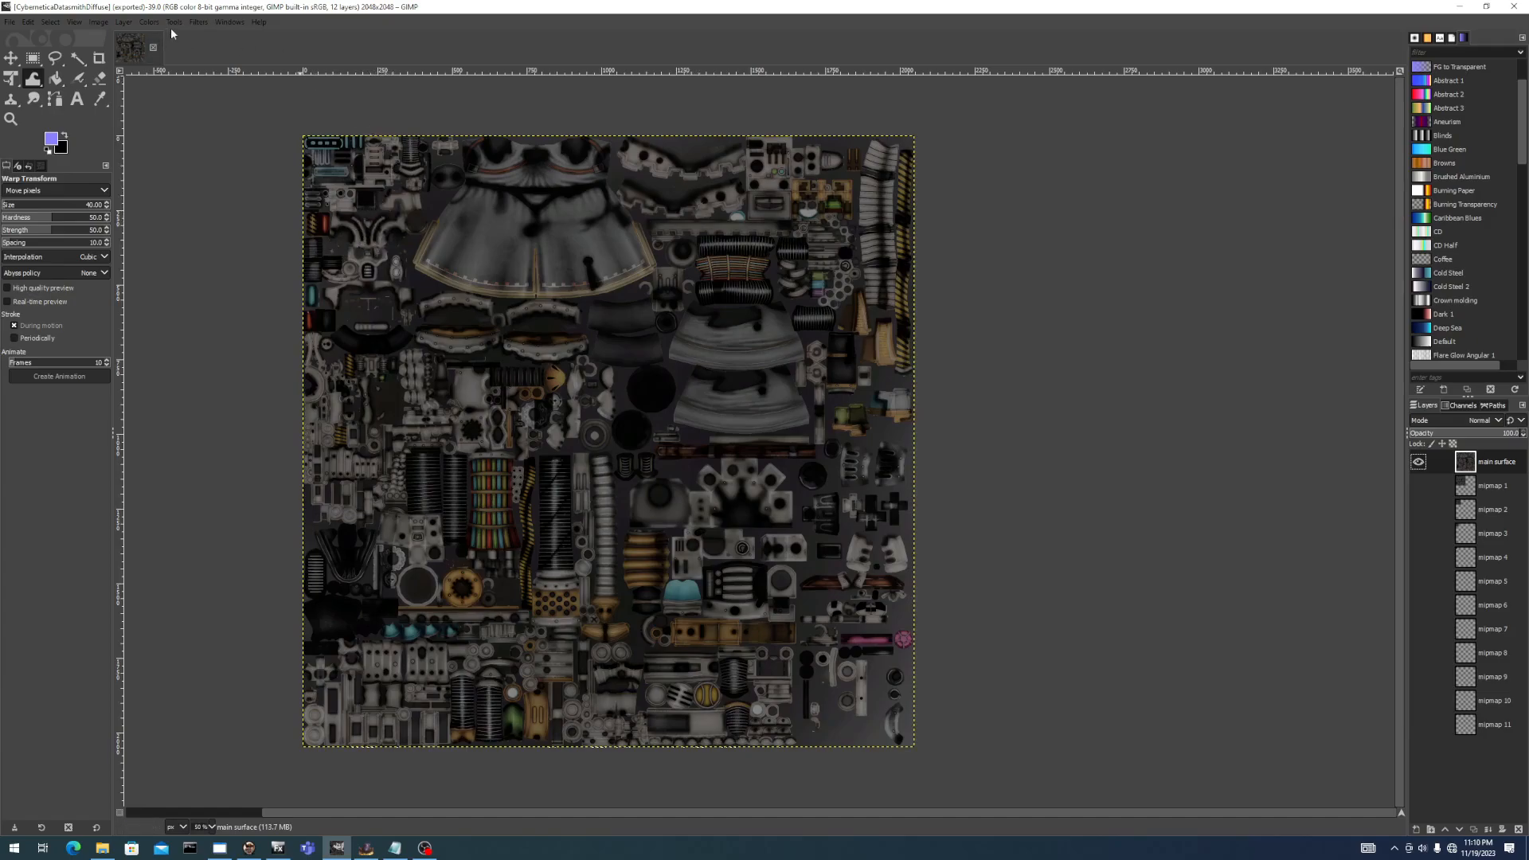
Deactivate the red, green and alpha channels of the diffuse texture so that only blue is editable.
left_click(1458, 405)
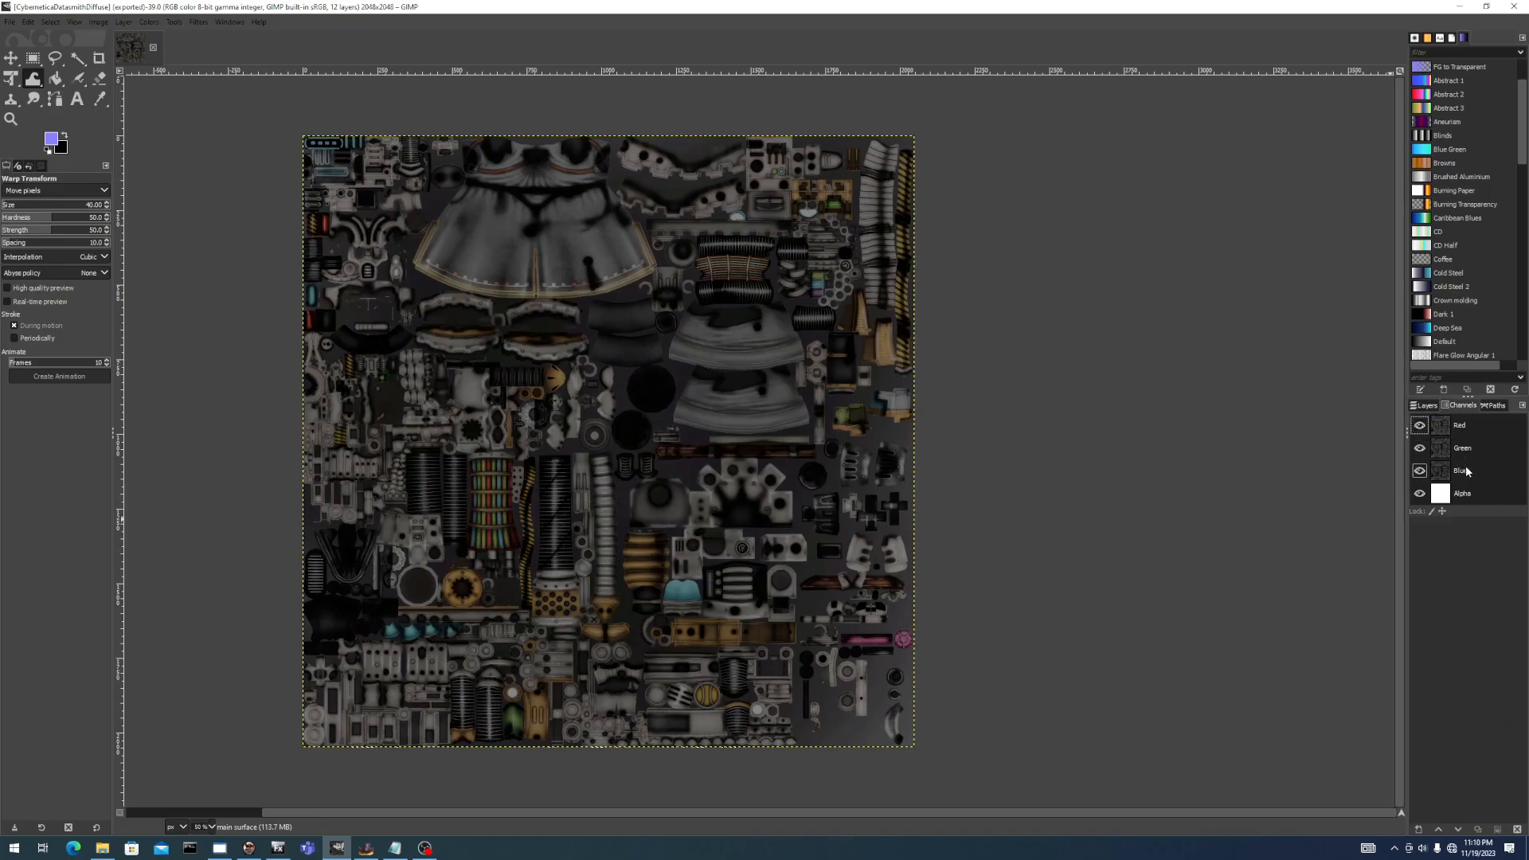
left_click(1465, 452)
left_click(1461, 427)
left_click(1469, 500)
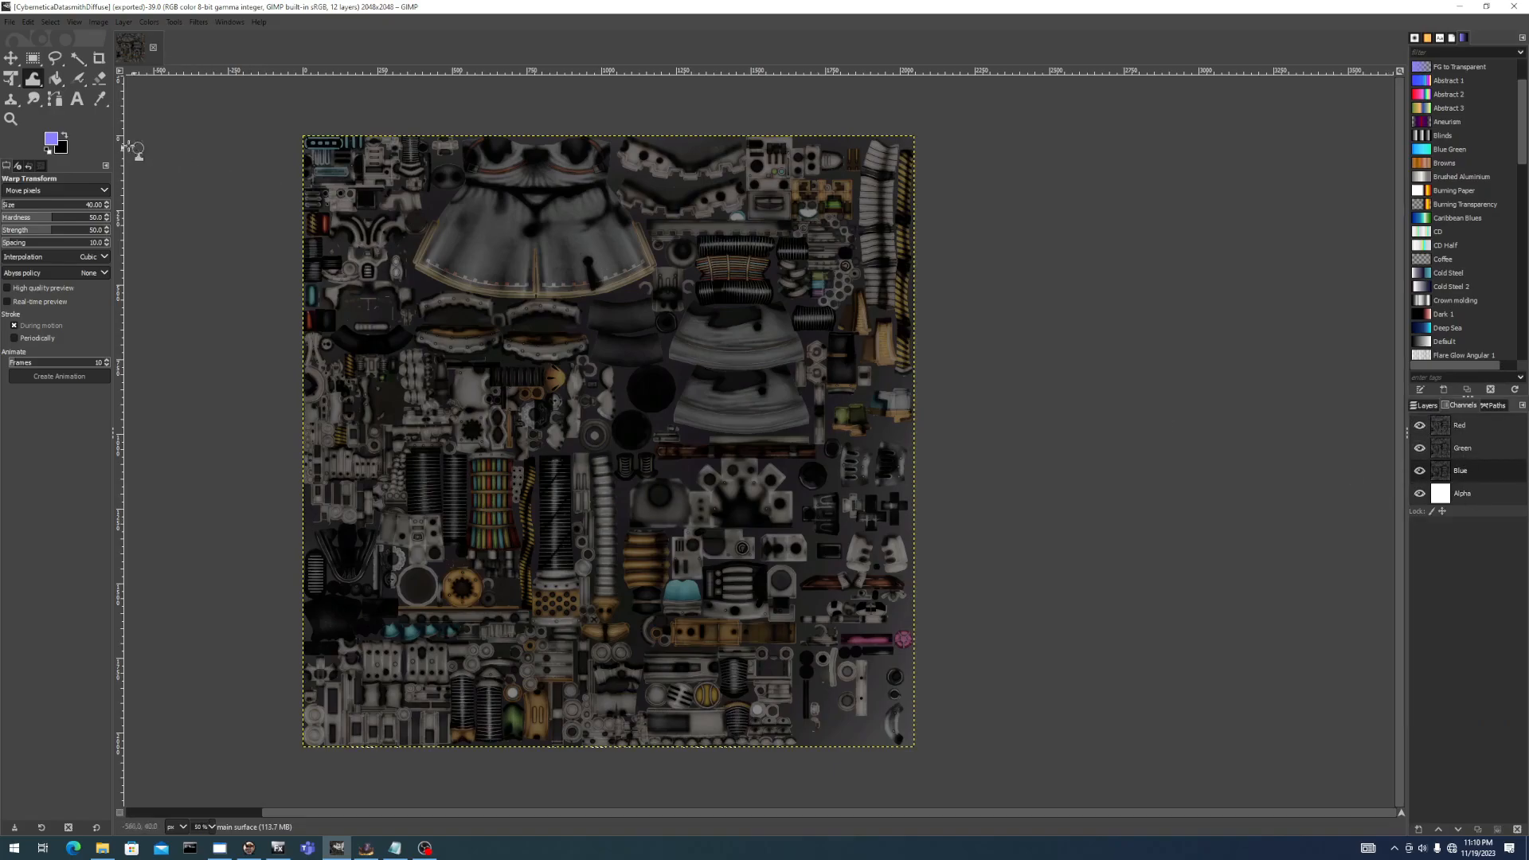
Switch to the Paintbrush with a size of 10000 and set its force to 20.
left_click(85, 204)
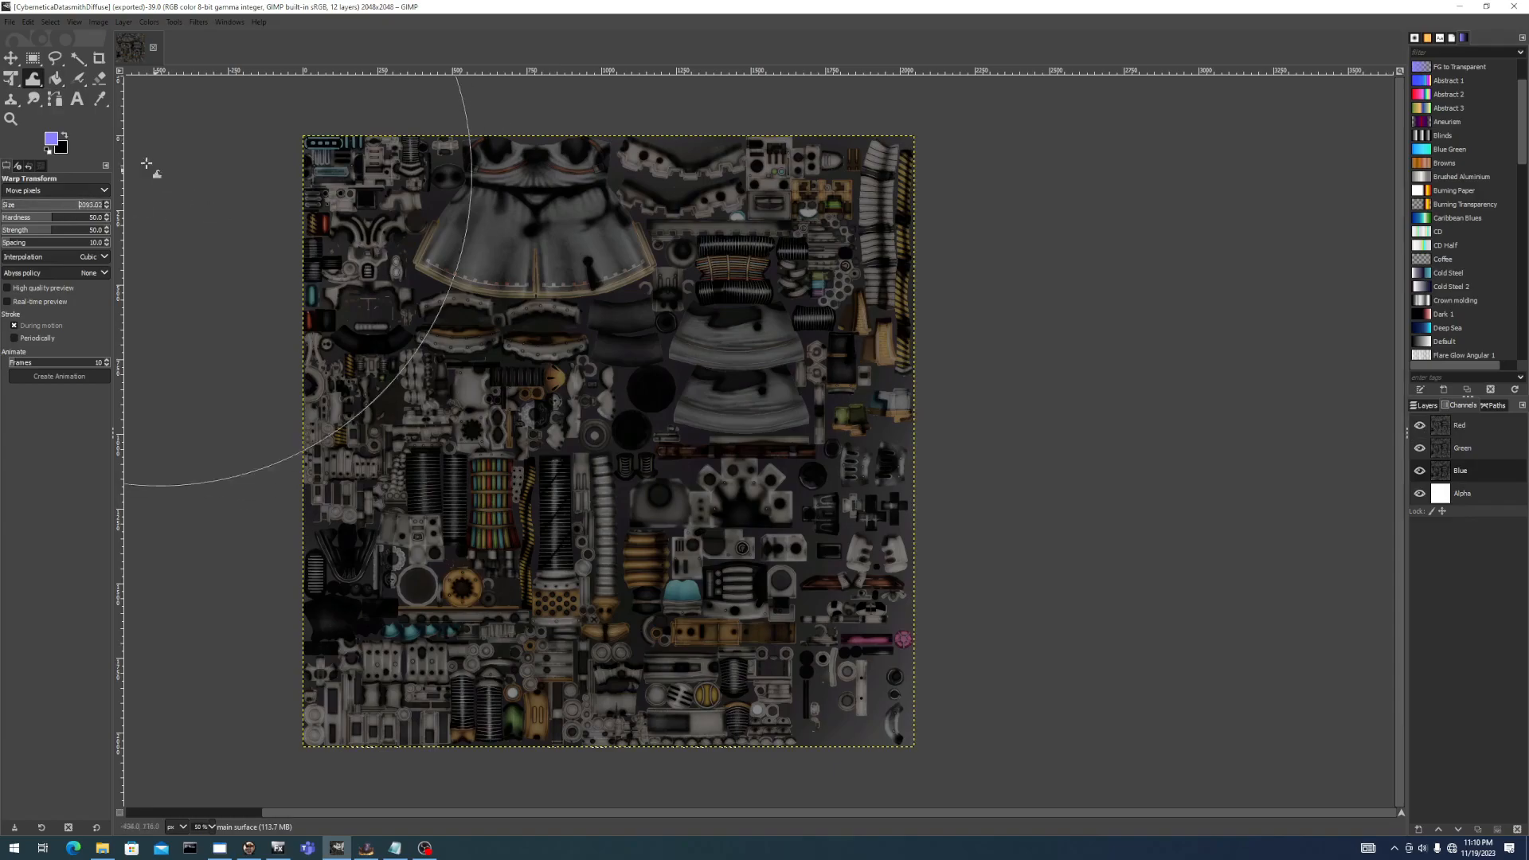
left_click(80, 82)
left_click_drag(82, 85, 99, 79)
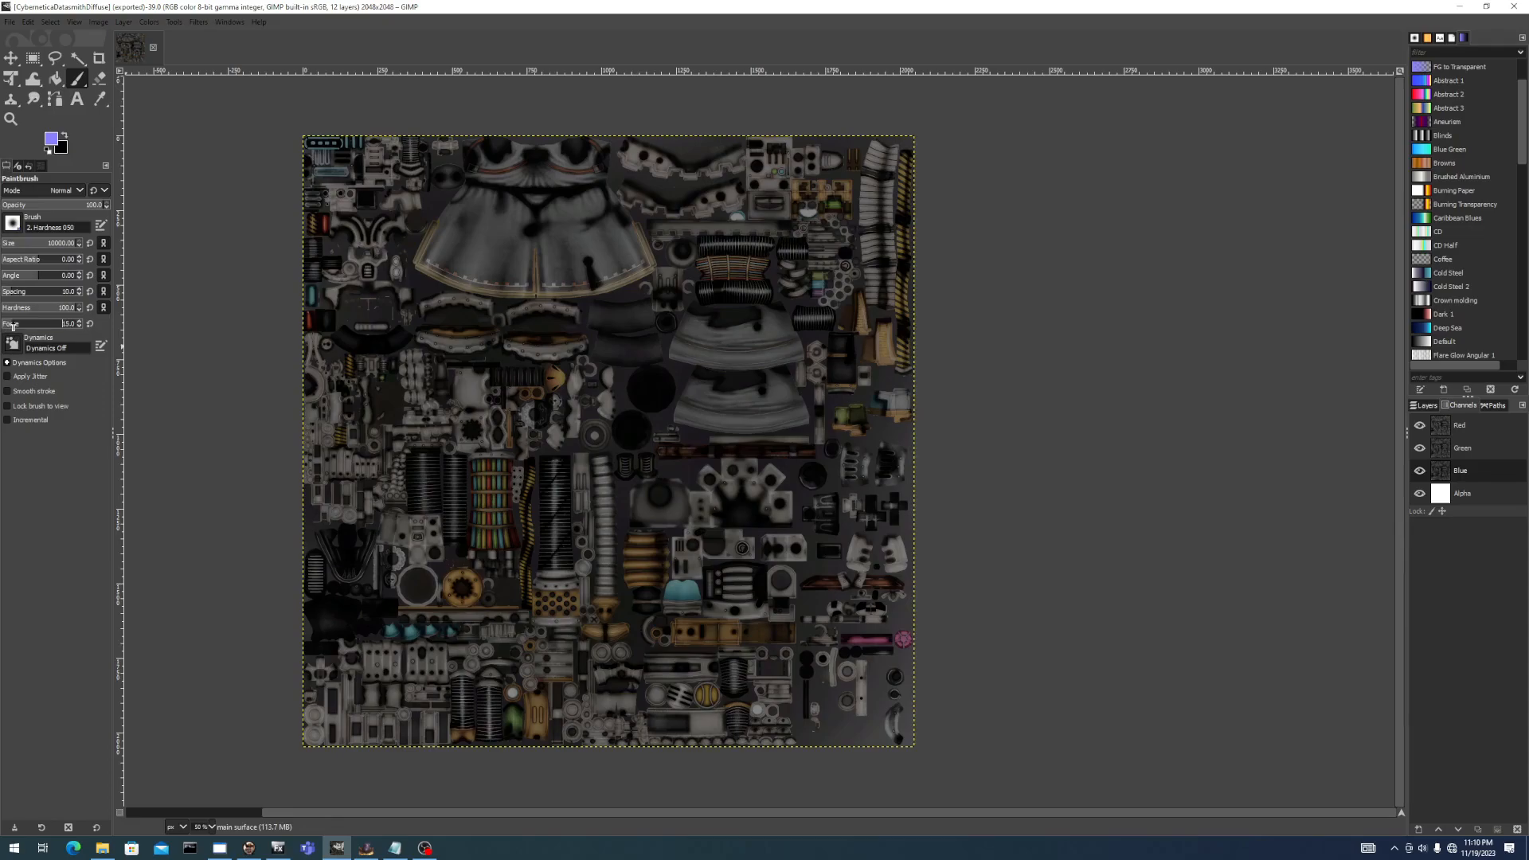
left_click(15, 327)
Undo the purple paint, swap the foreground colour to black and paint it over the whole blue channel.
left_click(542, 386)
key("ctrl+z")
left_click(65, 138)
left_click(631, 449)
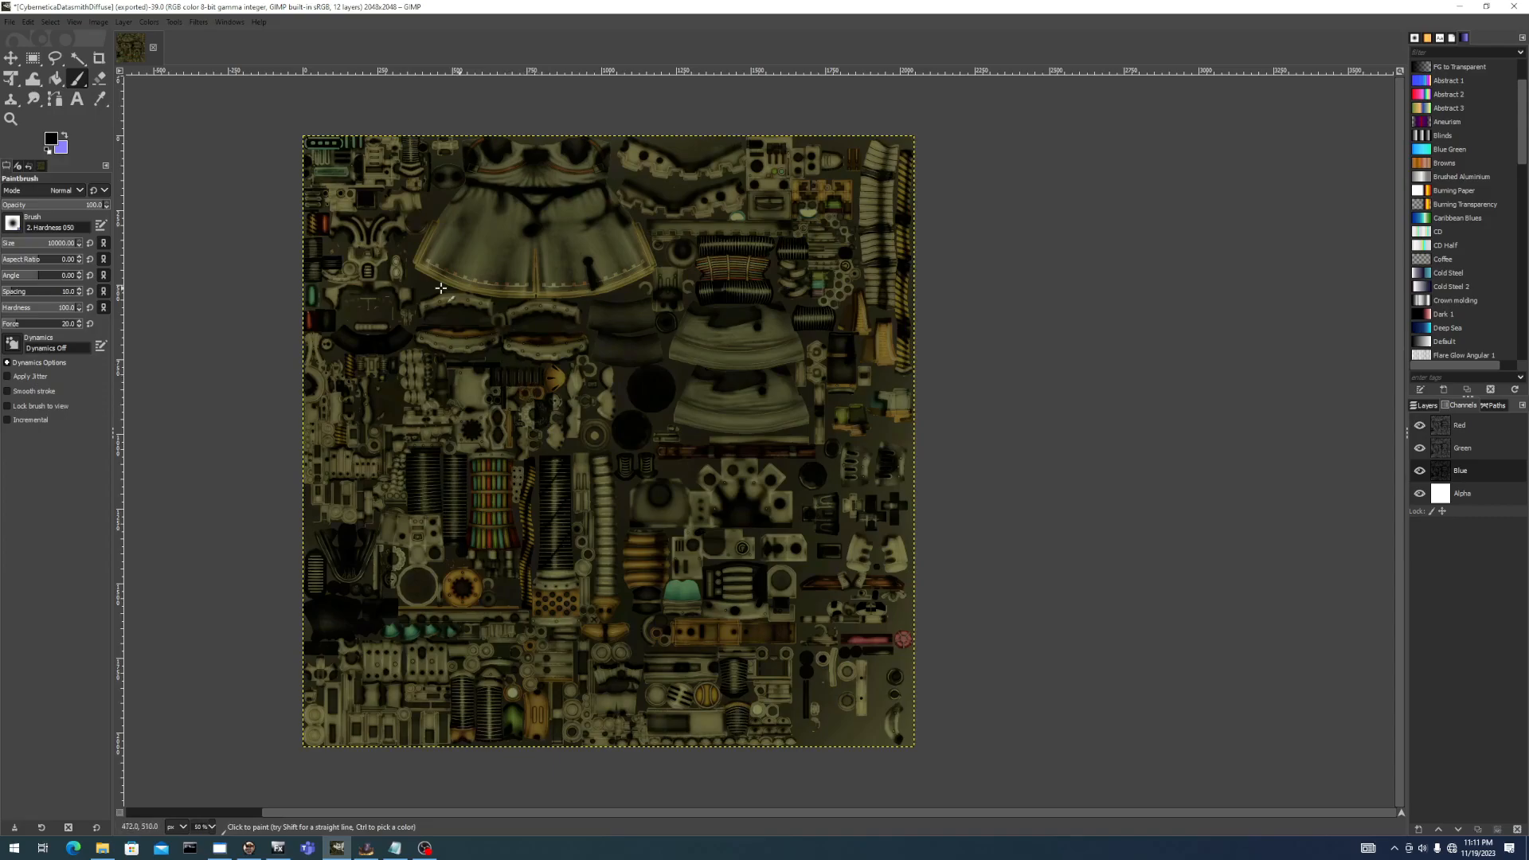
Reactivate the red and green channels and apply Hue-Chroma with hue 32.44 and chroma 0.58.
left_click(1491, 450)
left_click(1489, 429)
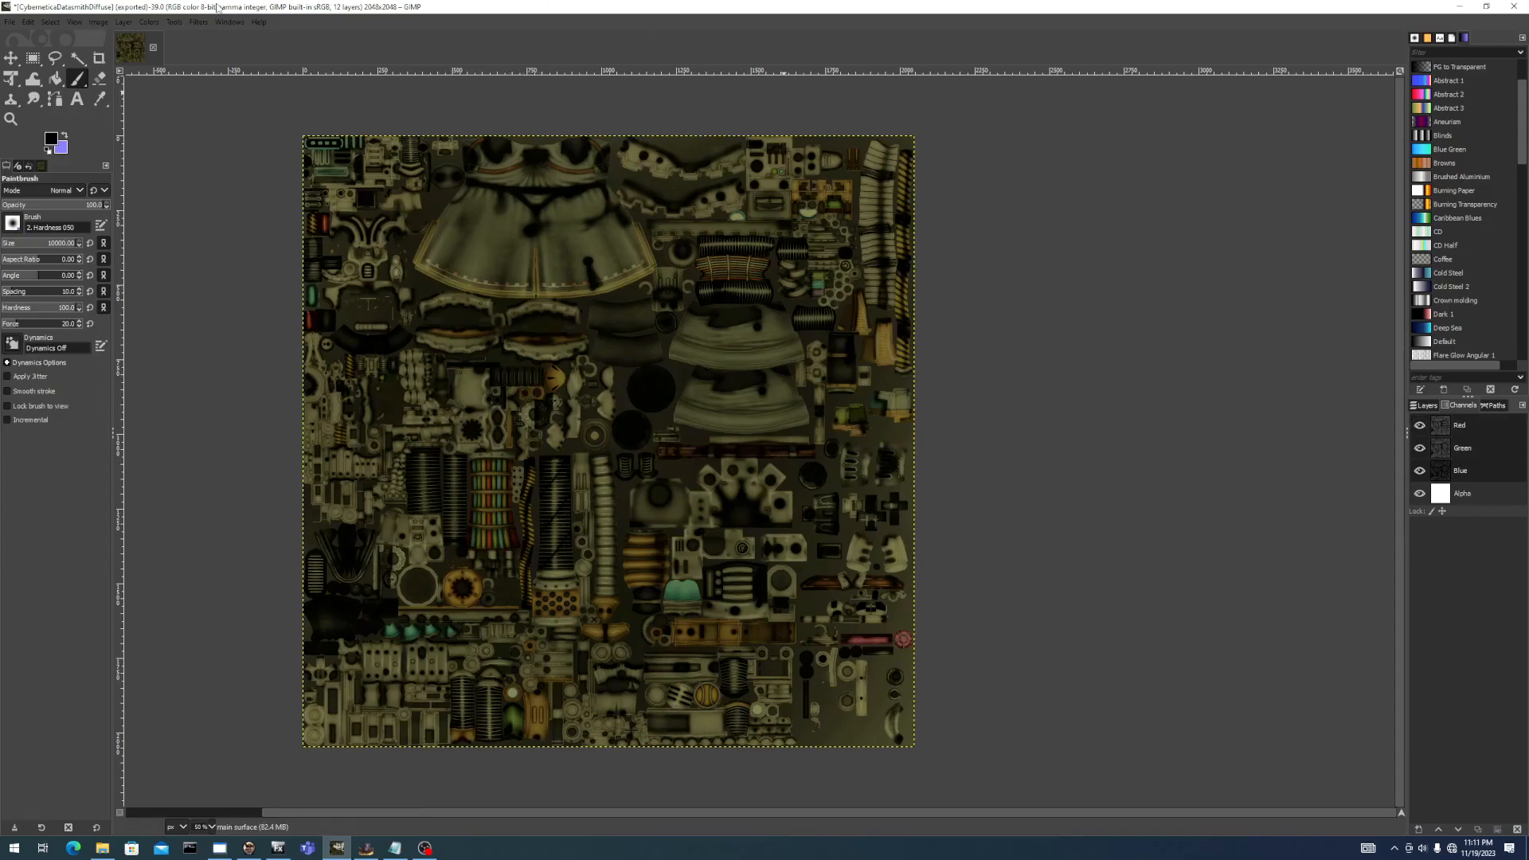
left_click(149, 21)
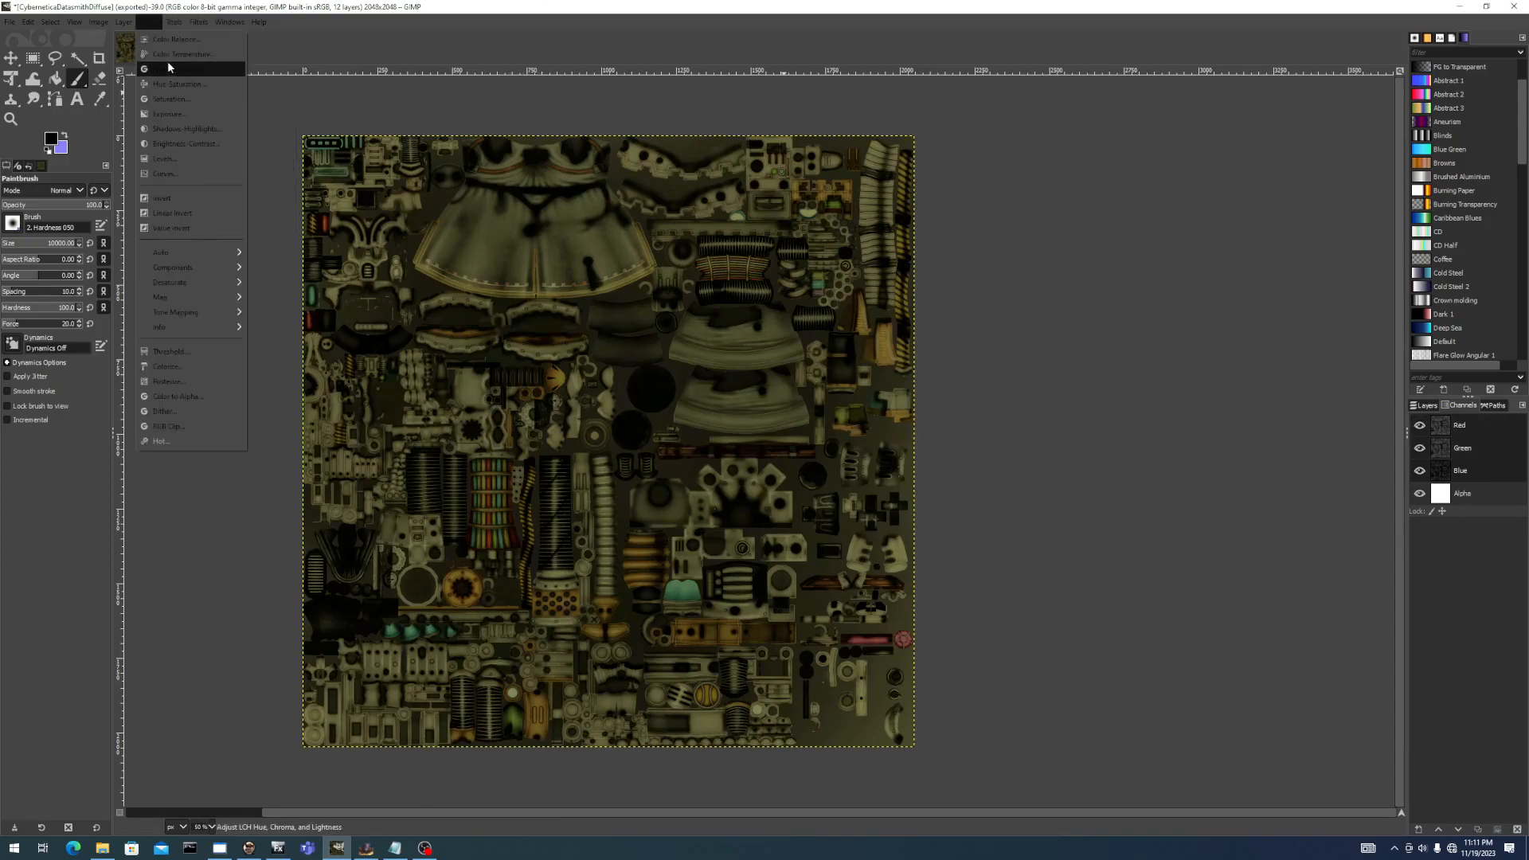
left_click(188, 69)
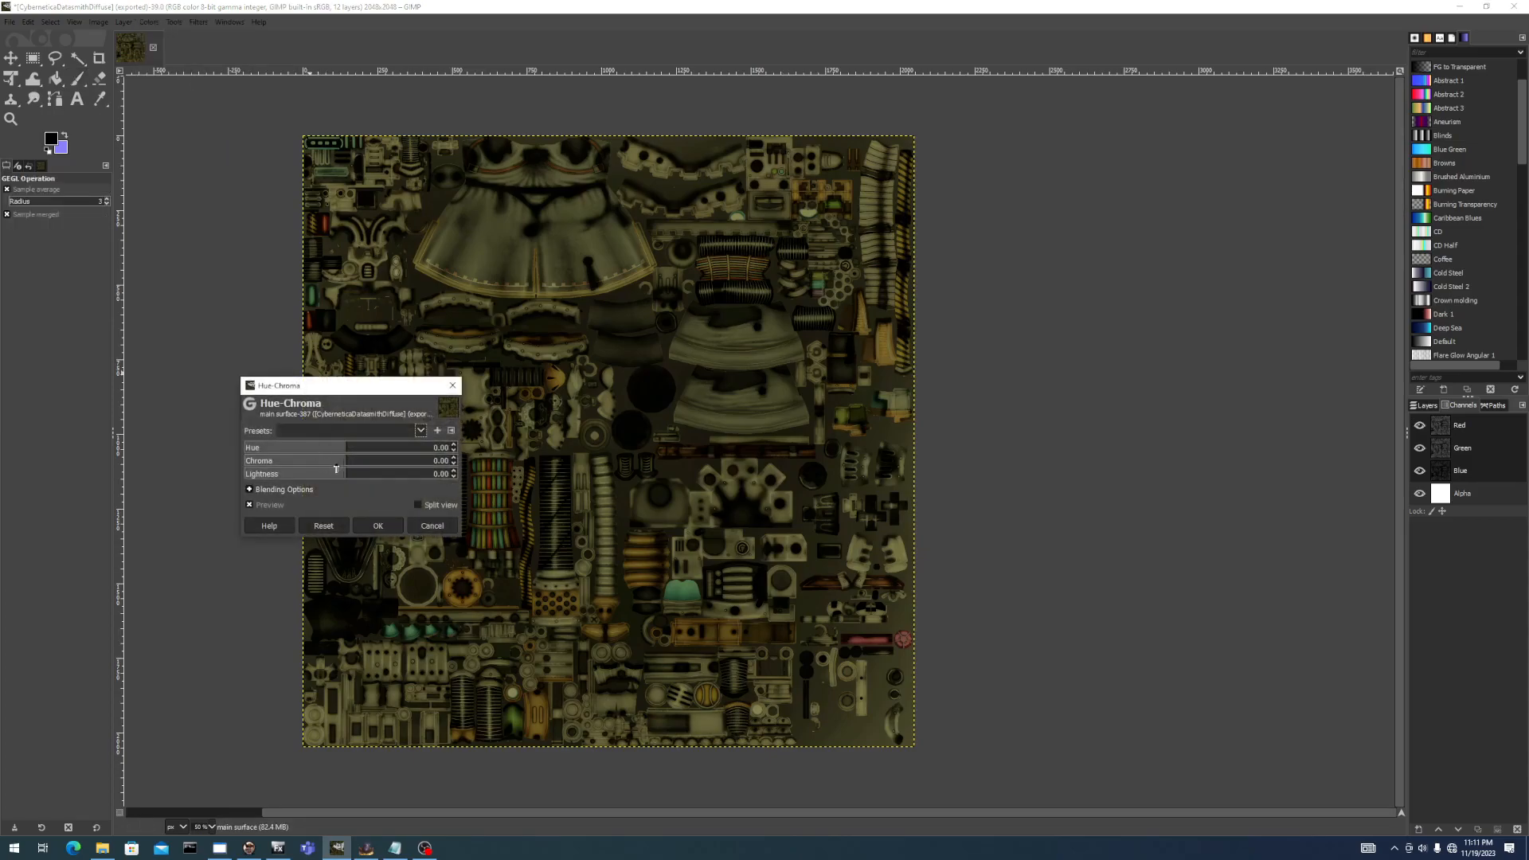
mouse_move(380, 444)
left_mouse_down()
mouse_move(330, 462)
mouse_move(364, 466)
left_mouse_up()
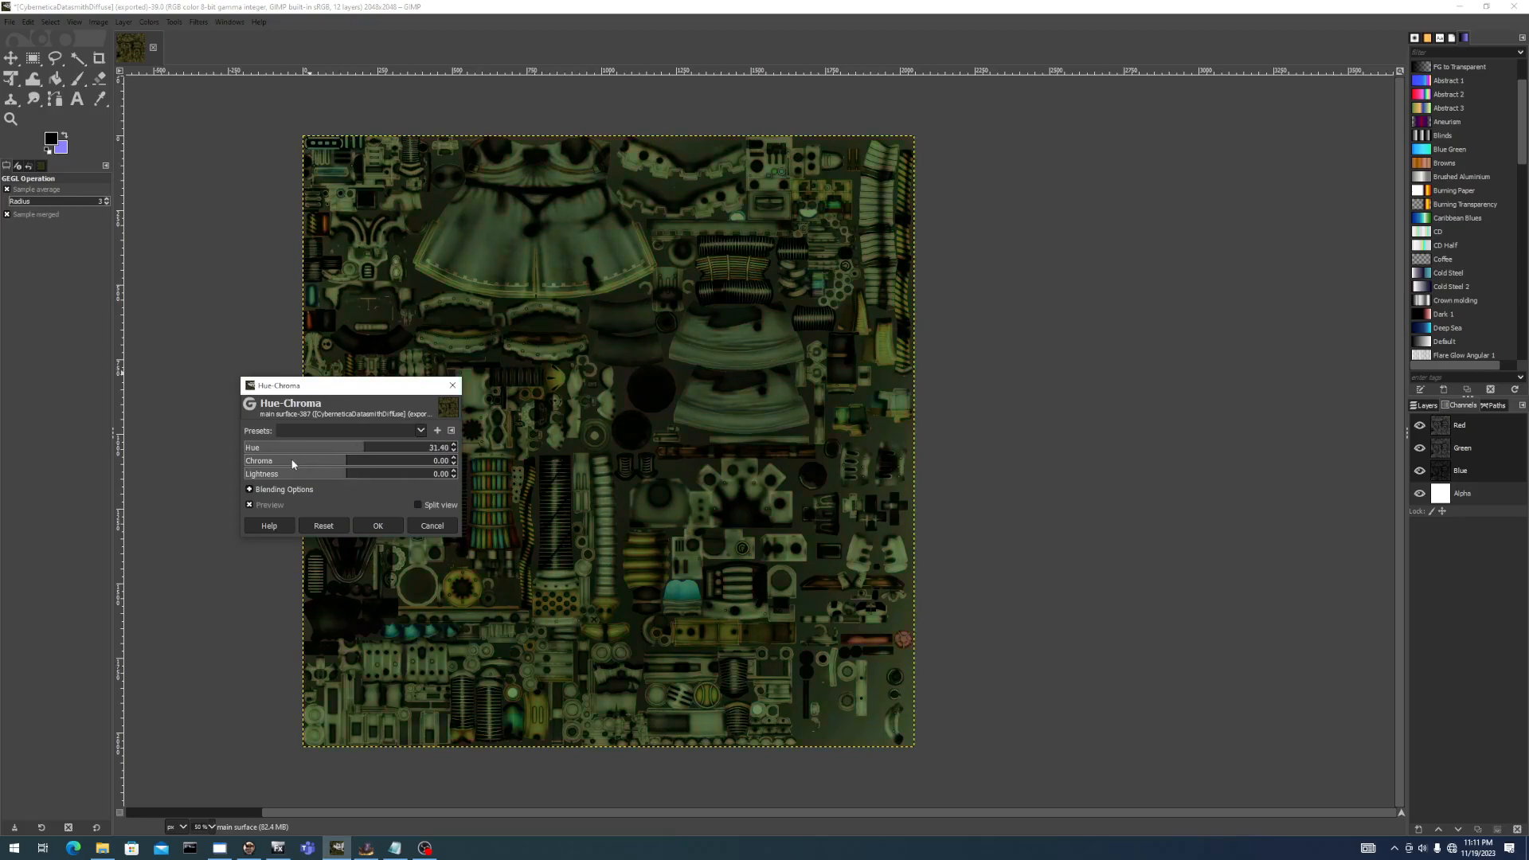
mouse_move(361, 464)
left_mouse_down()
mouse_move(400, 467)
mouse_move(347, 471)
left_mouse_up()
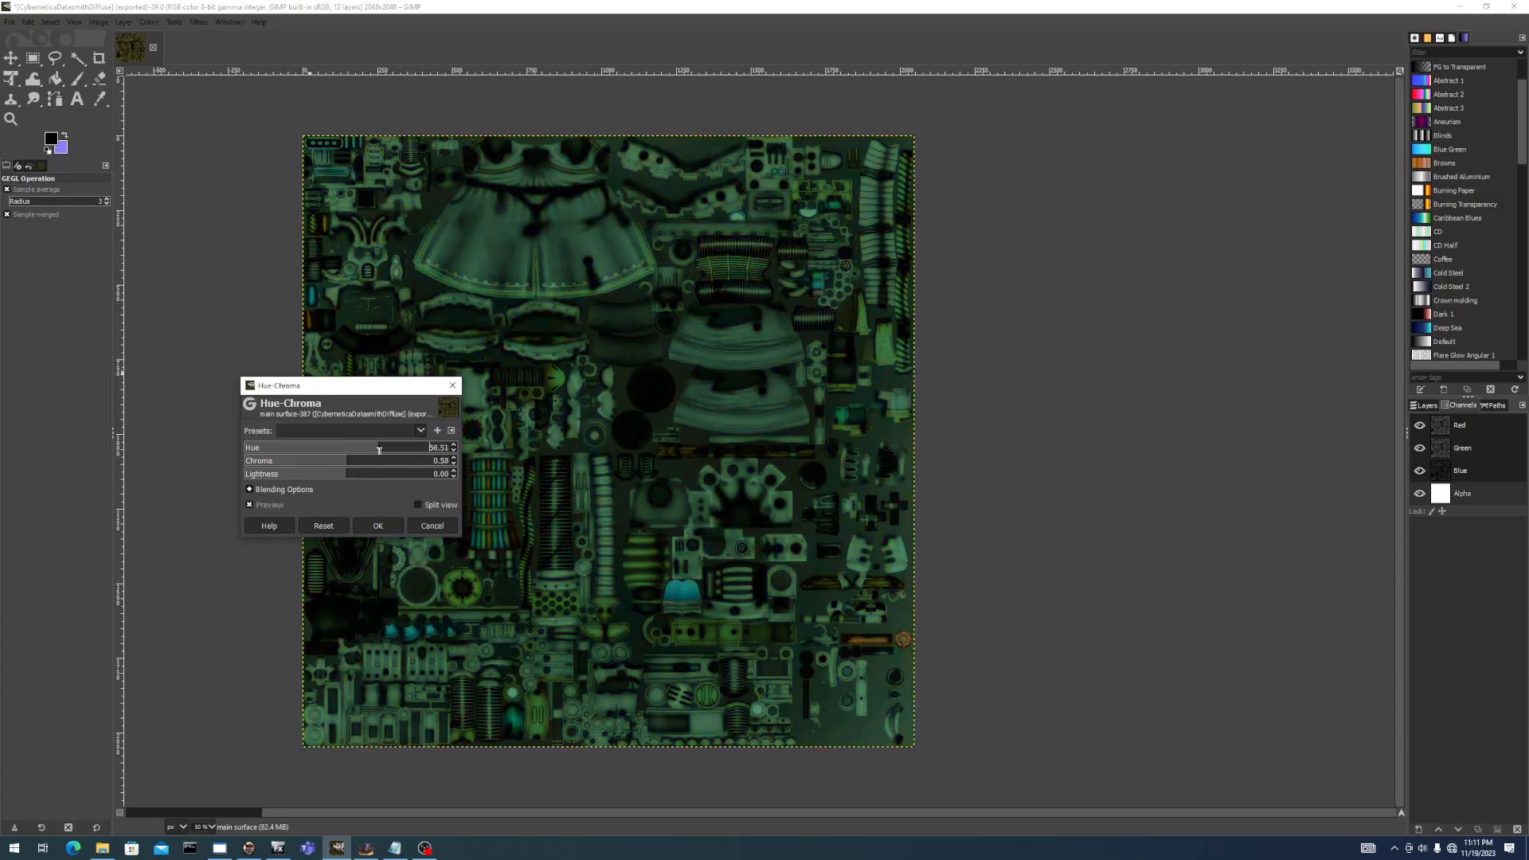
scroll(490, 418, "up", 1)
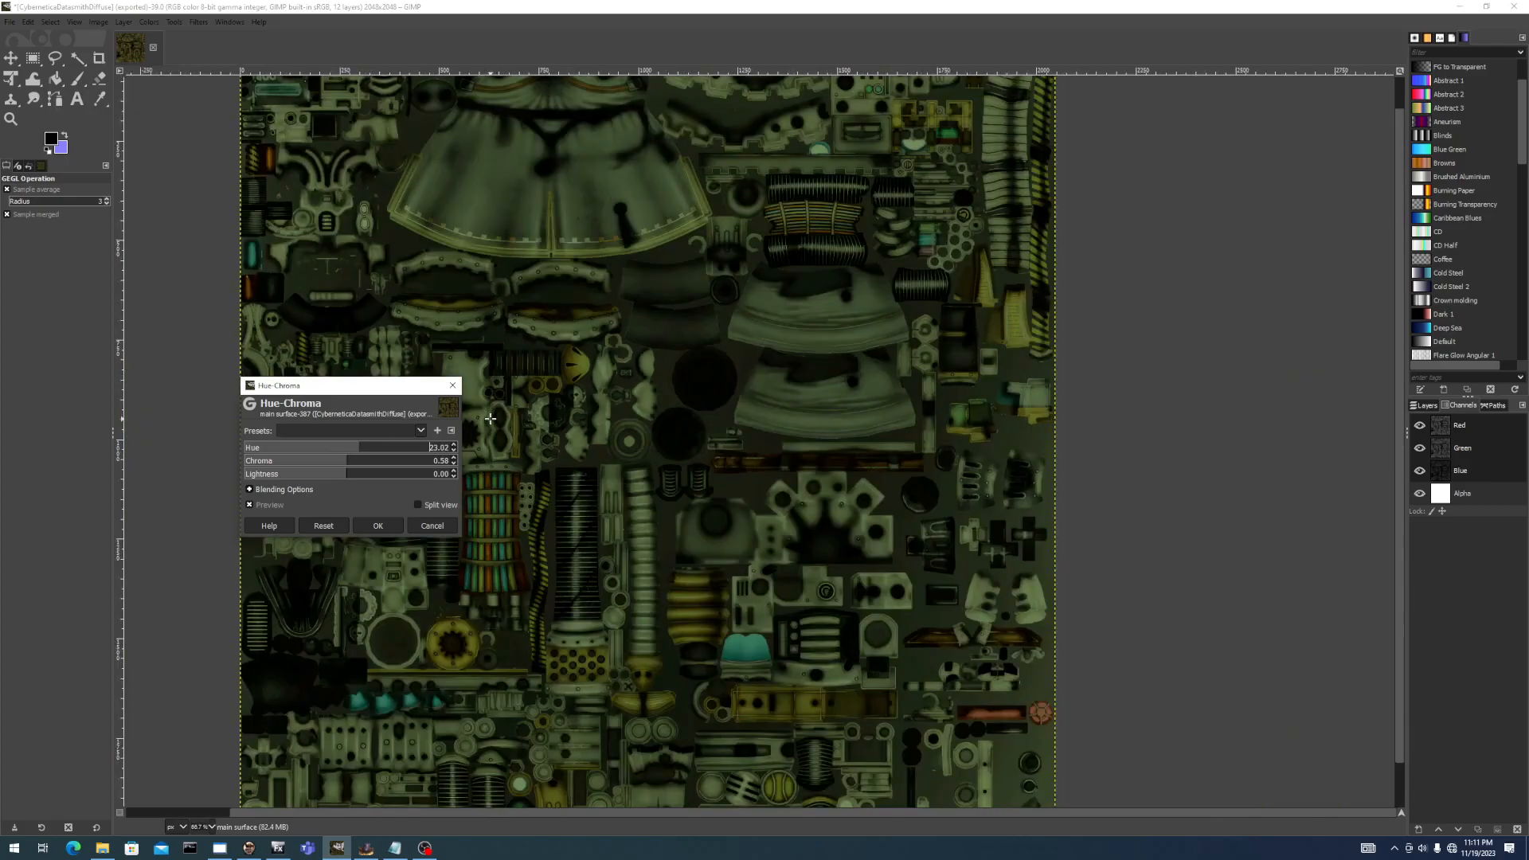
left_click_drag(633, 315, 645, 421)
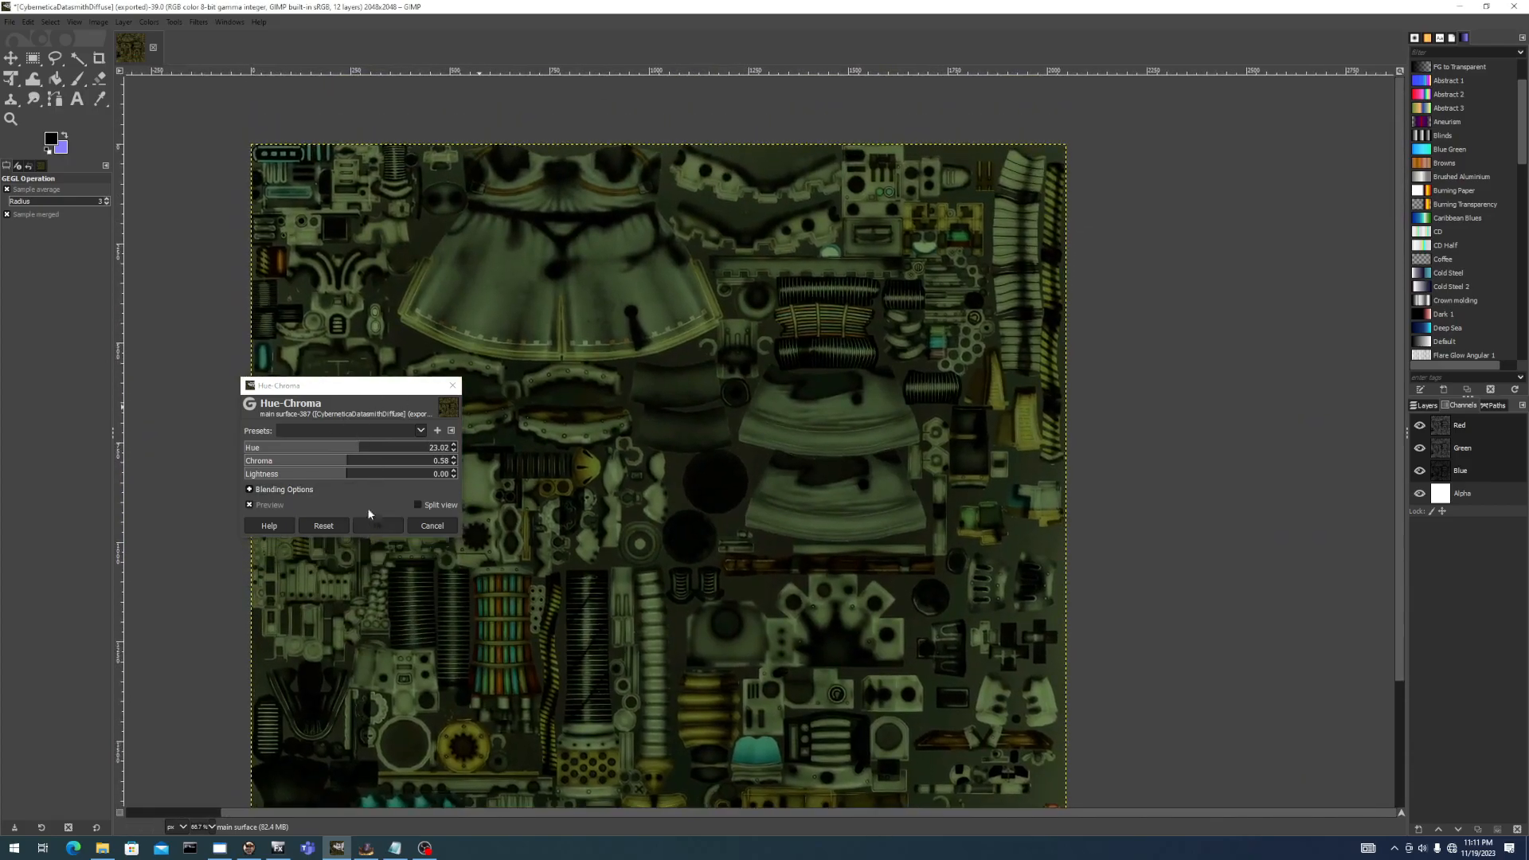
left_click_drag(361, 453, 370, 453)
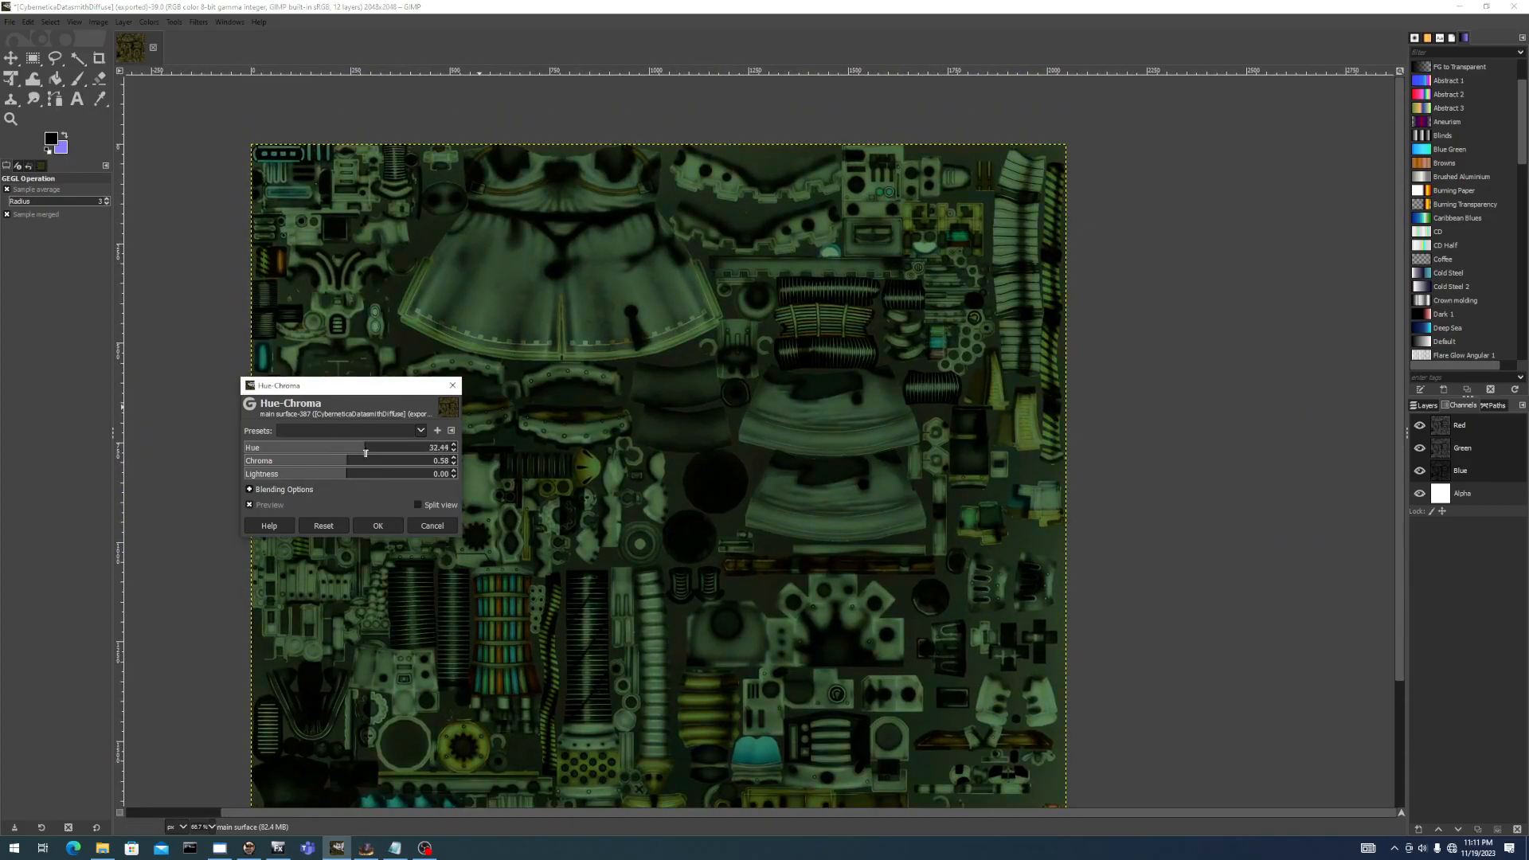
left_click(377, 525)
Apply Color Balance to the midtones with Cyan-Red at 32.2 and Magenta-Green at about 59.
left_click(152, 22)
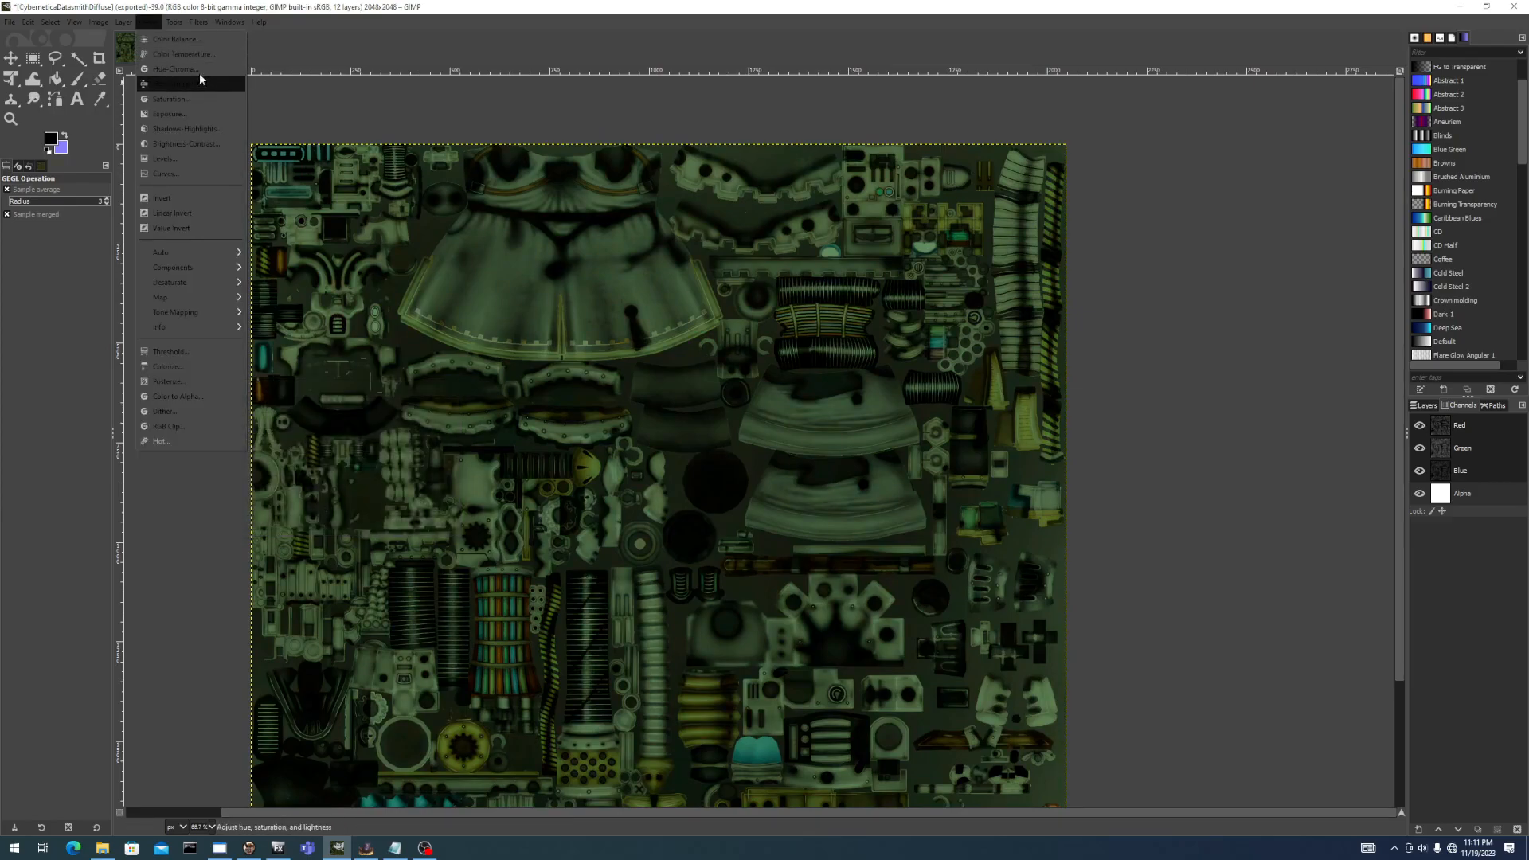
left_click(176, 39)
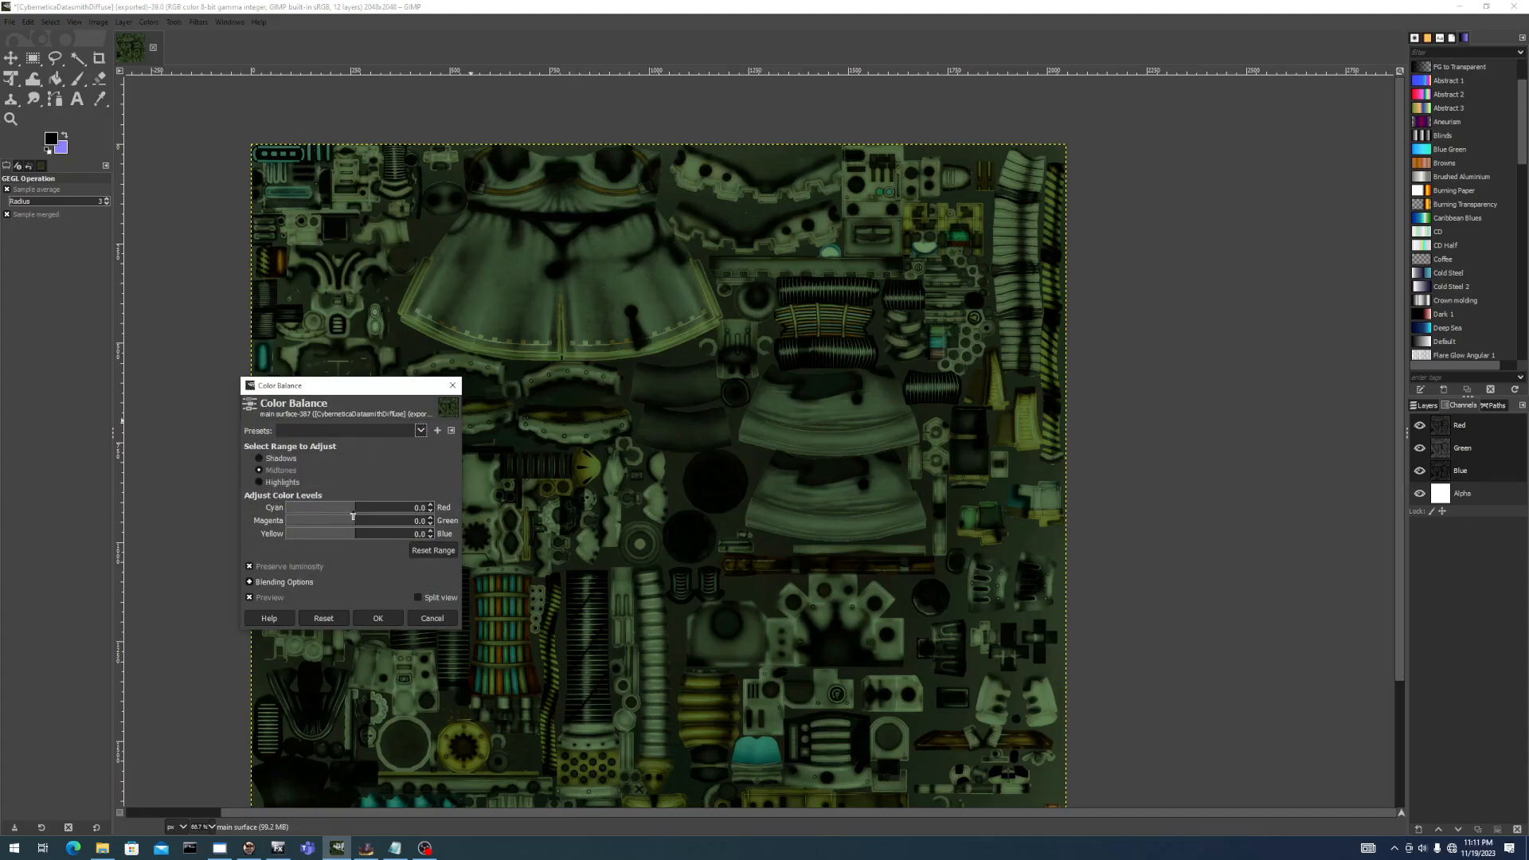
left_click_drag(358, 508, 398, 526)
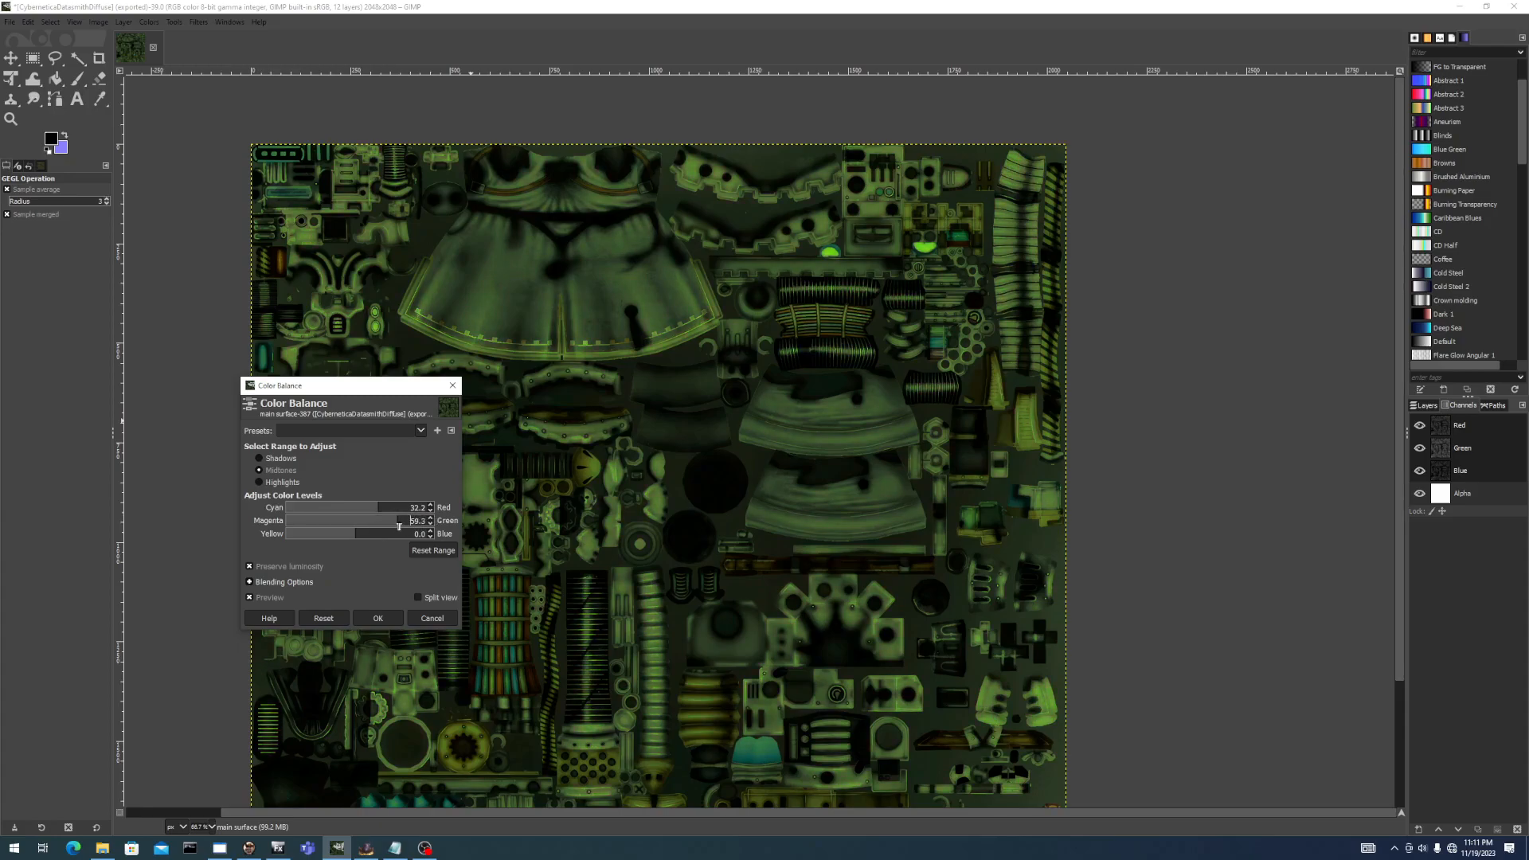
left_click(378, 619)
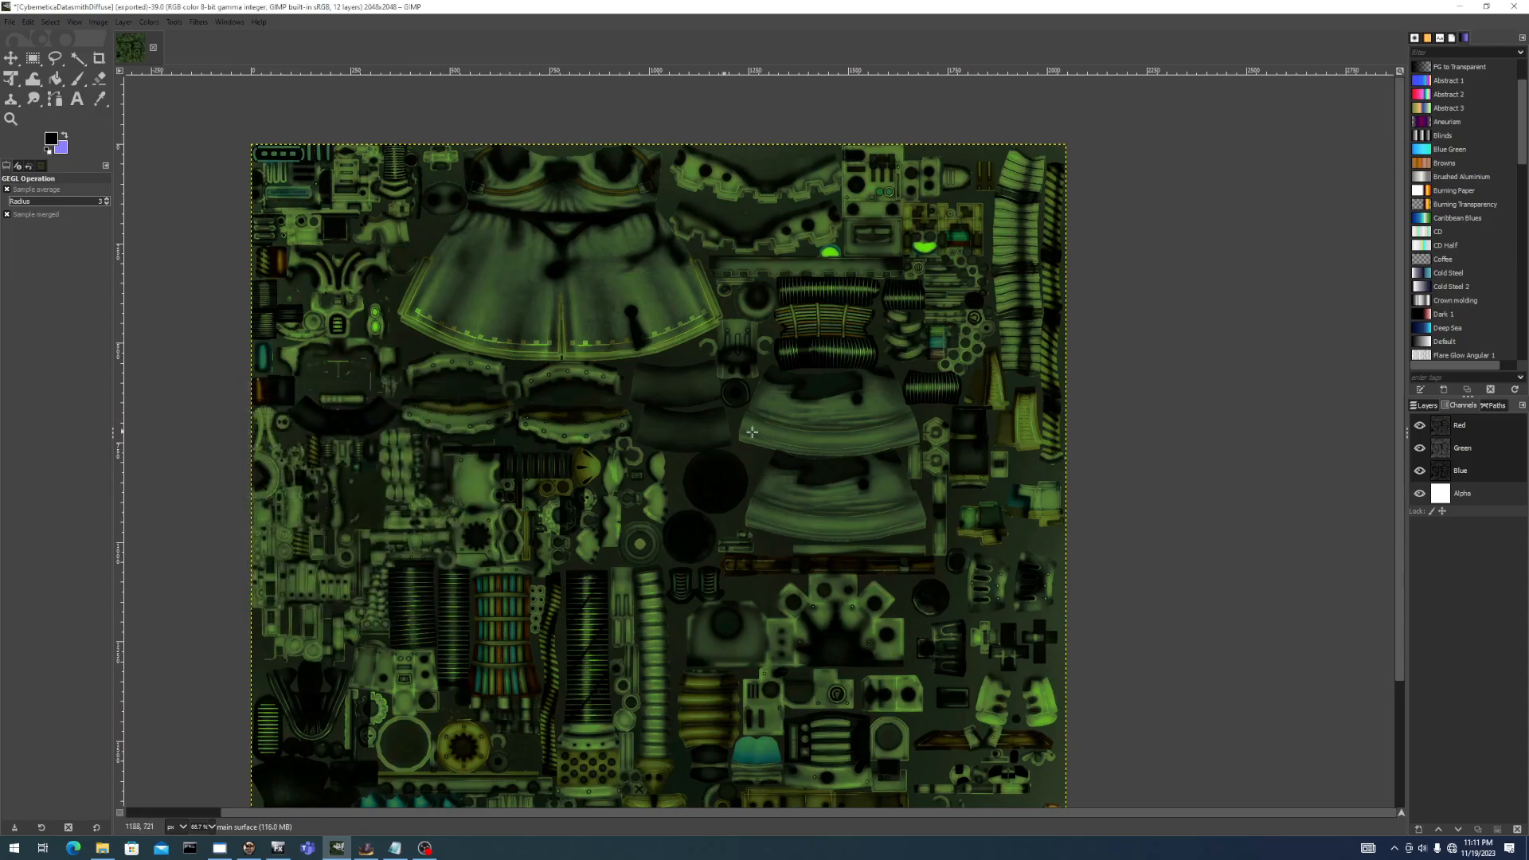
Raise the texture's contrast to 70 in Brightness-Contrast and inspect the preview.
left_click(148, 22)
left_click(191, 145)
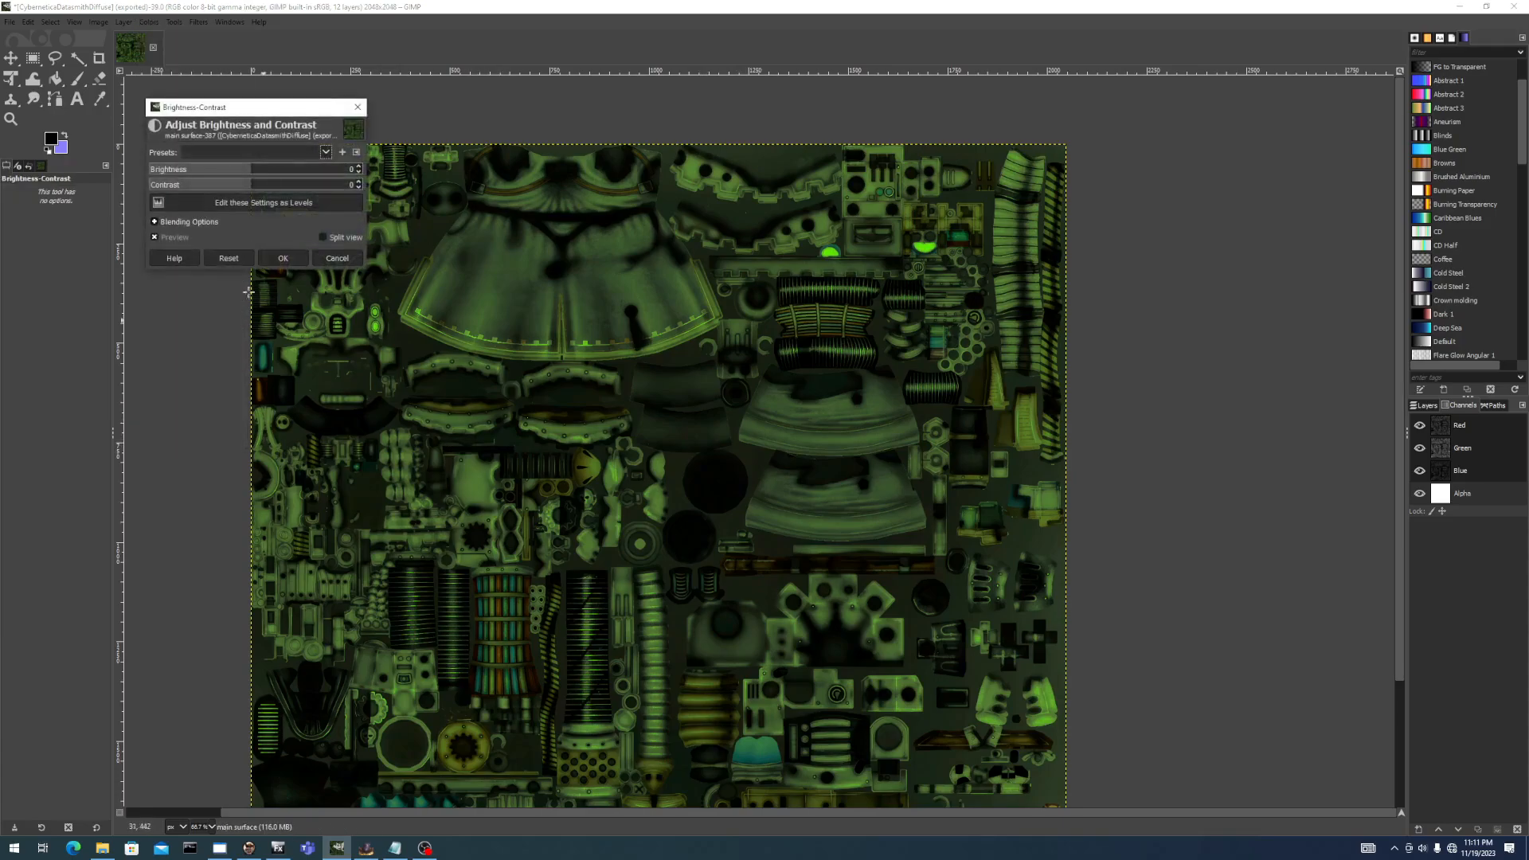
left_click_drag(253, 184, 309, 180)
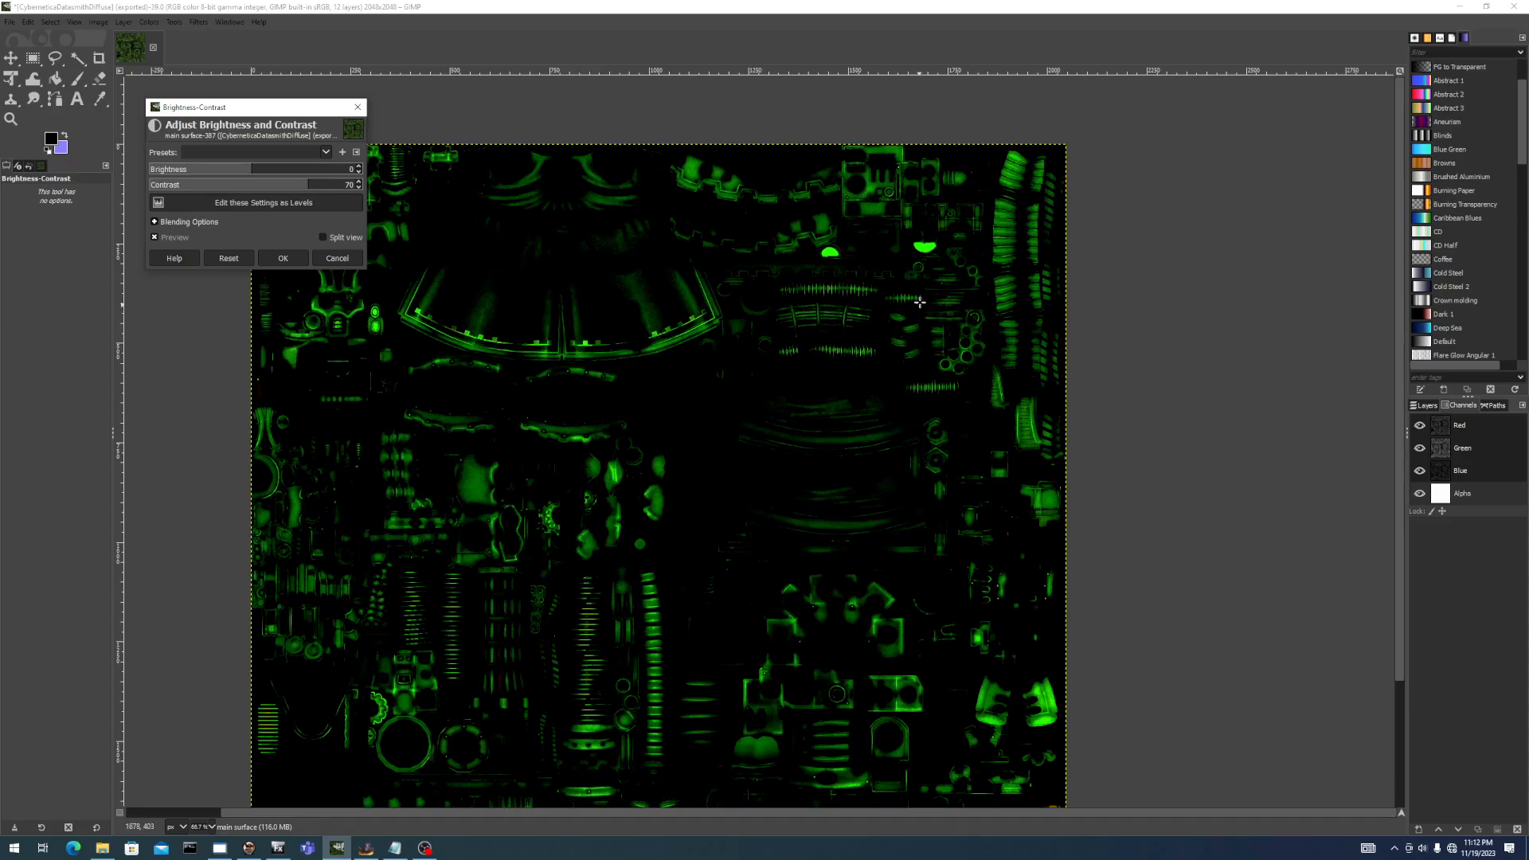
scroll(707, 357, "down", 1)
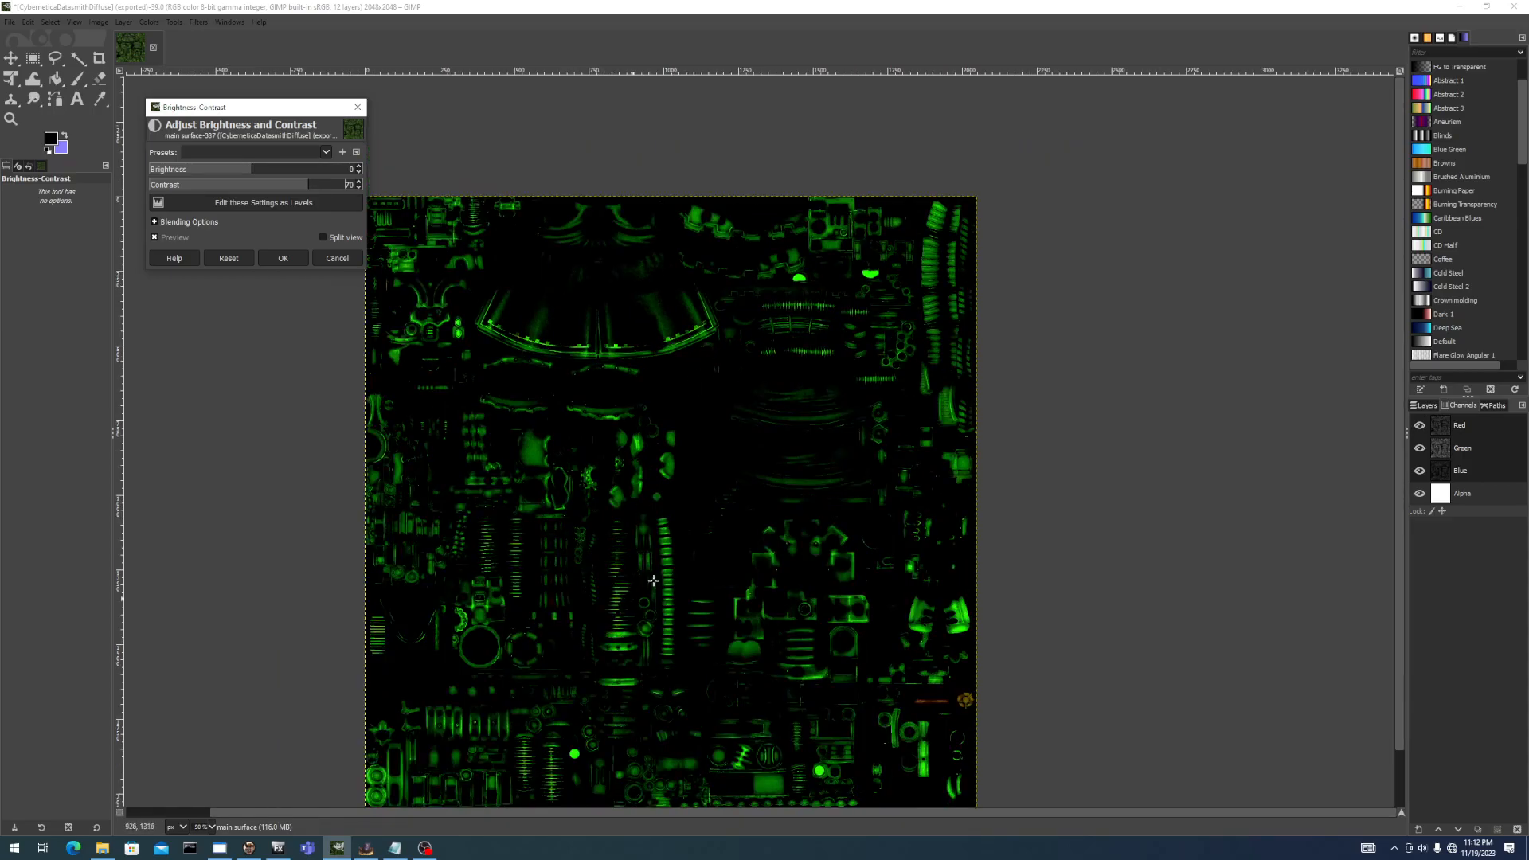
scroll(662, 589, "up", 1)
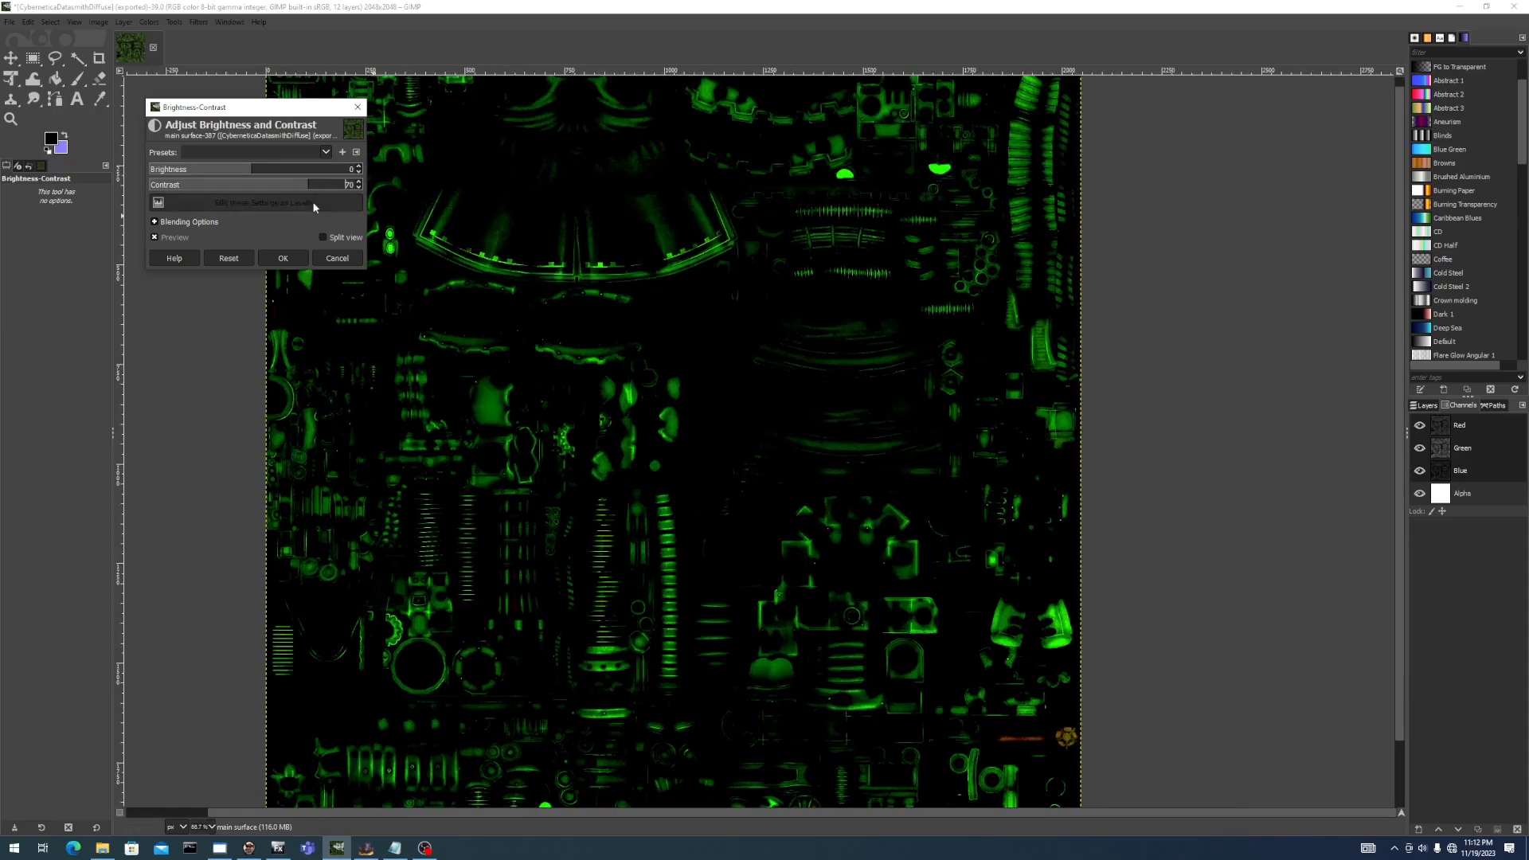
scroll(681, 629, "up", 1)
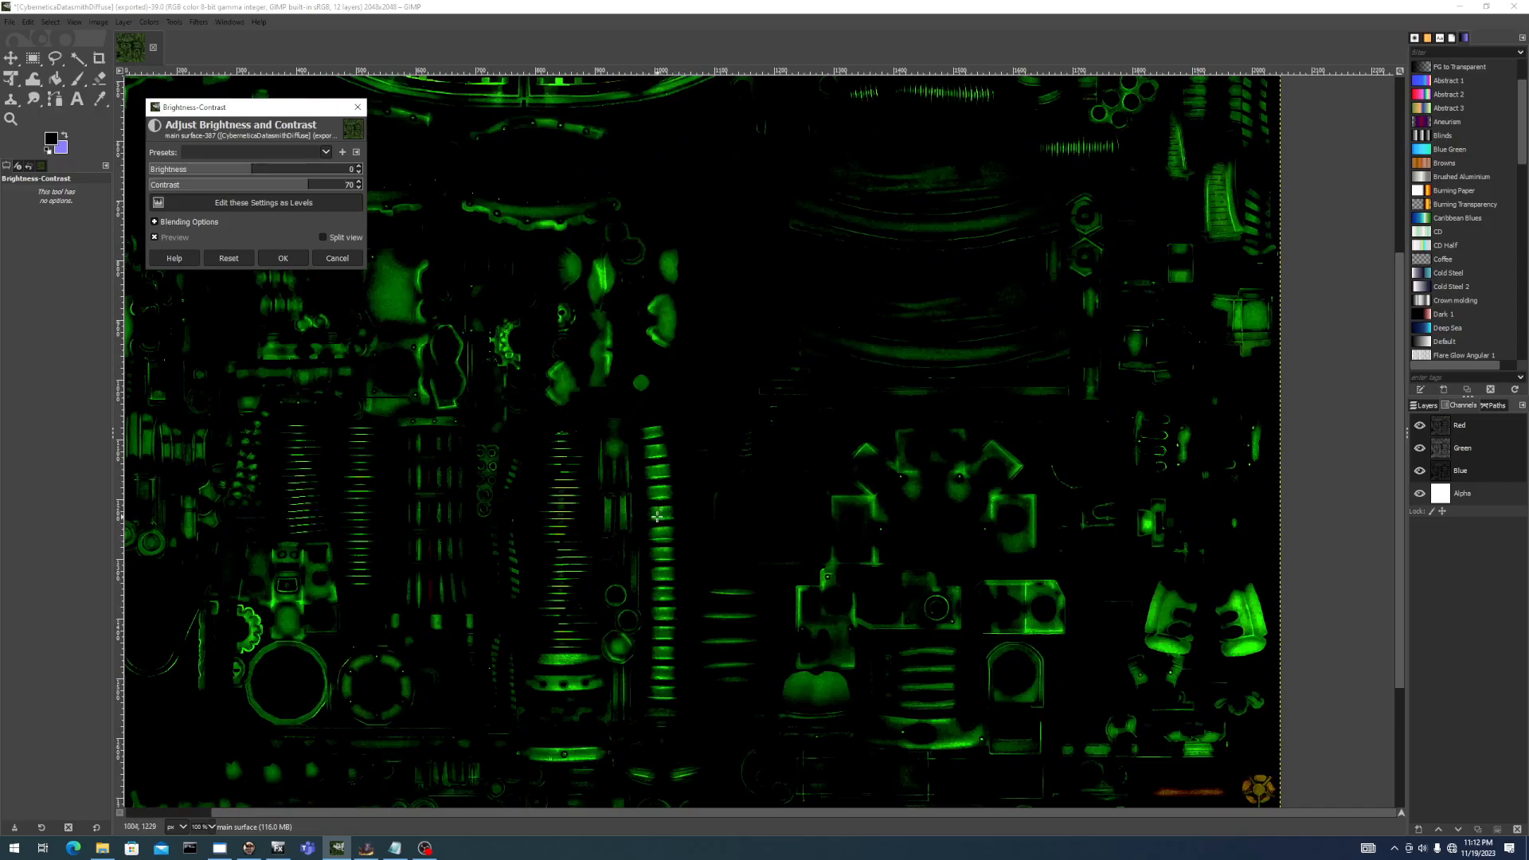
Lower the contrast to 64, check the previewed skirt and mechanical parts, and apply the adjustment.
mouse_move(311, 183)
left_mouse_down()
mouse_move(344, 184)
mouse_move(297, 189)
left_mouse_up()
scroll(403, 294, "down", 1)
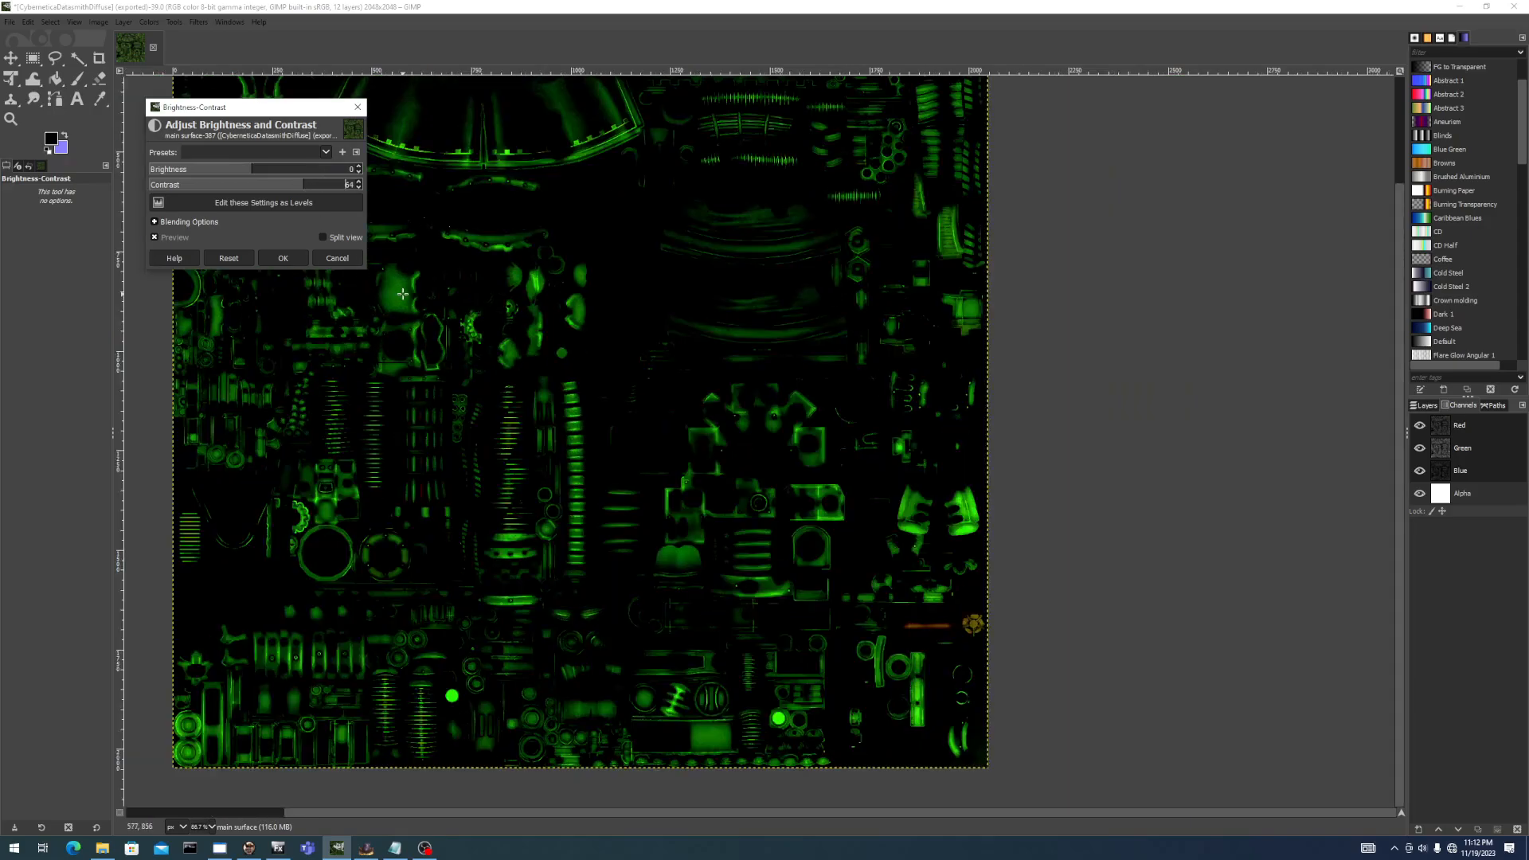
left_click_drag(446, 294, 481, 305)
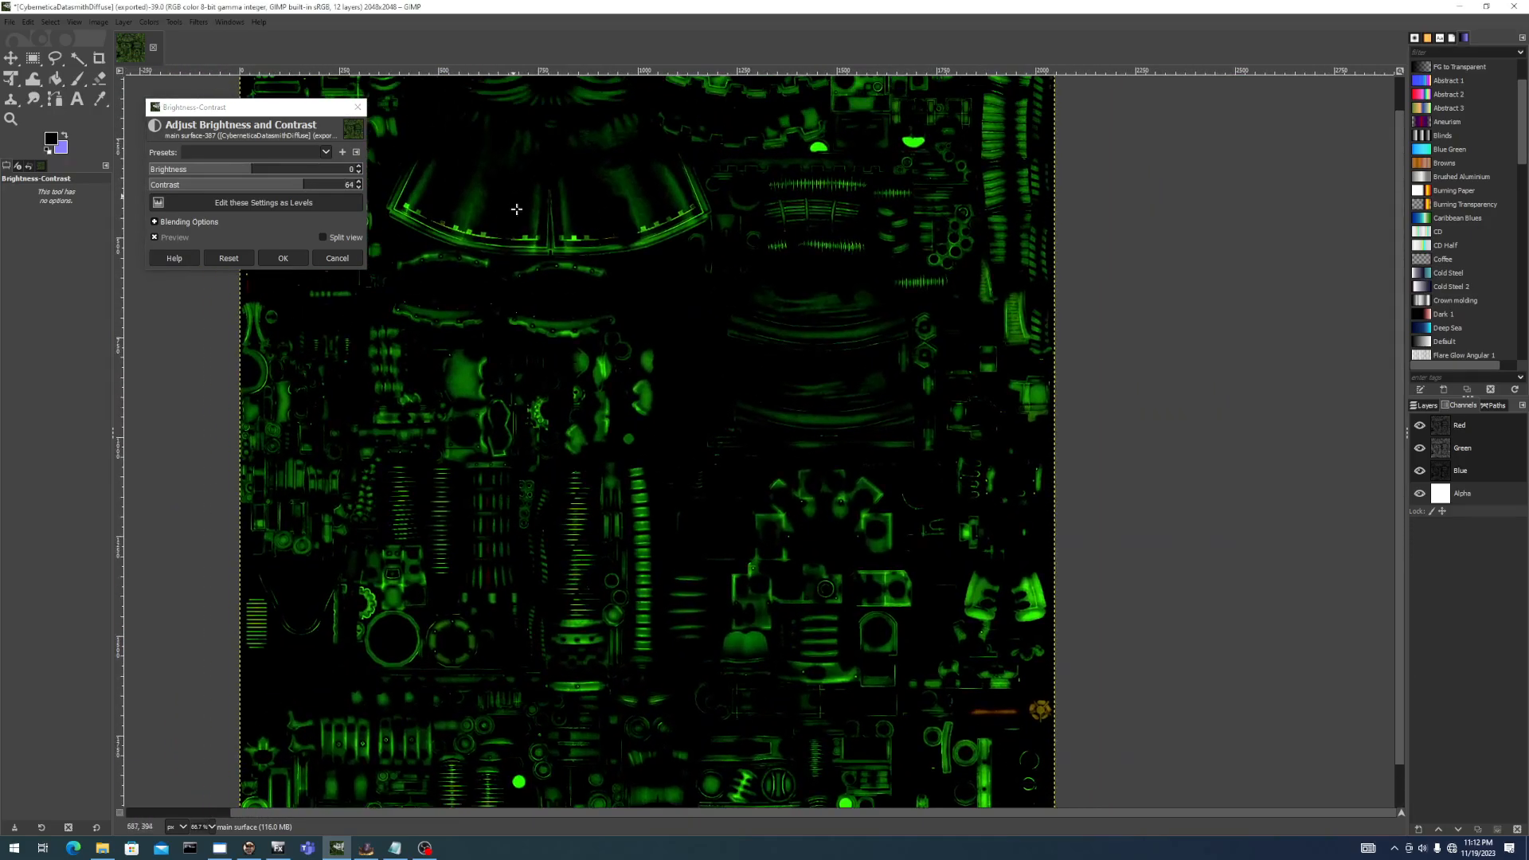
left_click_drag(514, 200, 514, 308)
scroll(411, 269, "up", 2)
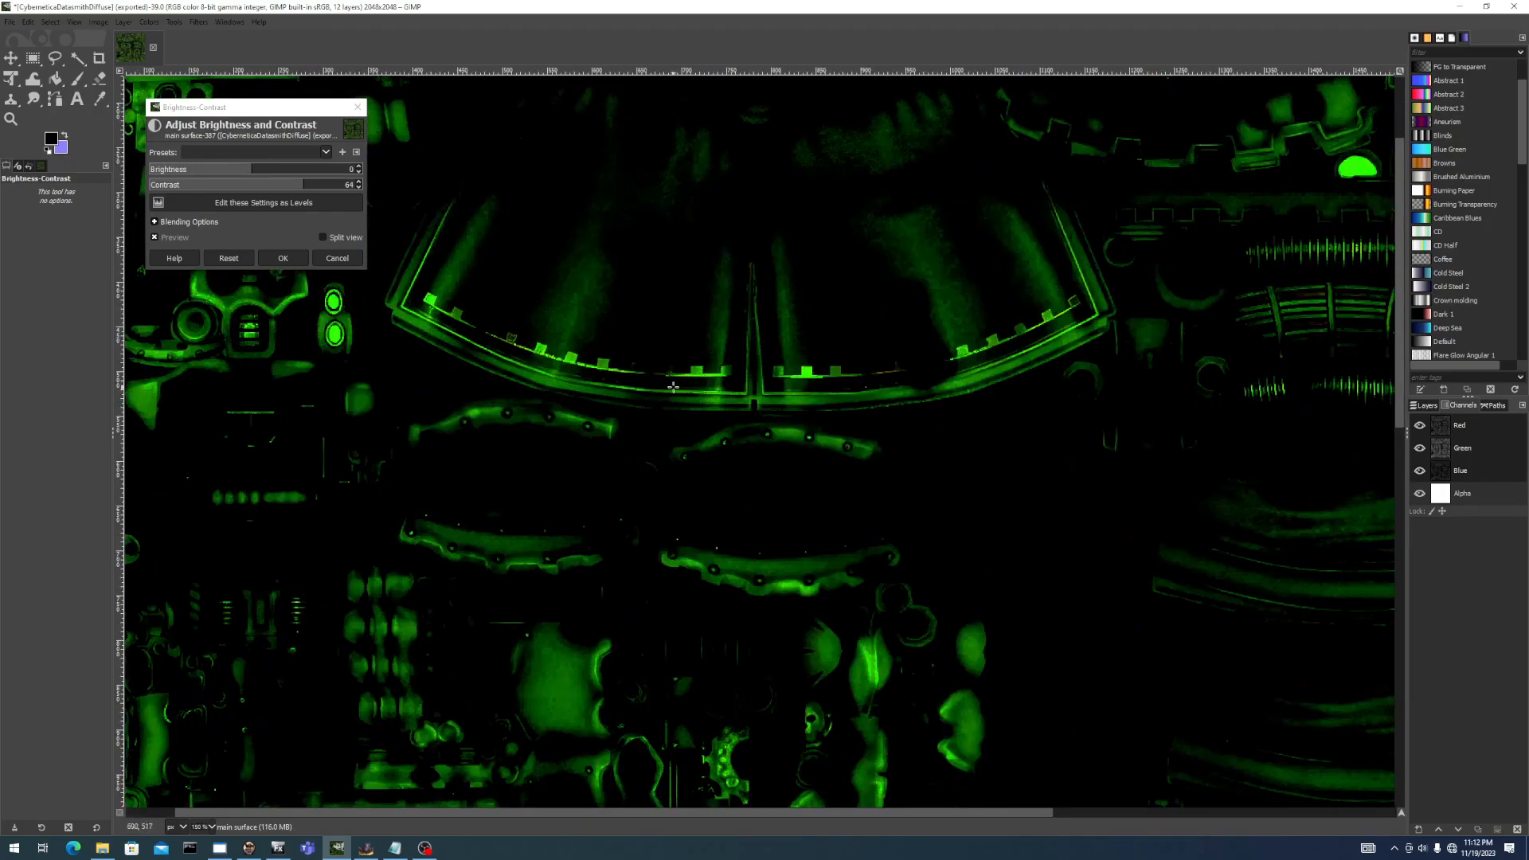
scroll(673, 387, "down", 2)
left_click_drag(851, 509, 658, 332)
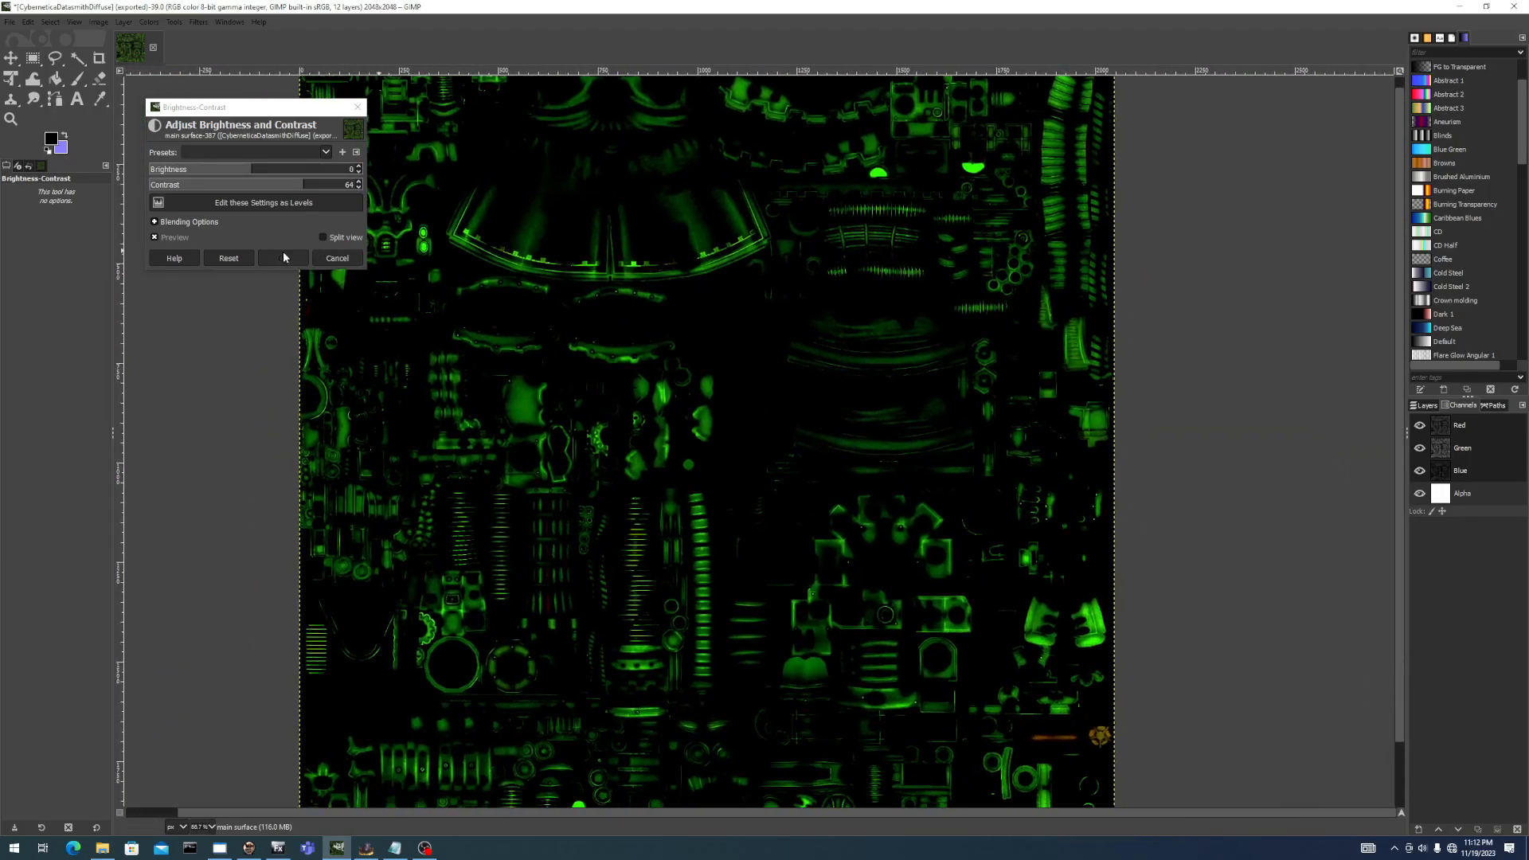
left_click(284, 257)
Select the bright vertical ribbed strip near the texture's centre, about 105 × 519 px, and raise its contrast to 89.
left_click(34, 58)
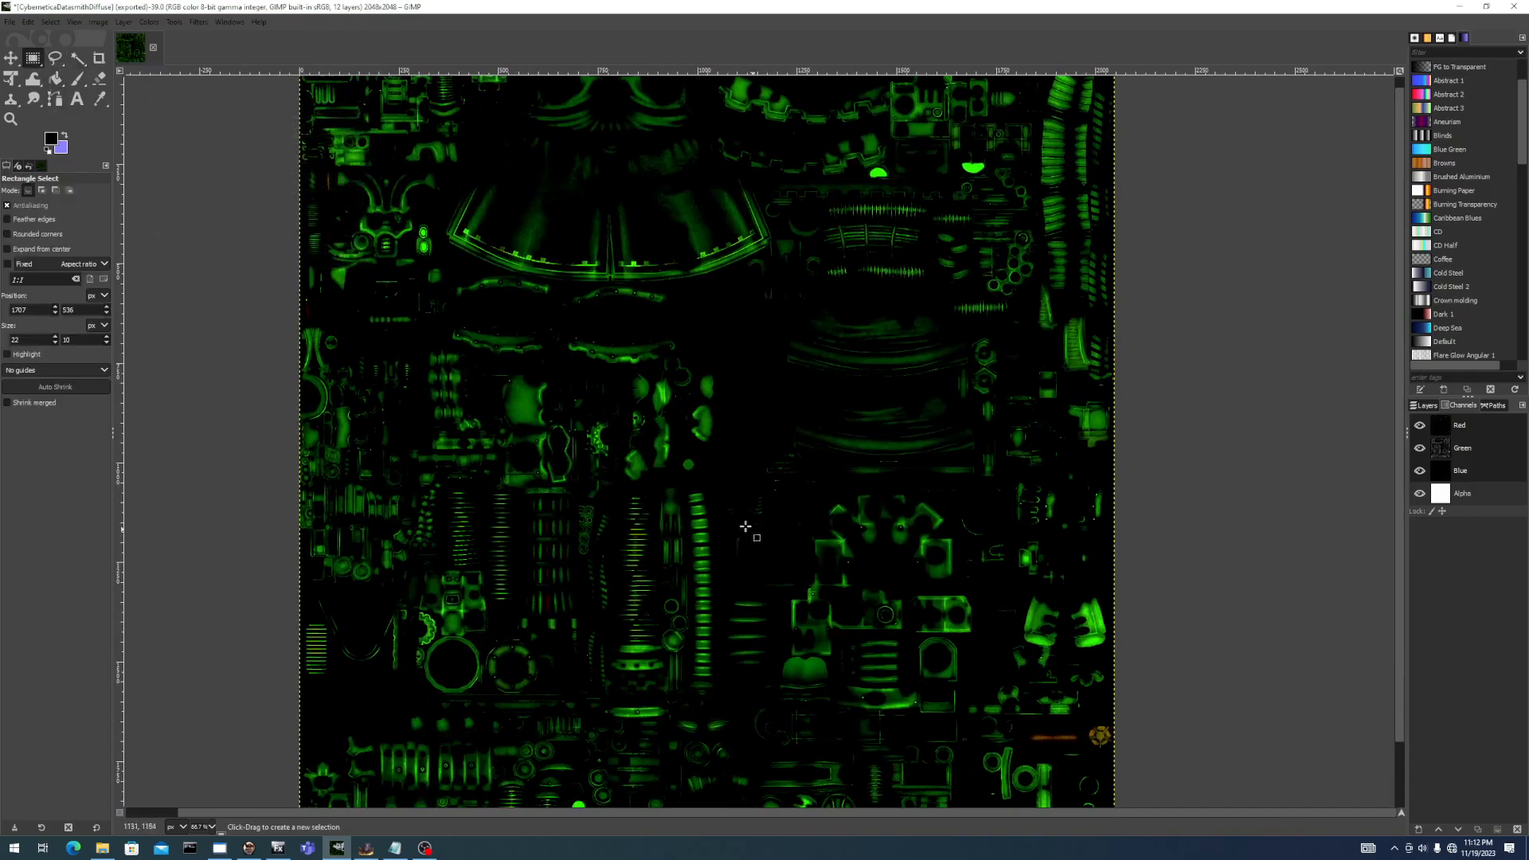
left_click_drag(683, 485, 725, 692)
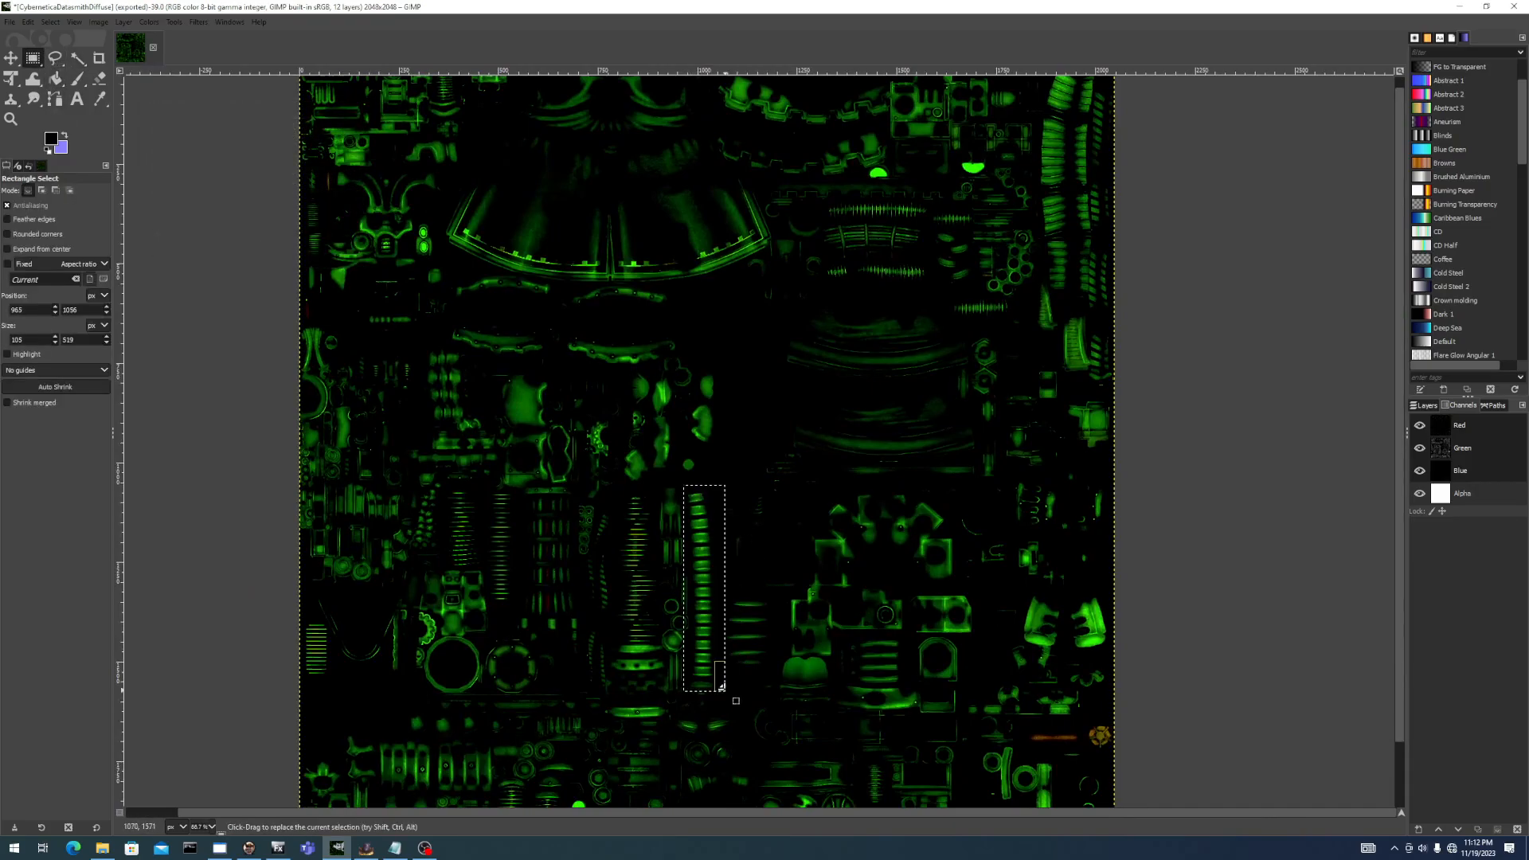
key("alt+c")
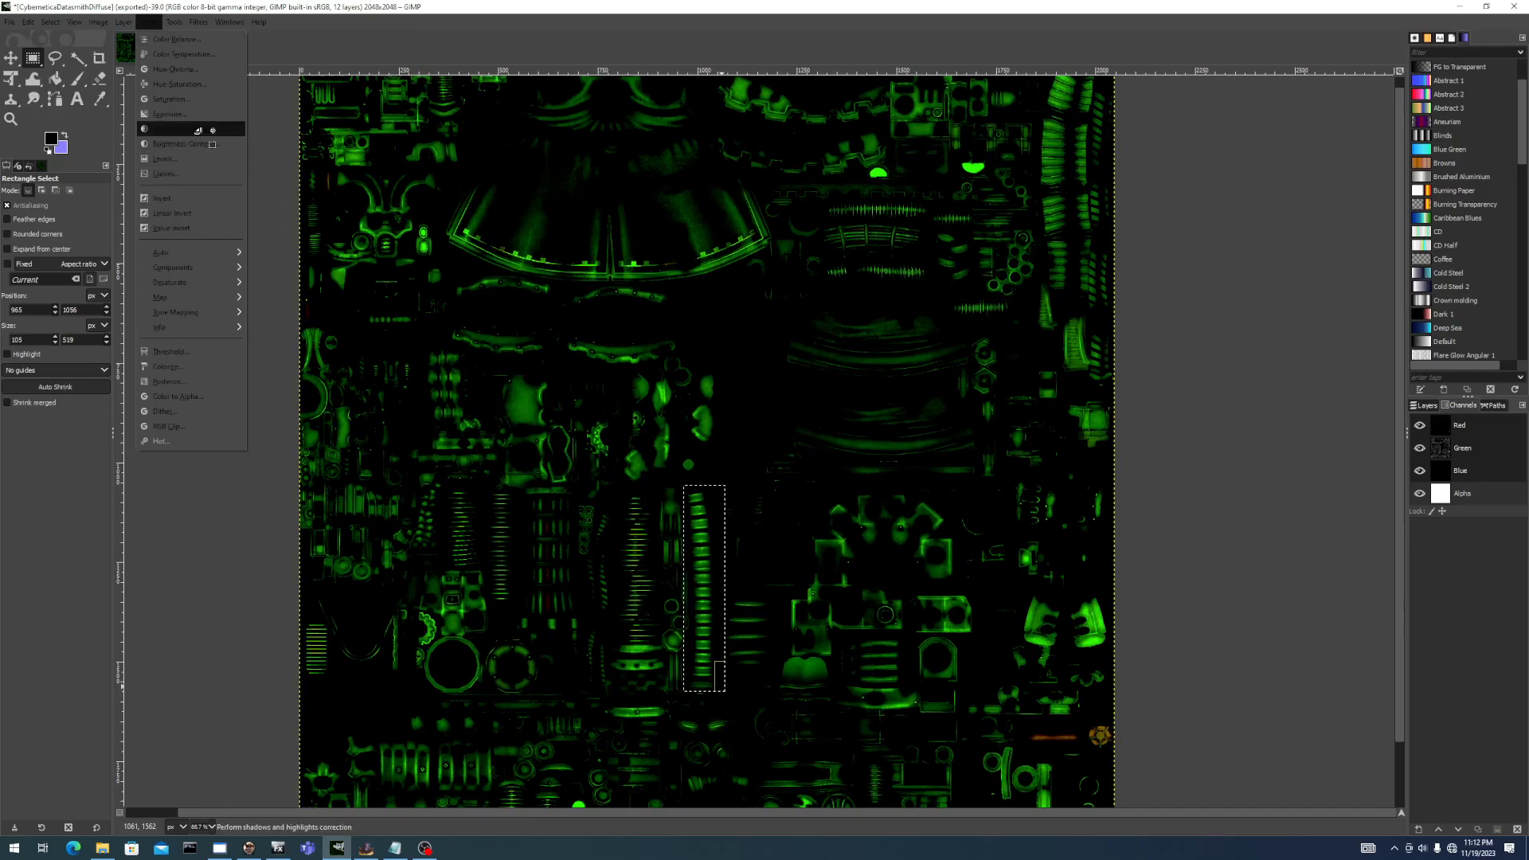
left_click(187, 143)
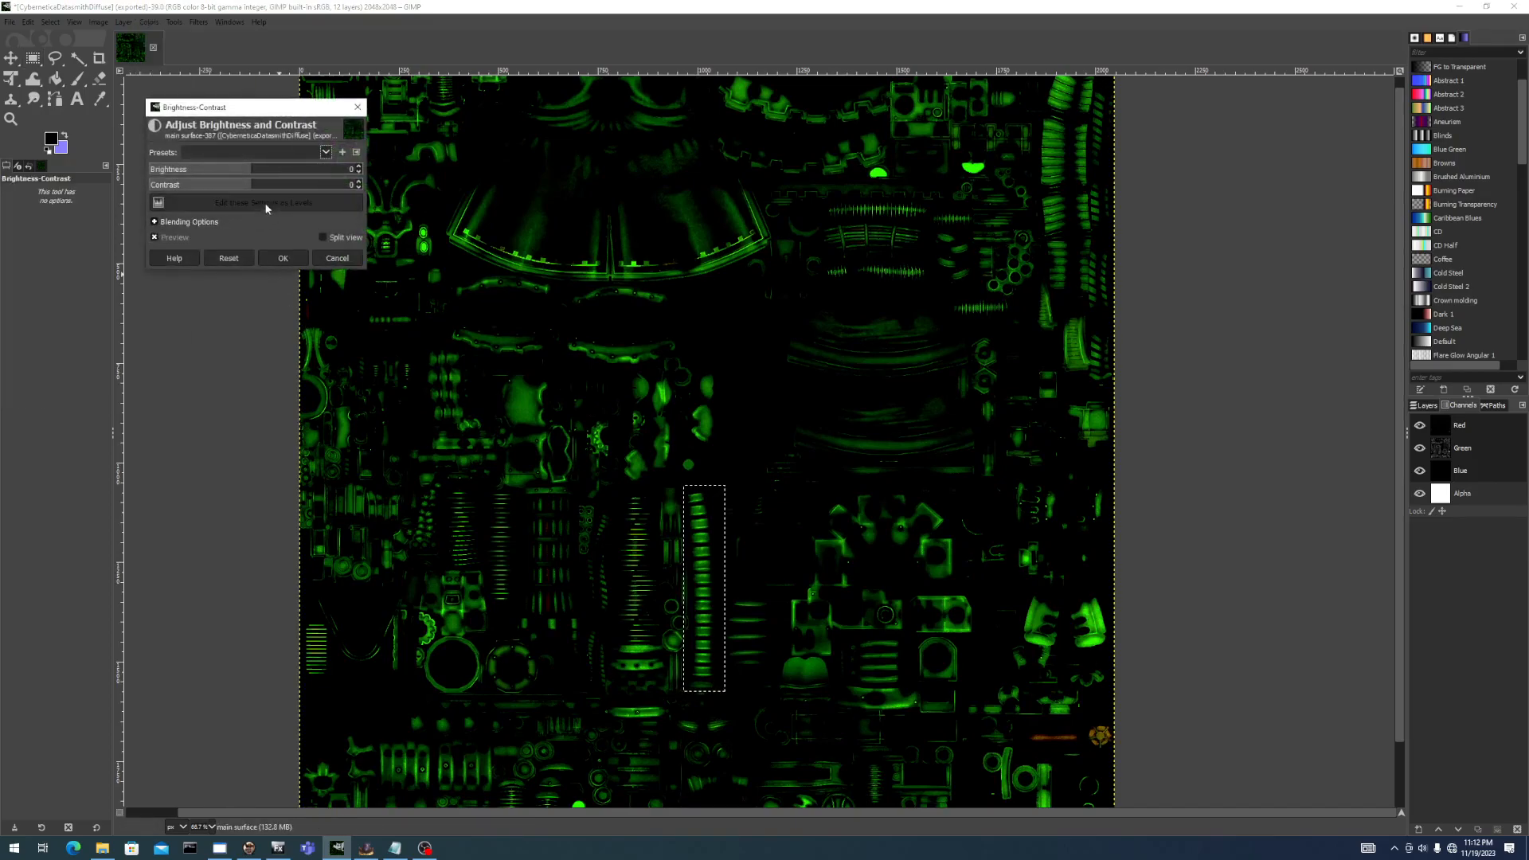
left_click_drag(254, 190, 325, 182)
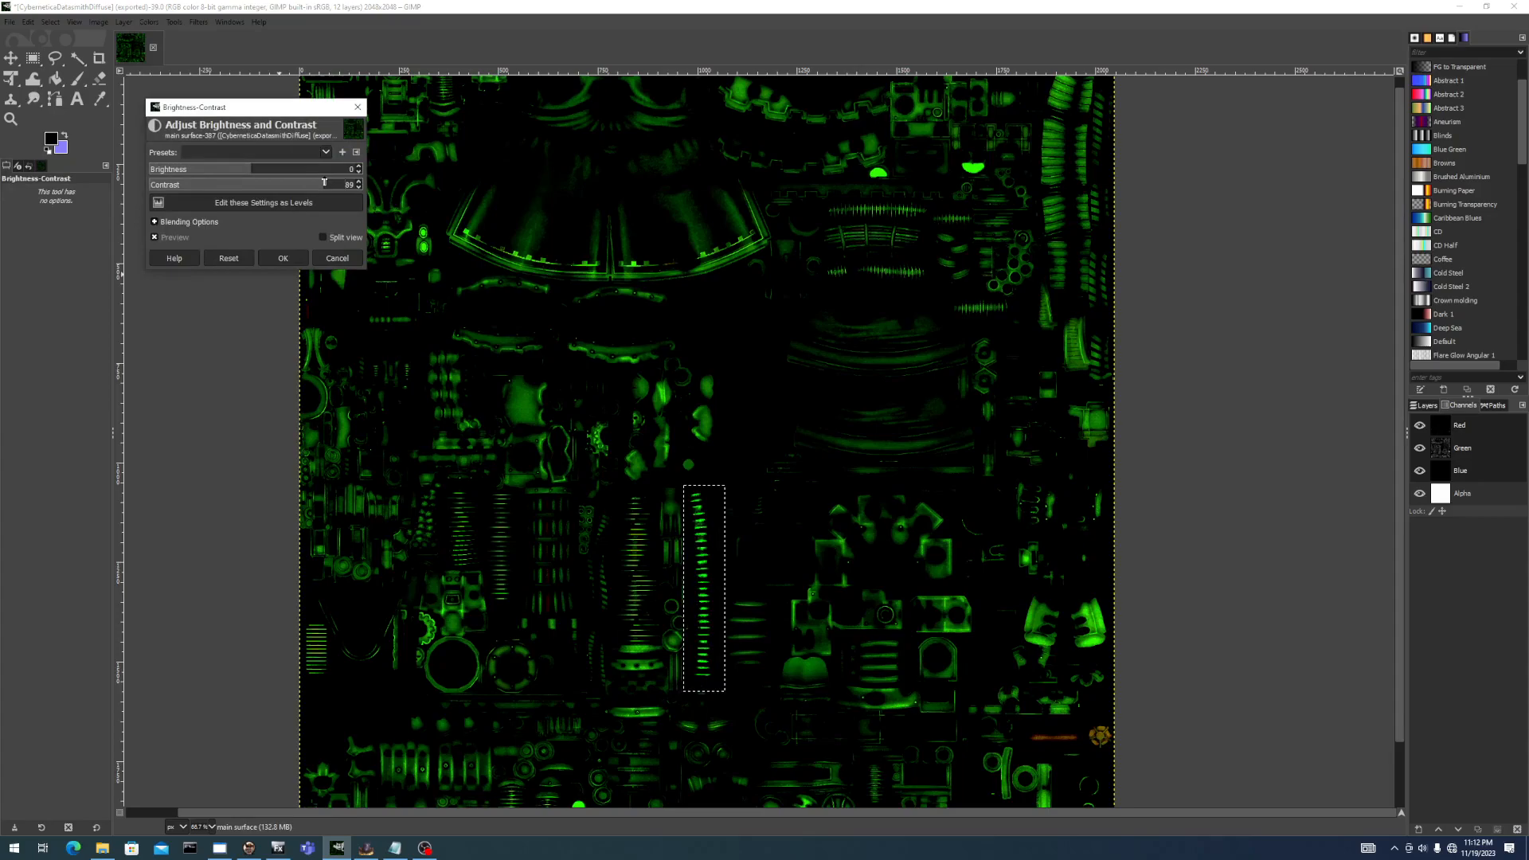
left_click(283, 258)
Replace the strip selection with a selection of the entire texture and check the green areas up close.
key("ctrl+shift+a")
key("minus")
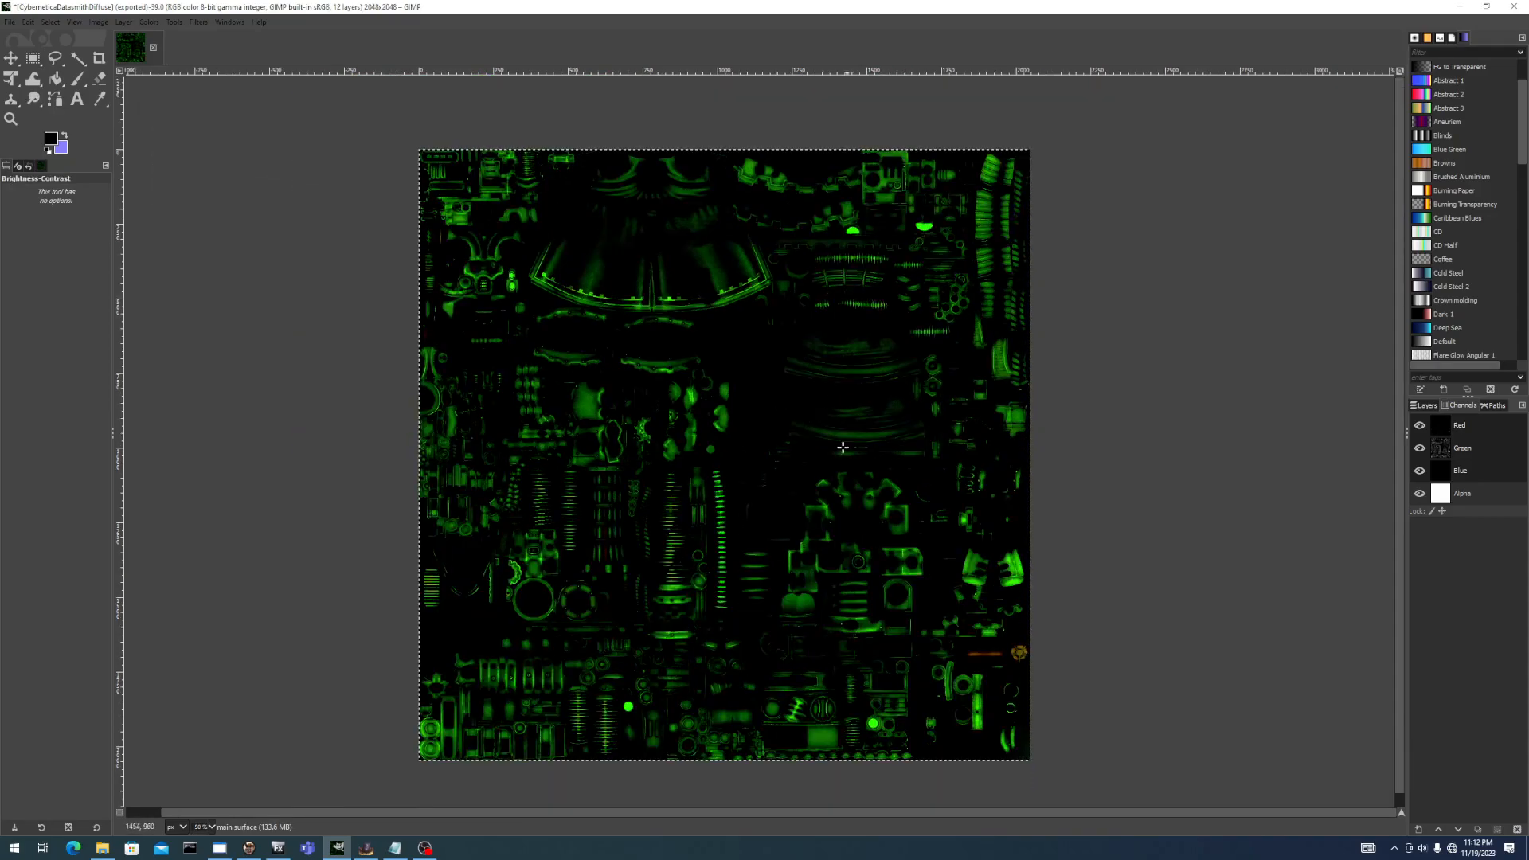
key("plus")
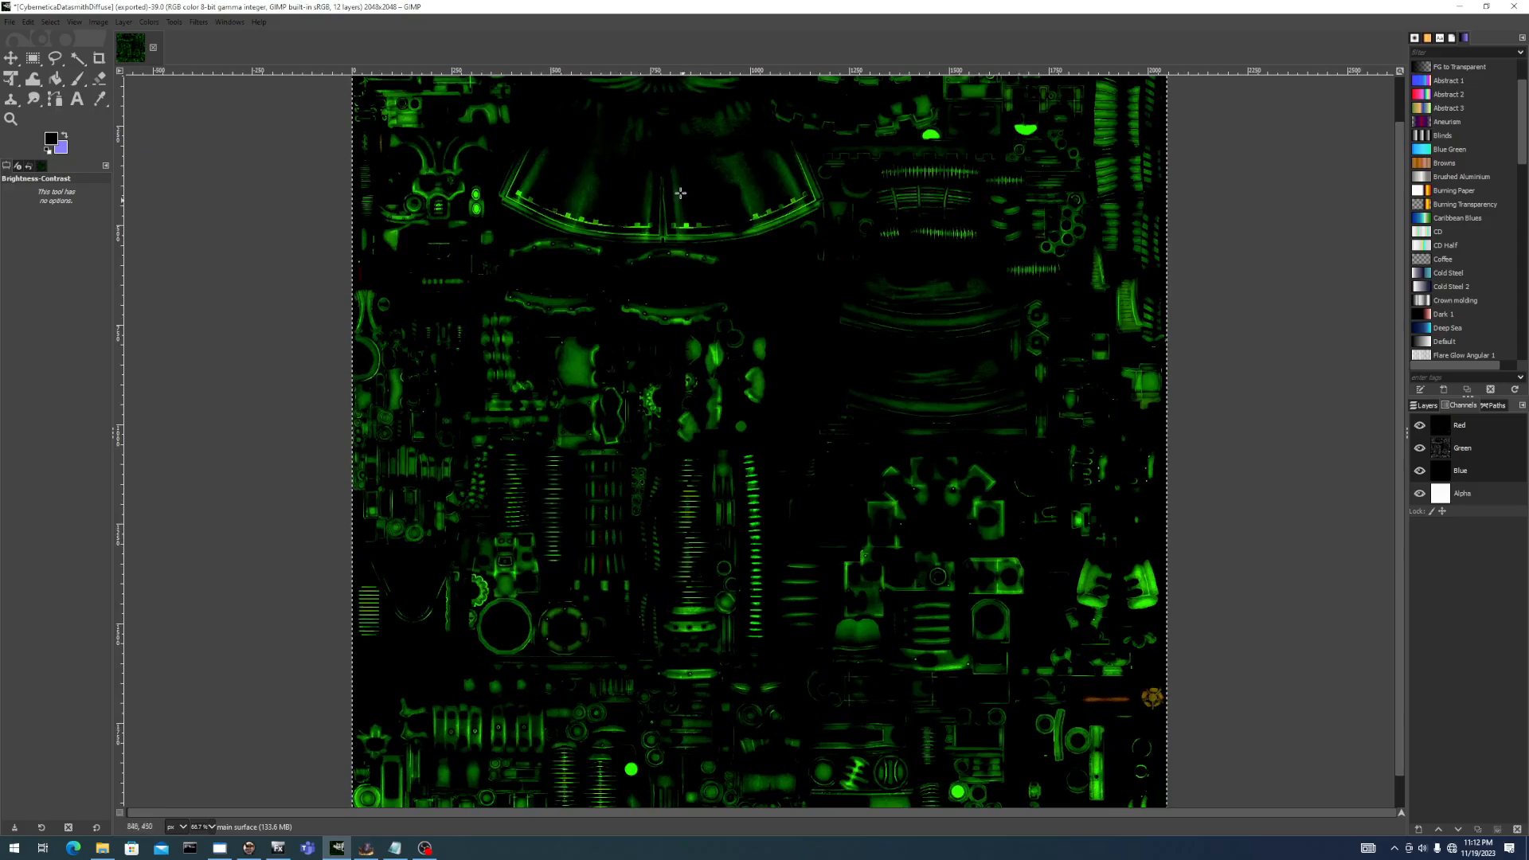
key("plus")
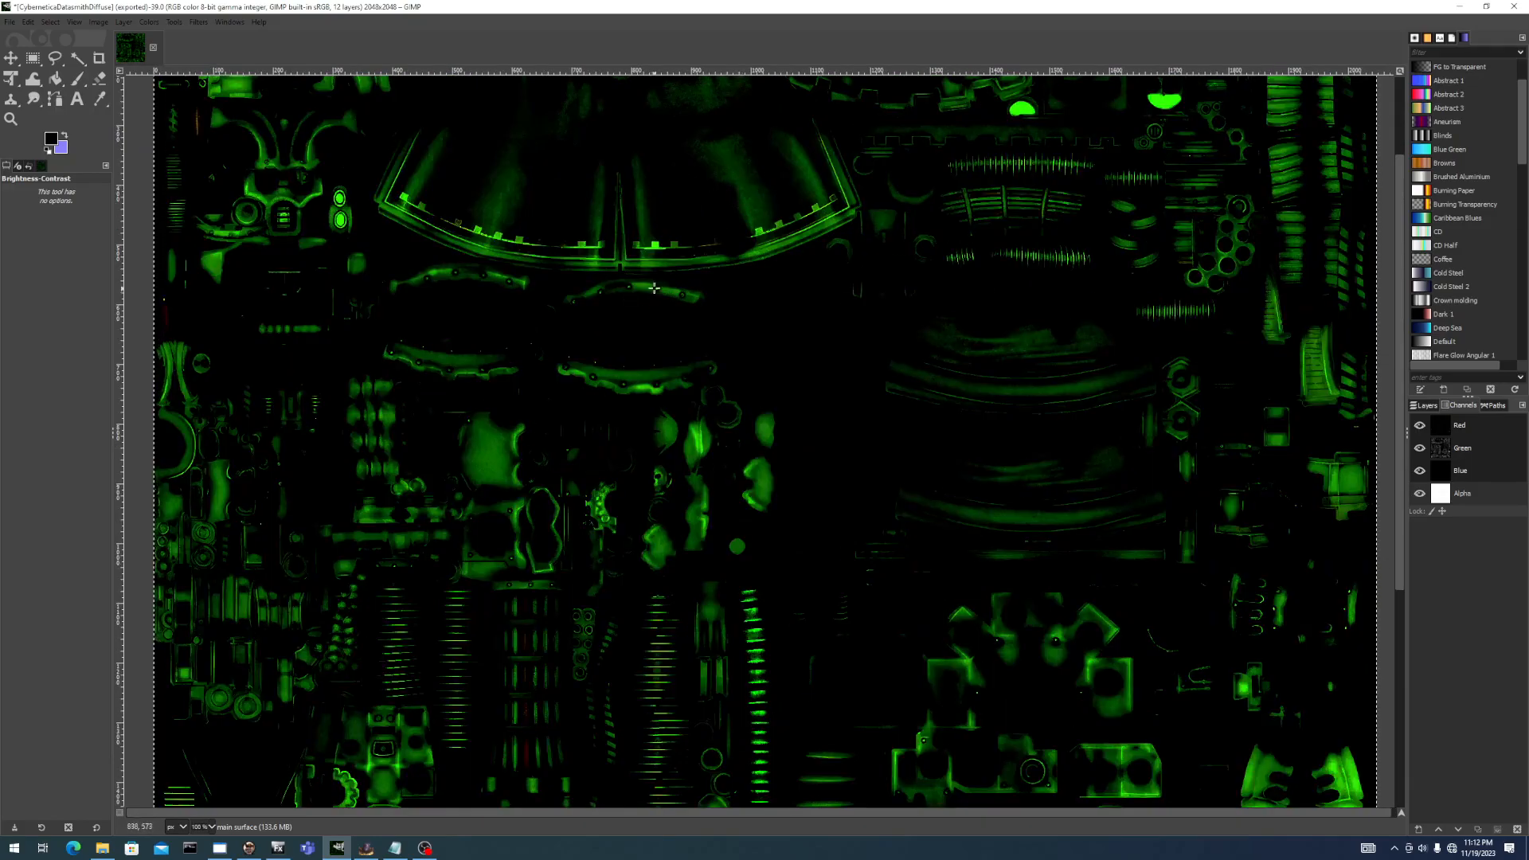
Clear the alpha across the whole texture so every part of it is transparent.
key("minus")
key("minus")
key("plus")
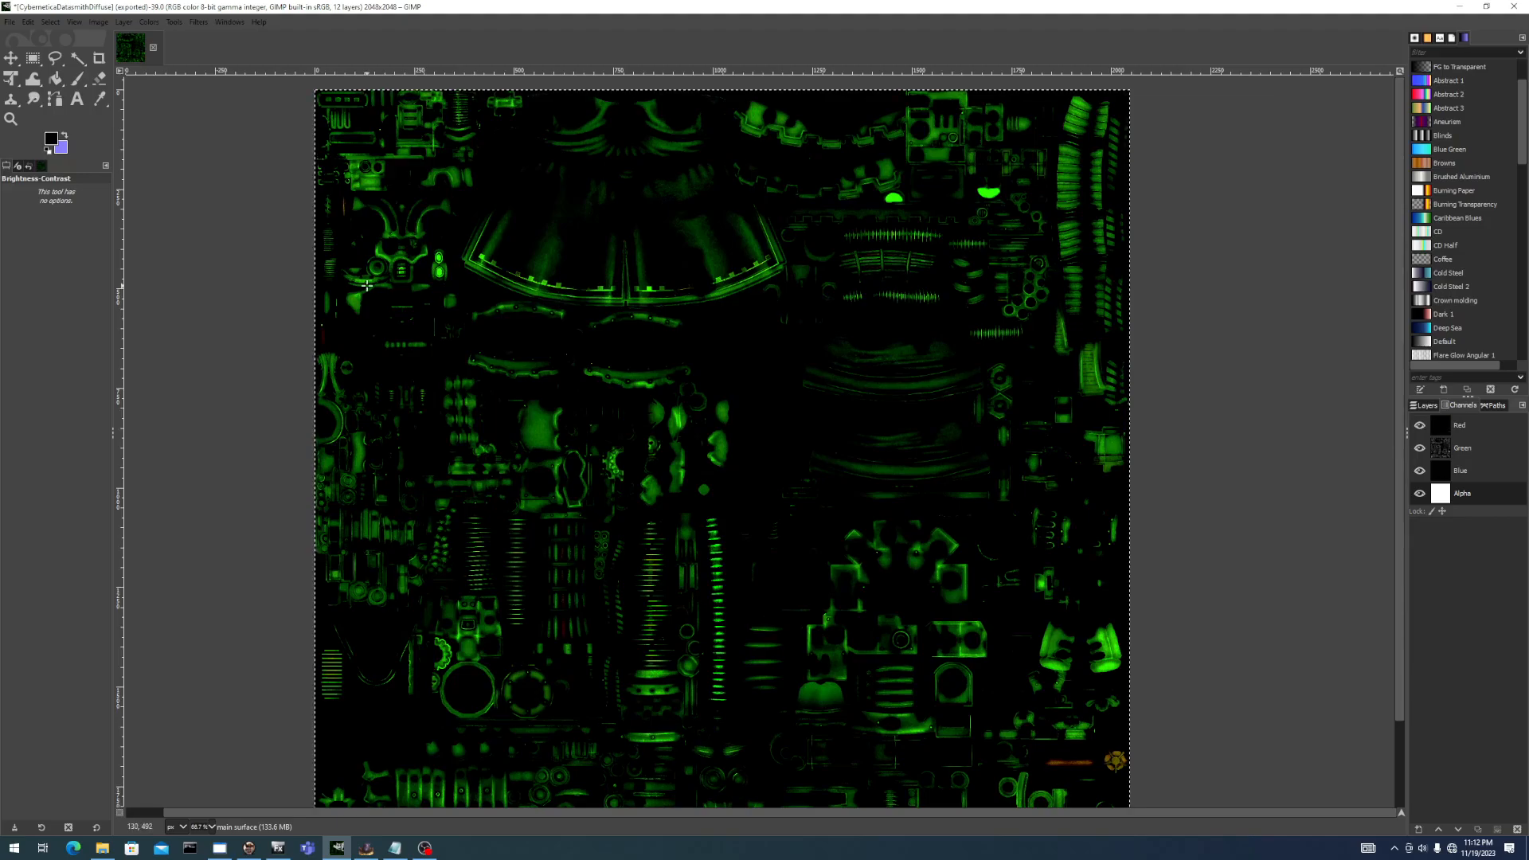
key("Delete")
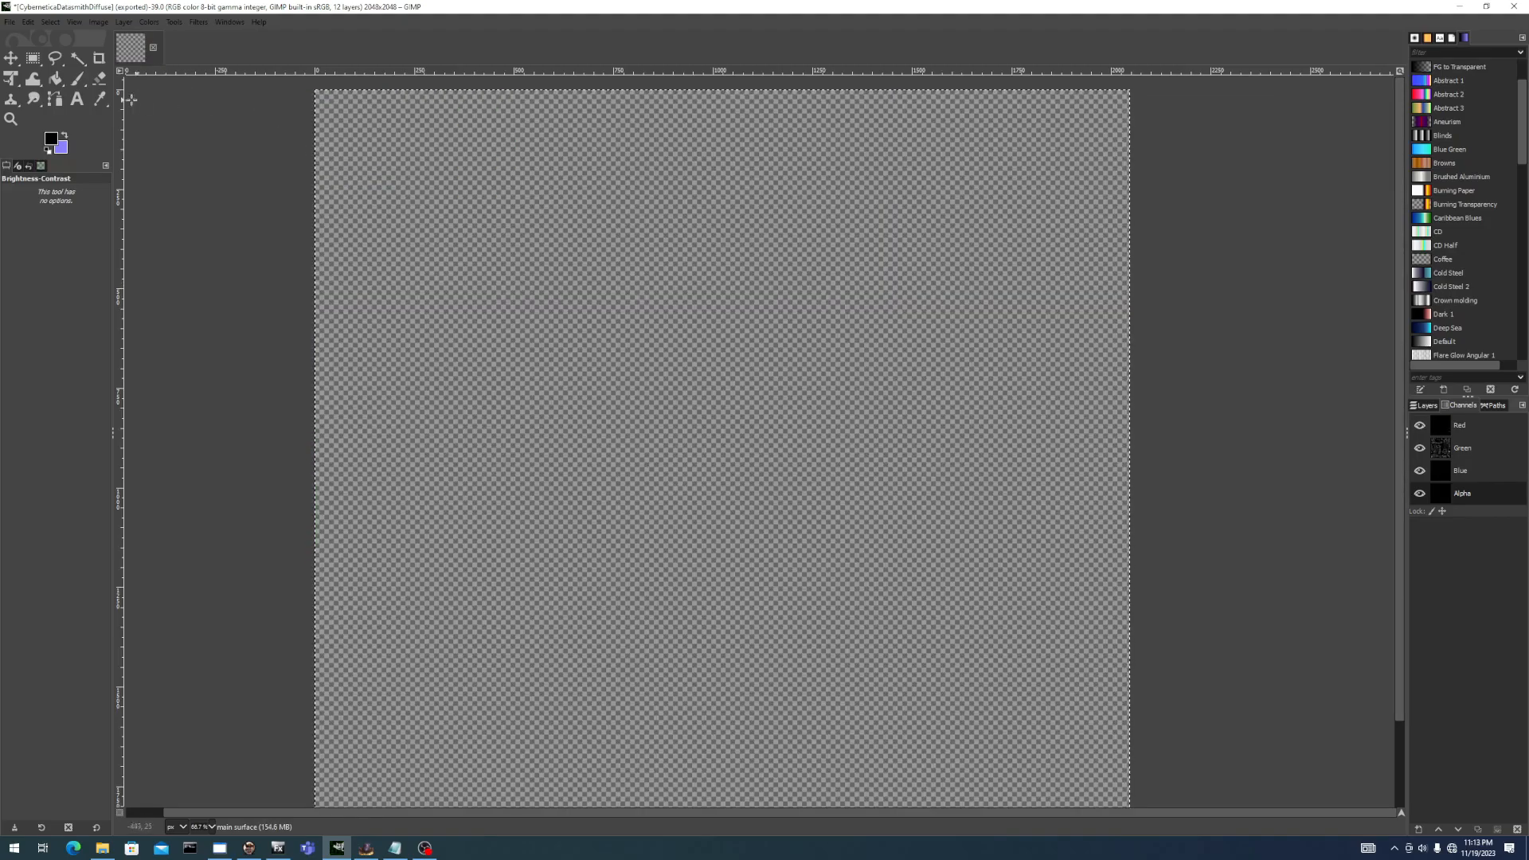
Use the Eraser in anti-erase mode with a size 10000 brush to restore the whole texture to a faint, even opacity.
left_click(99, 78)
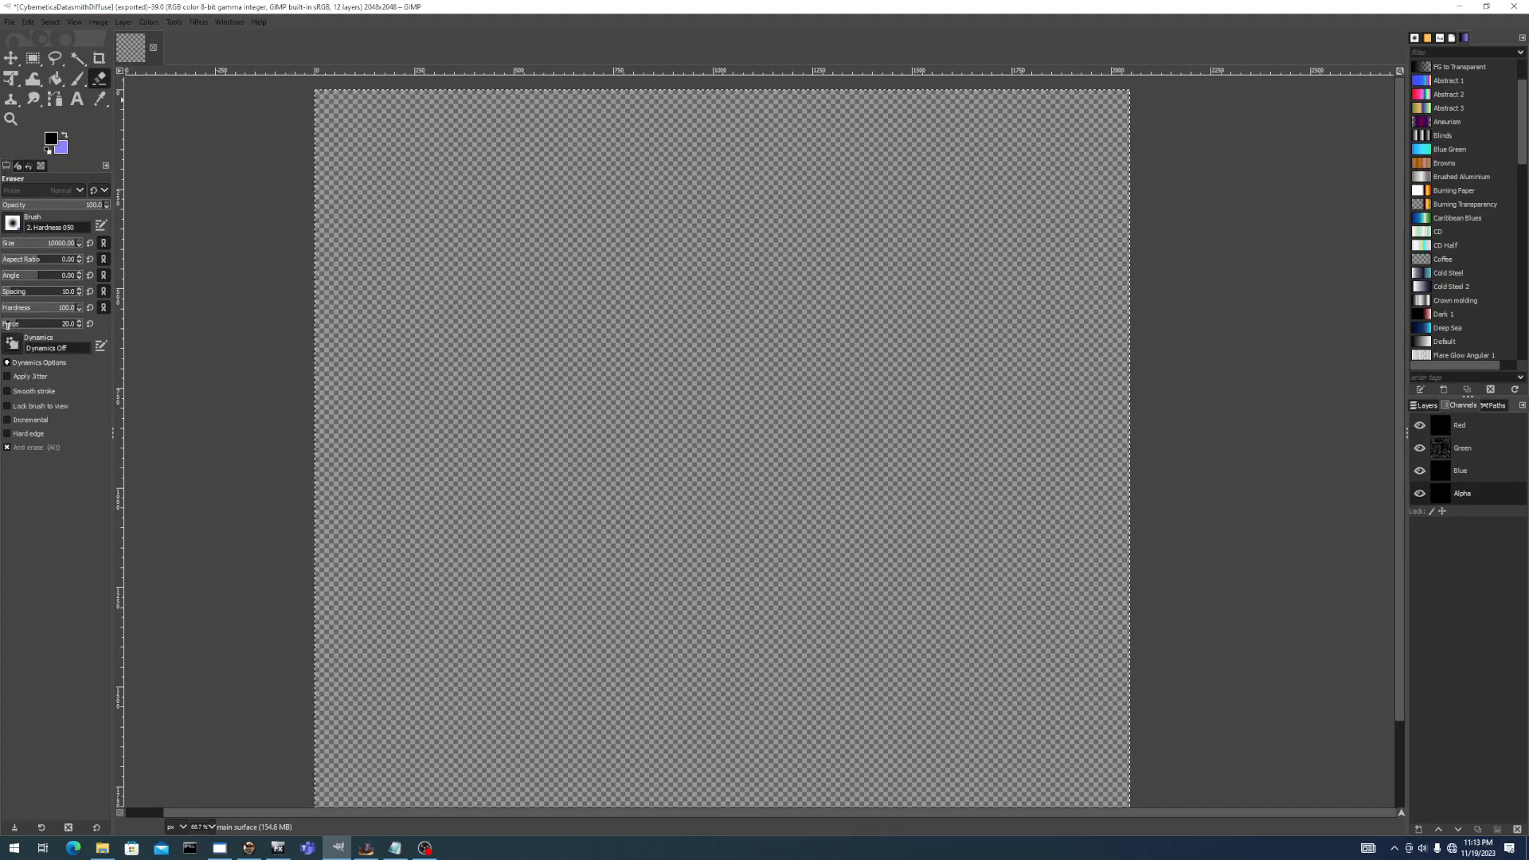
scroll(406, 345, "down", 2)
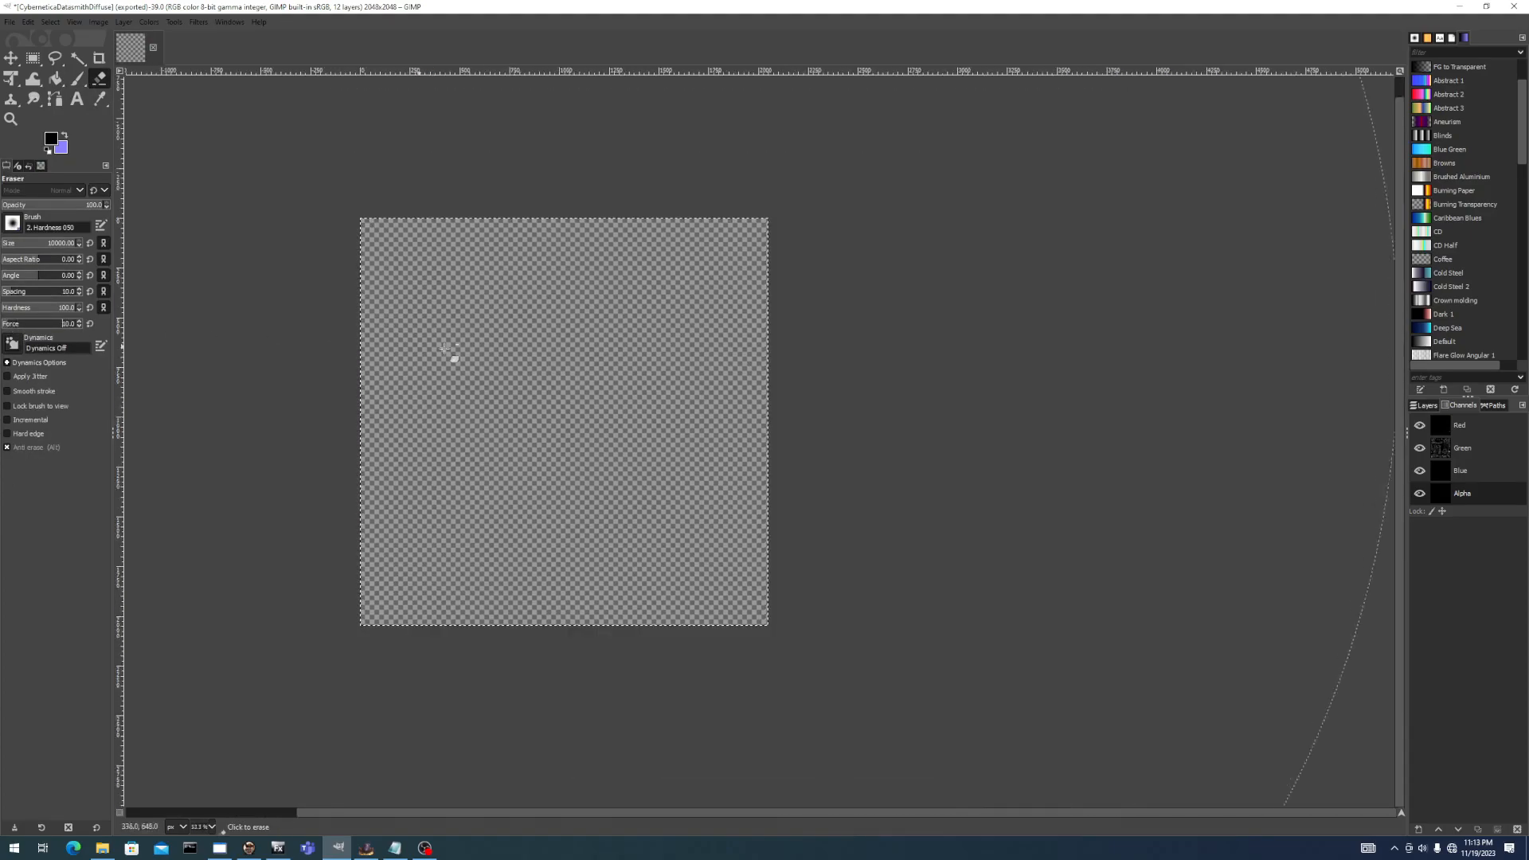
left_click(542, 376)
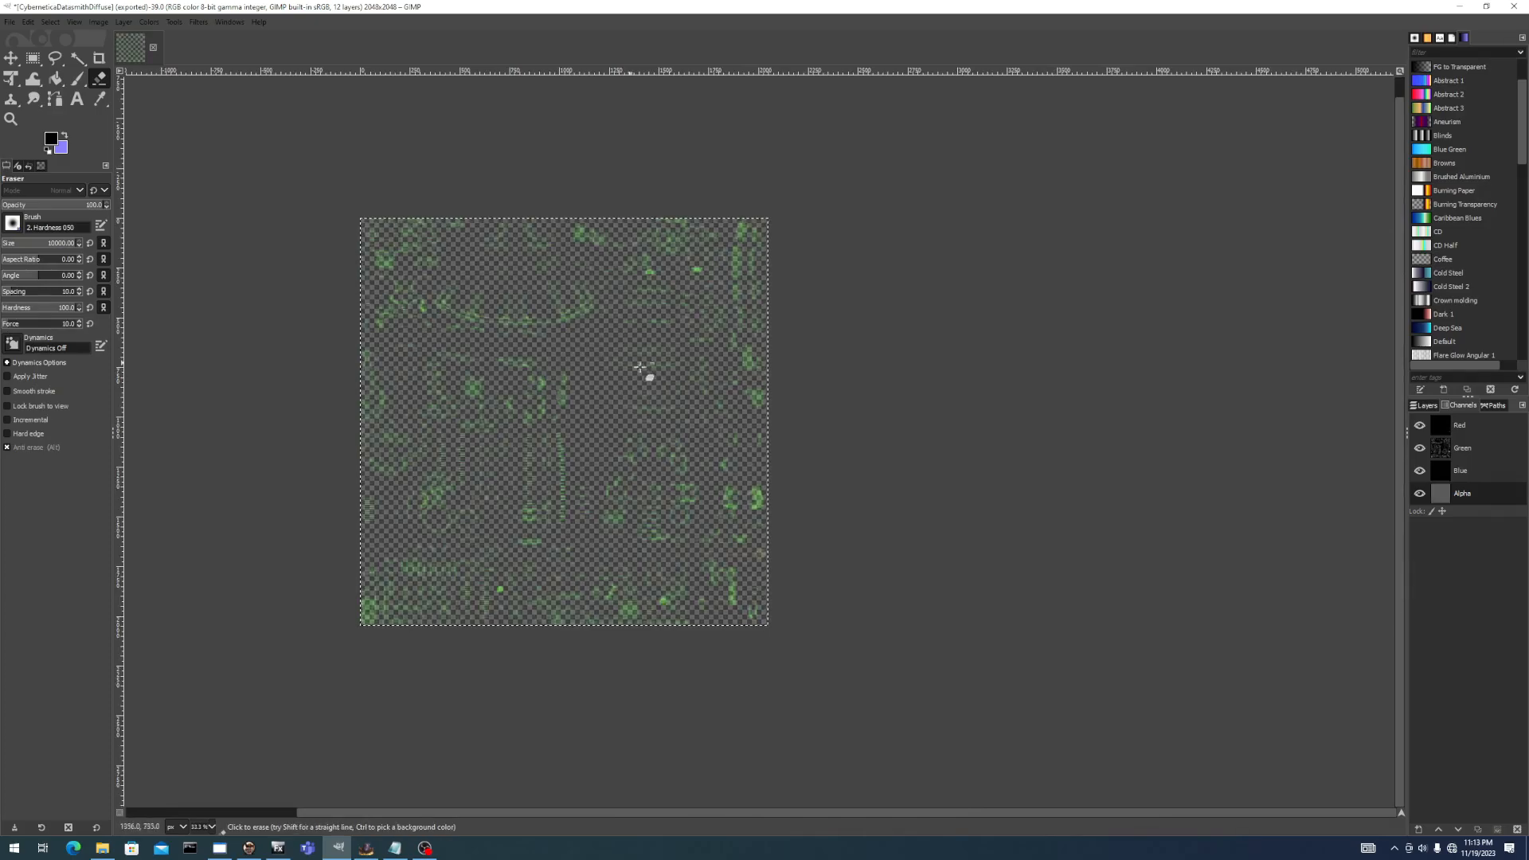
left_click(575, 411)
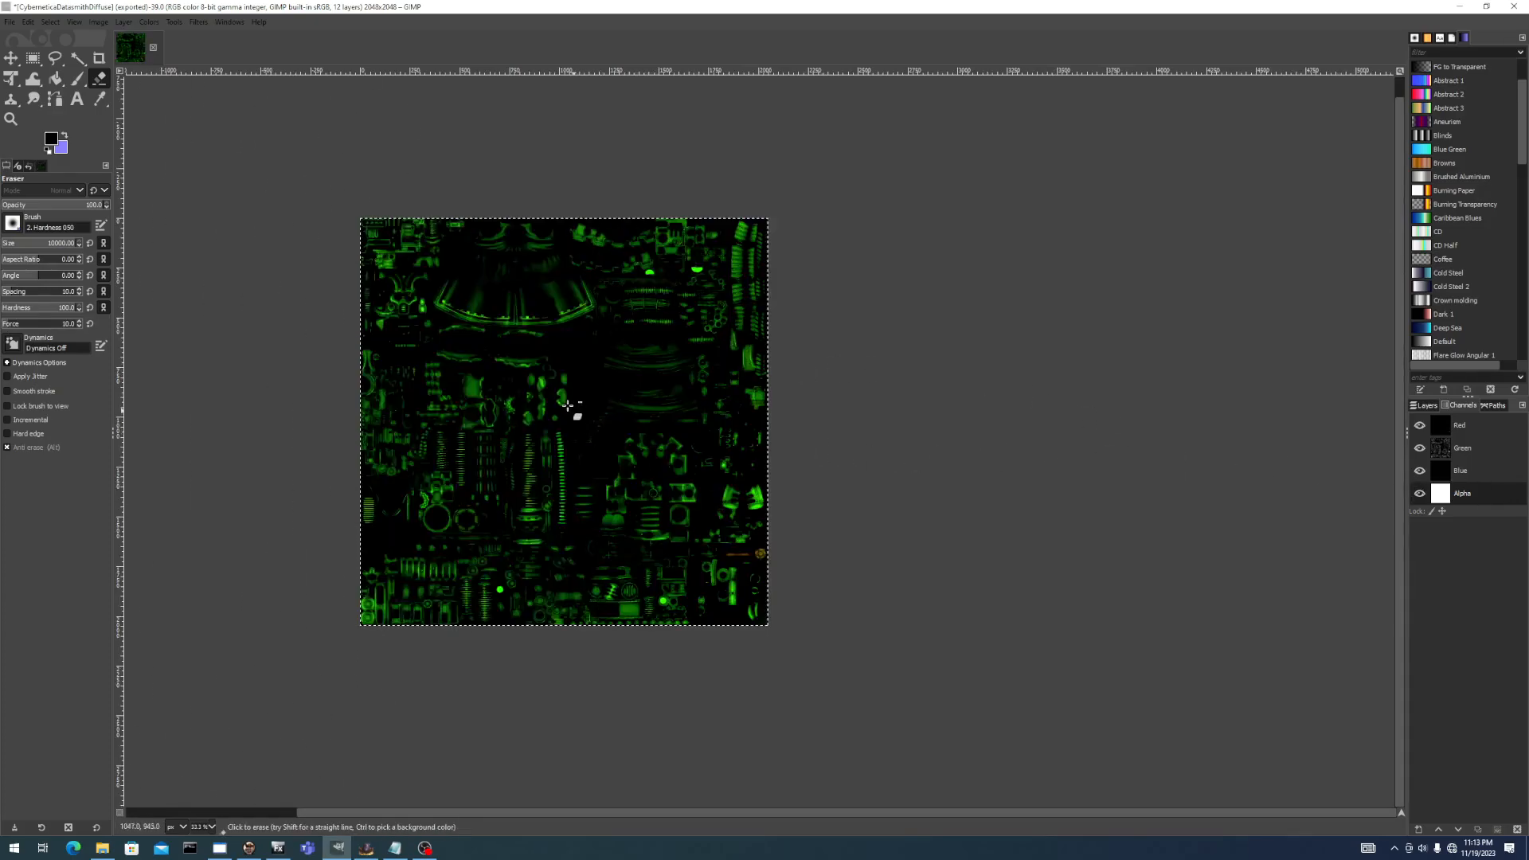
left_click(554, 398)
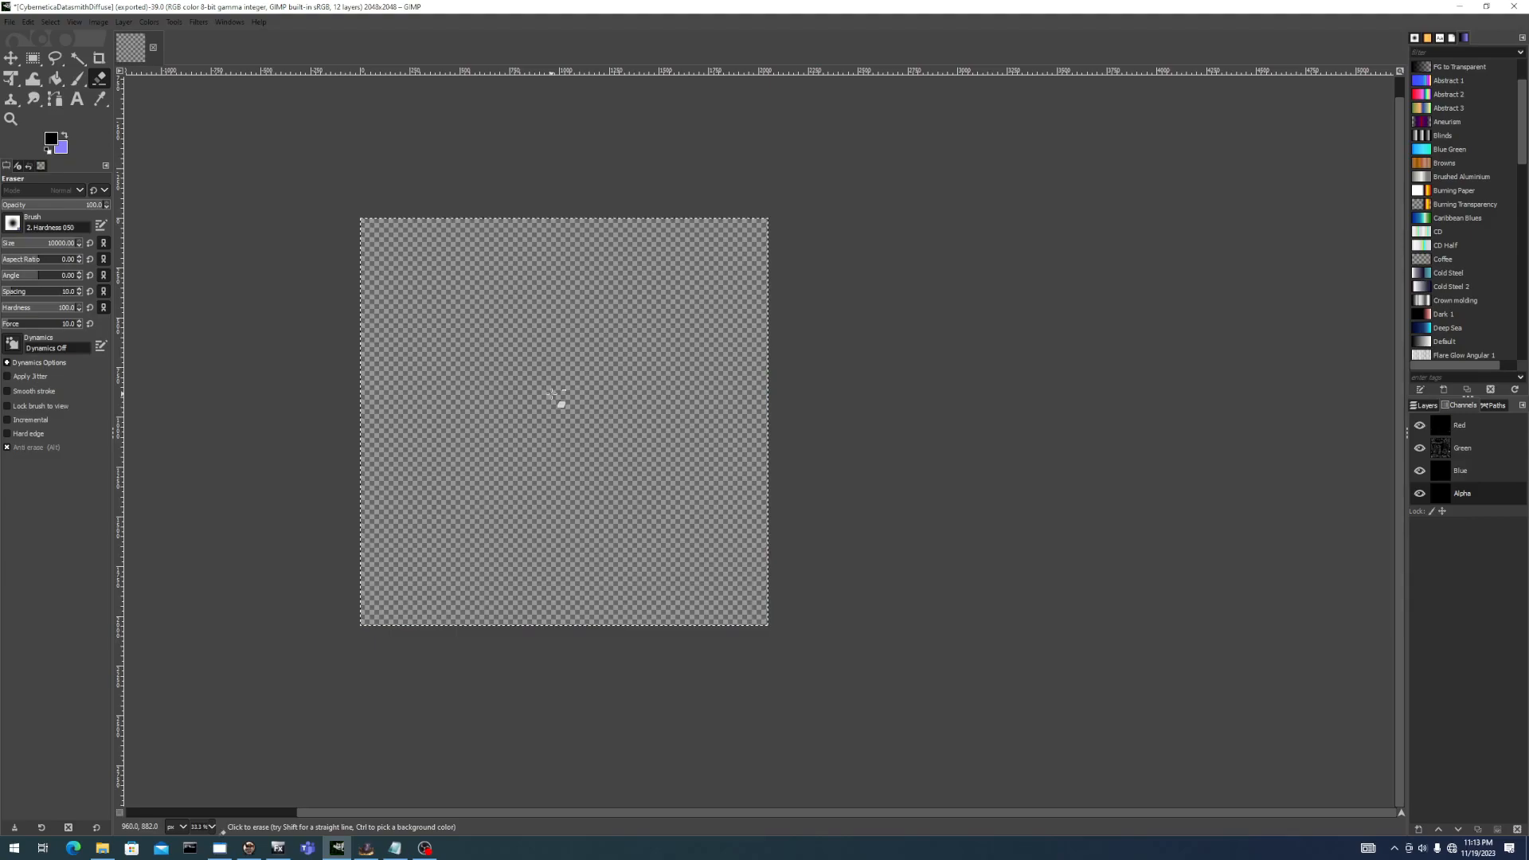
left_click(530, 404)
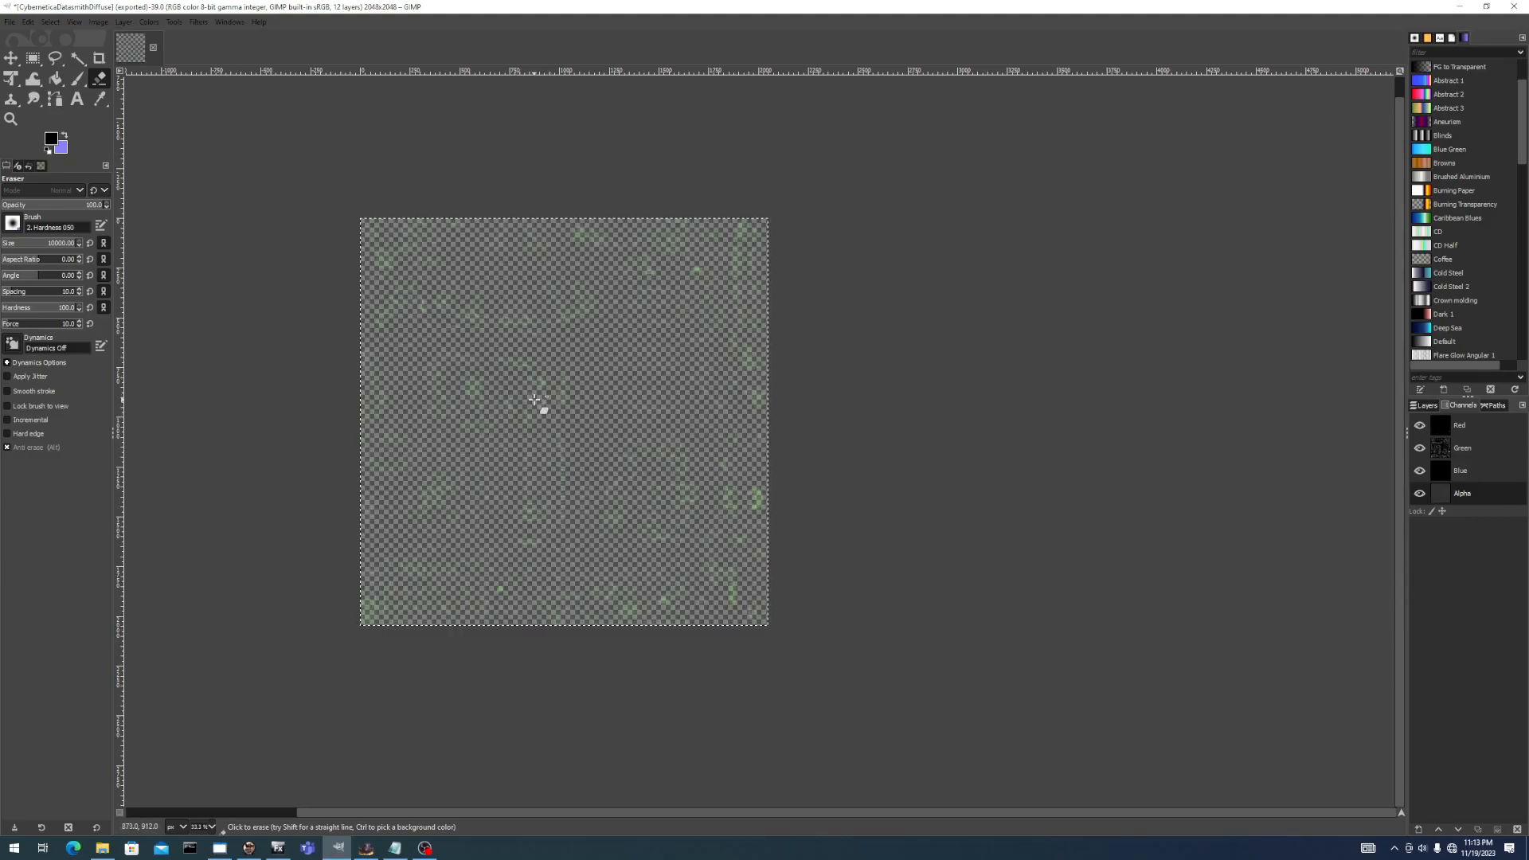
scroll(563, 408, "up", 1)
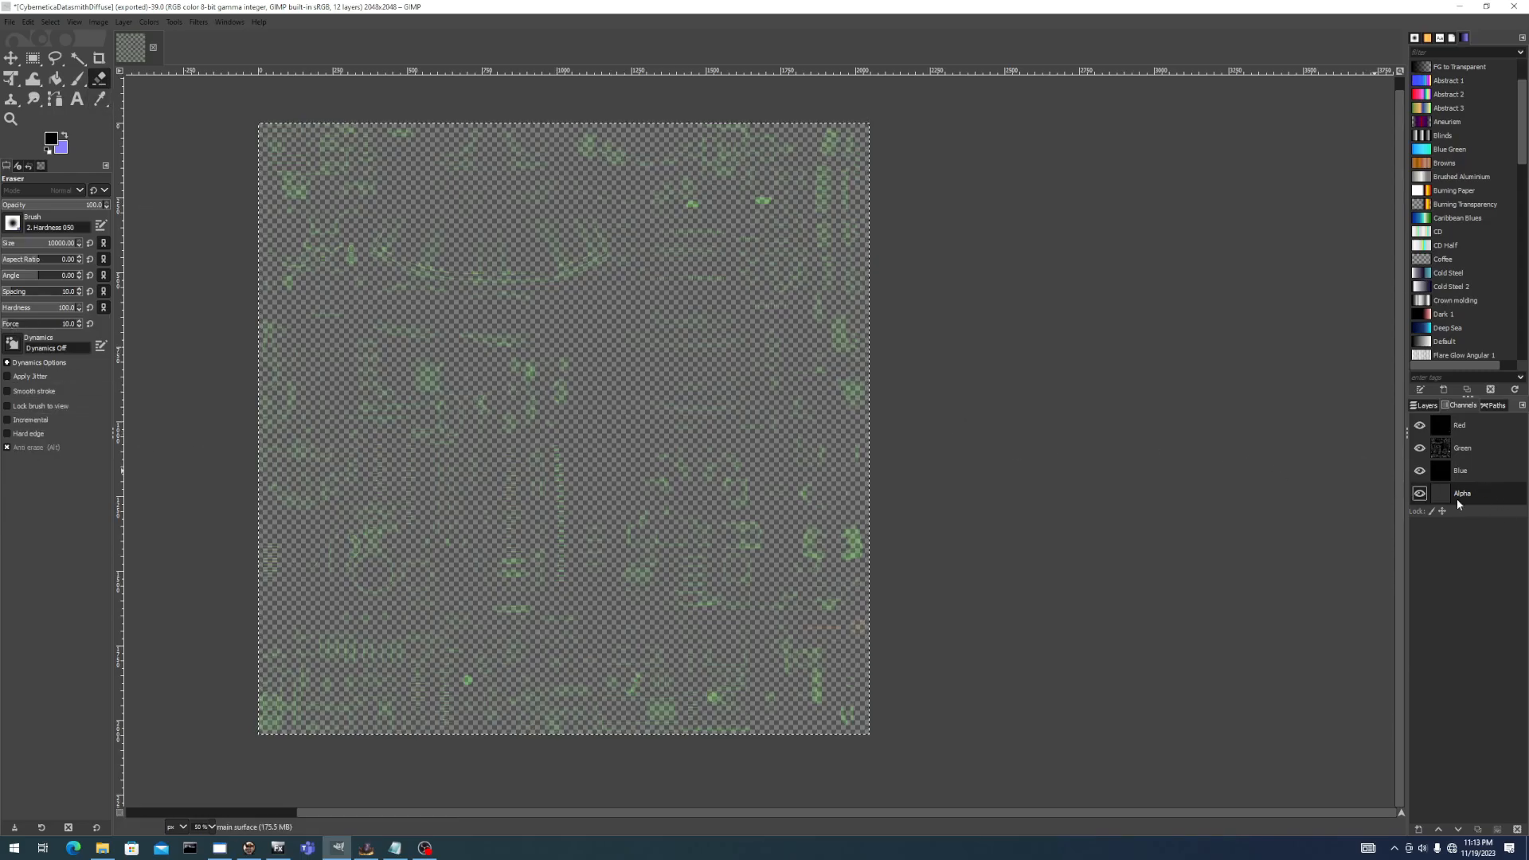
Hide the alpha channel, select the black background by color at threshold 15, and invert the selection to the green parts.
left_click(1420, 494)
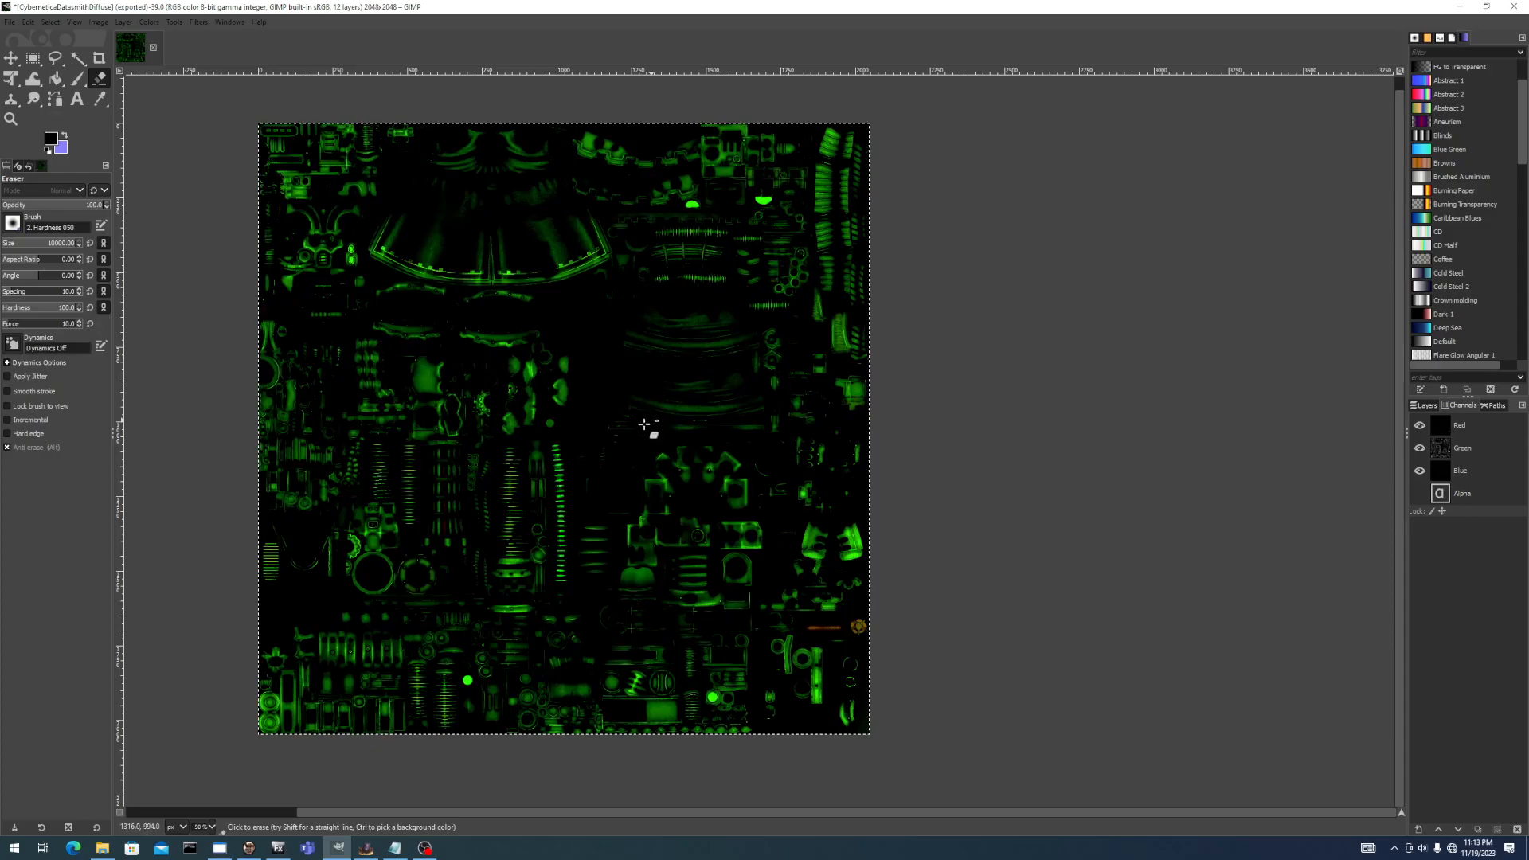
left_click(82, 65)
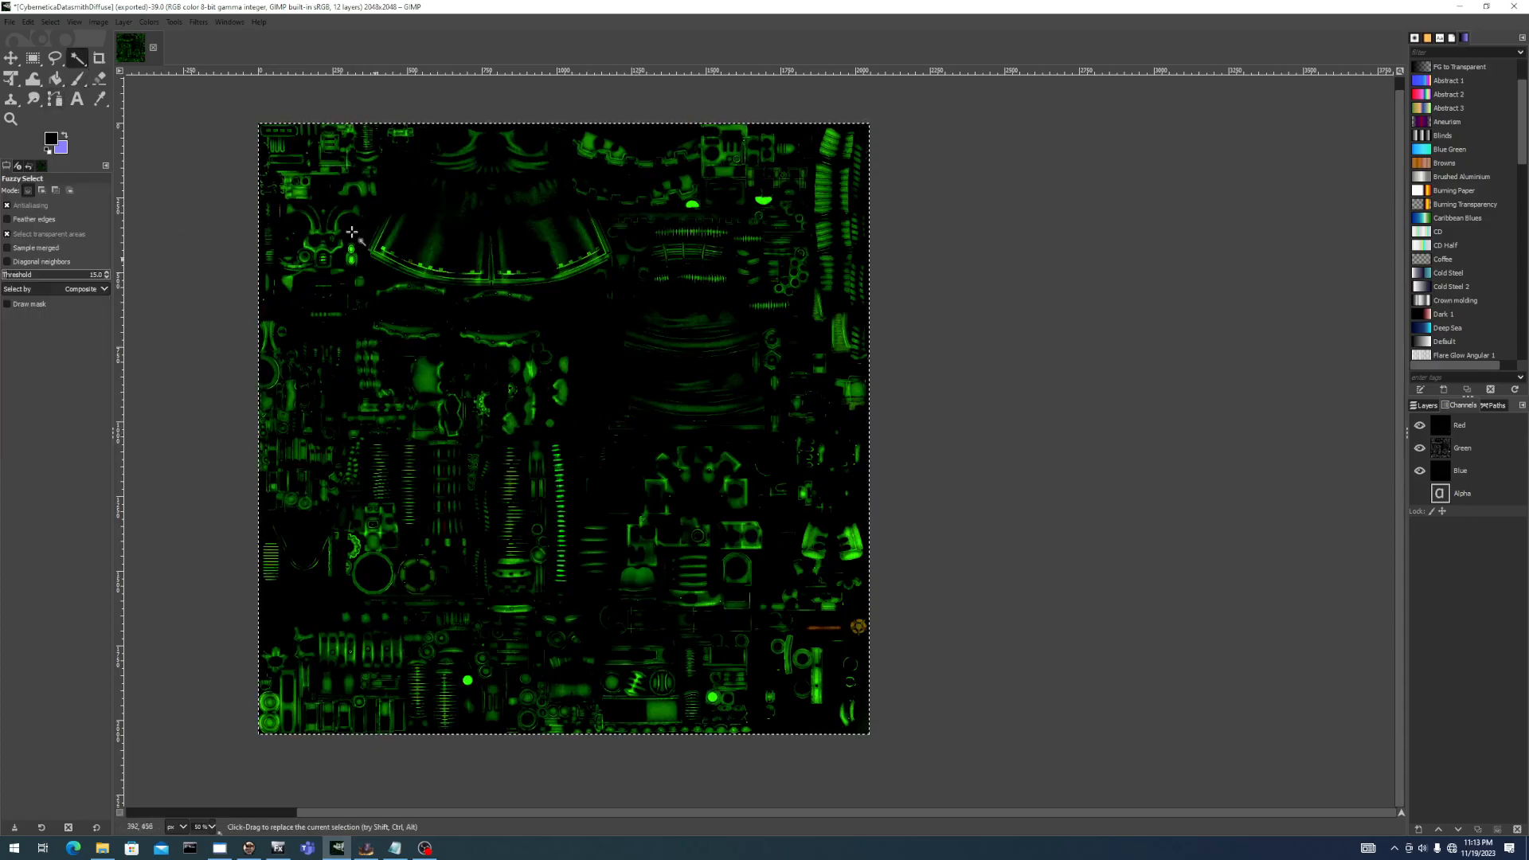
right_click(80, 62)
left_click(111, 78)
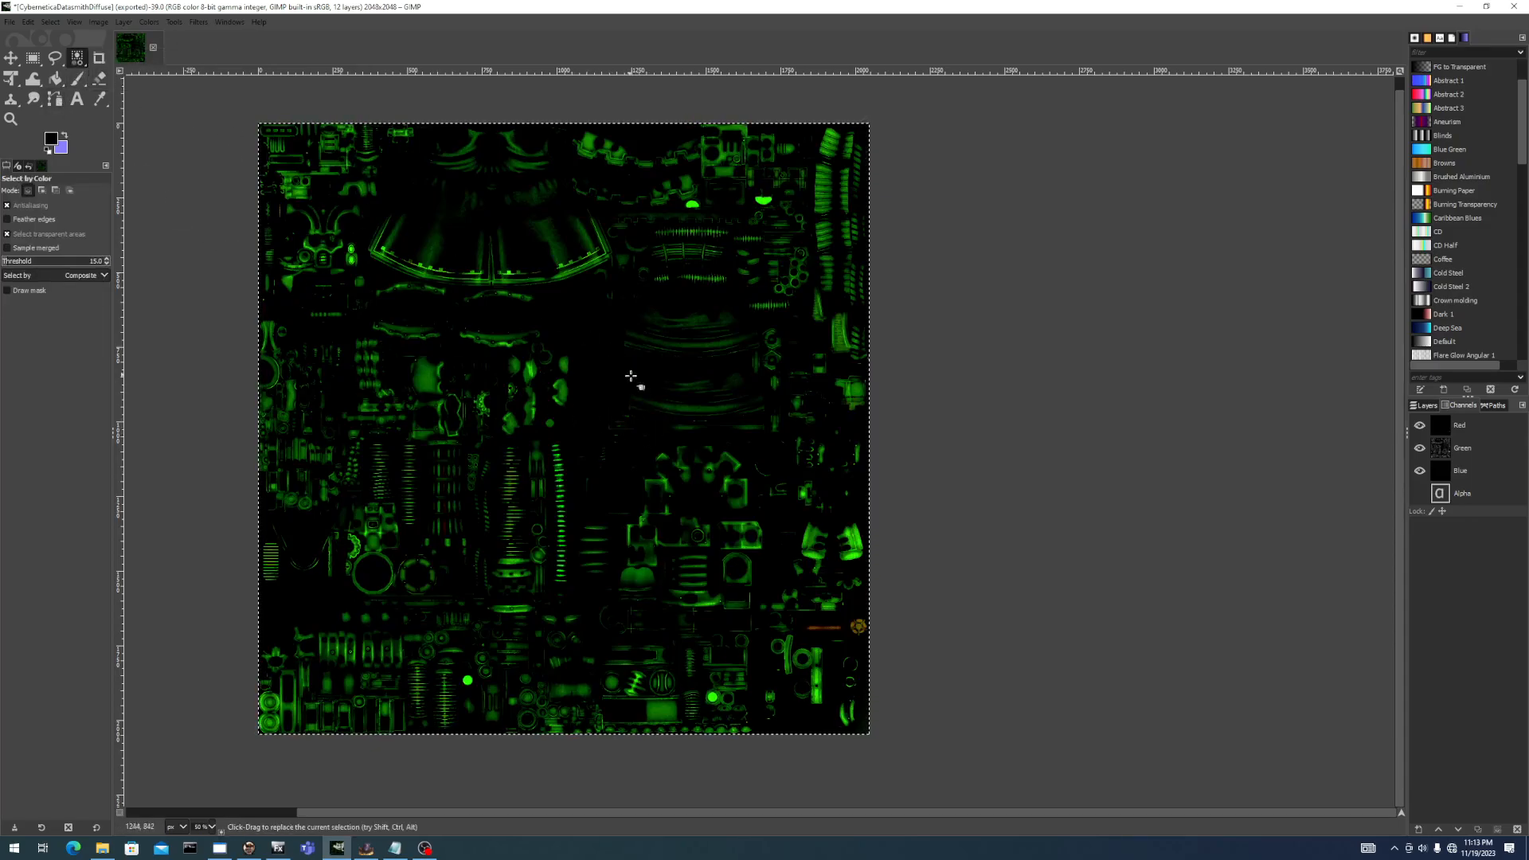
left_click(595, 378)
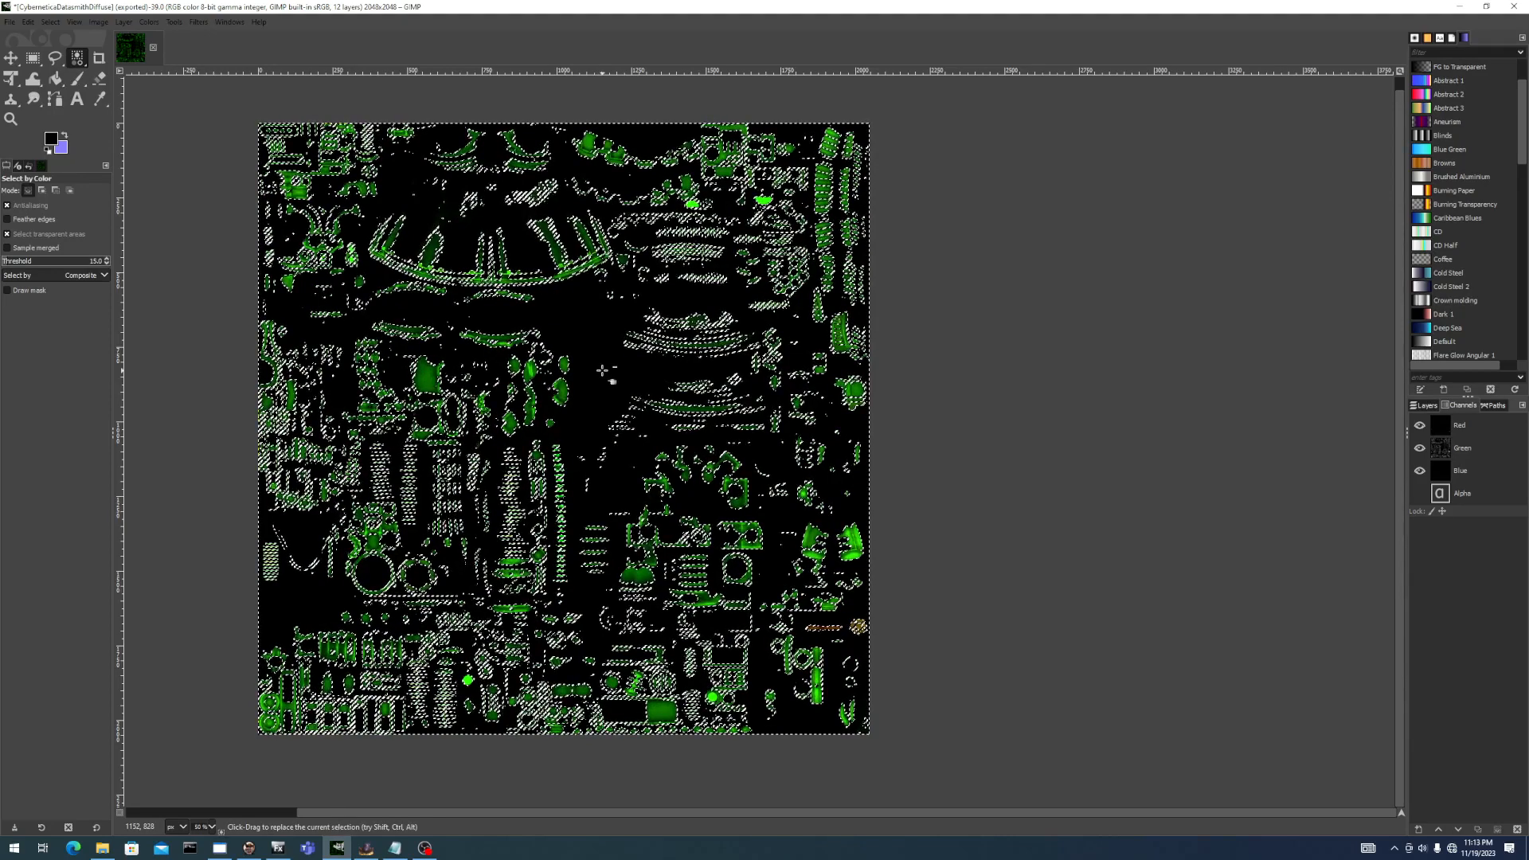
key("ctrl+i")
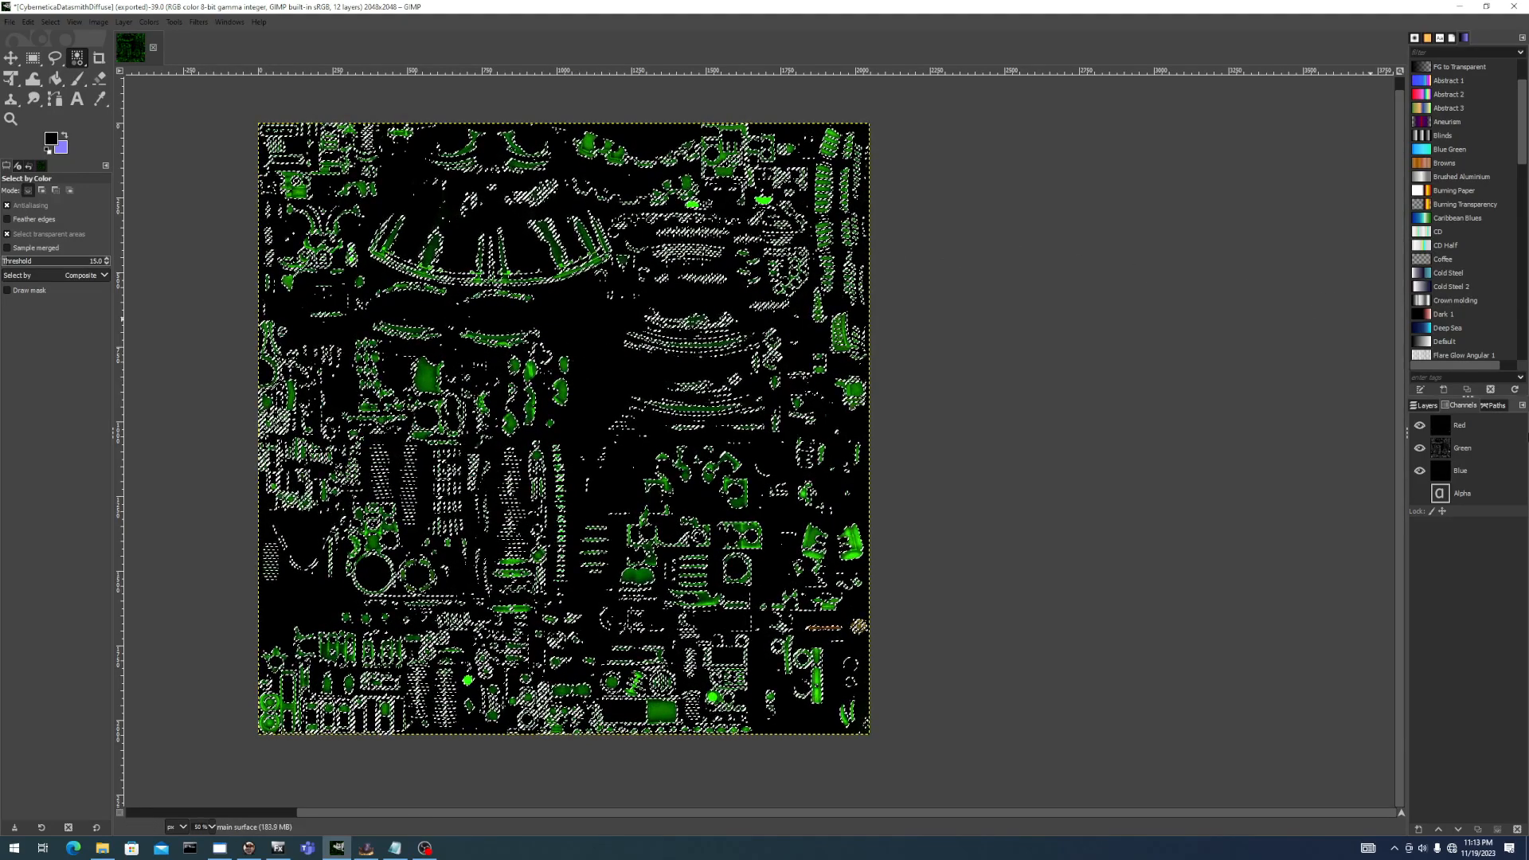
Show the alpha channel again and anti-erase the selected green parts to make them more opaque than the background.
left_click(1418, 494)
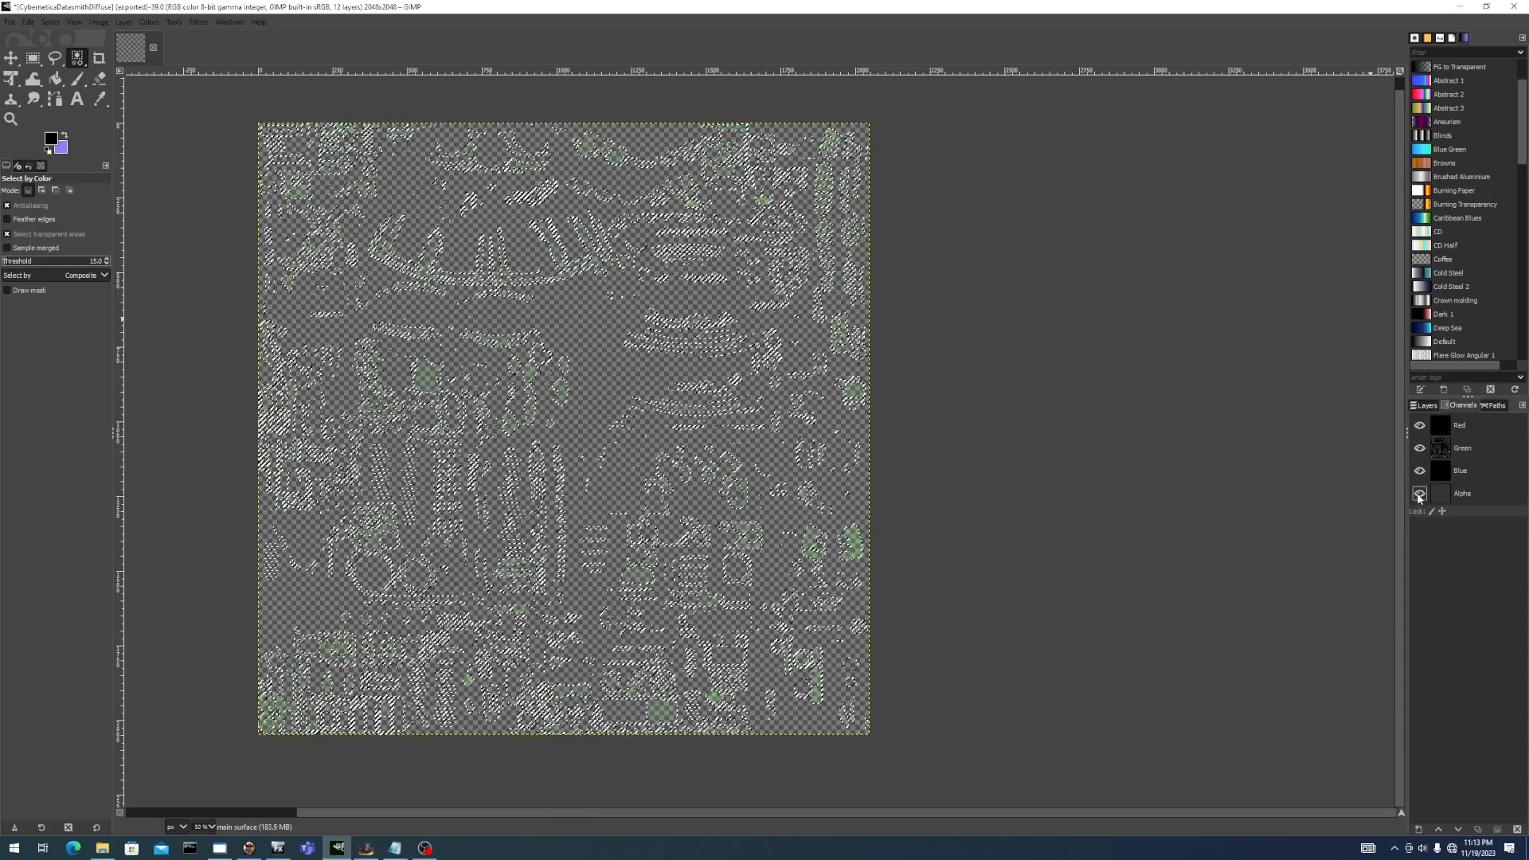
left_click(1463, 495)
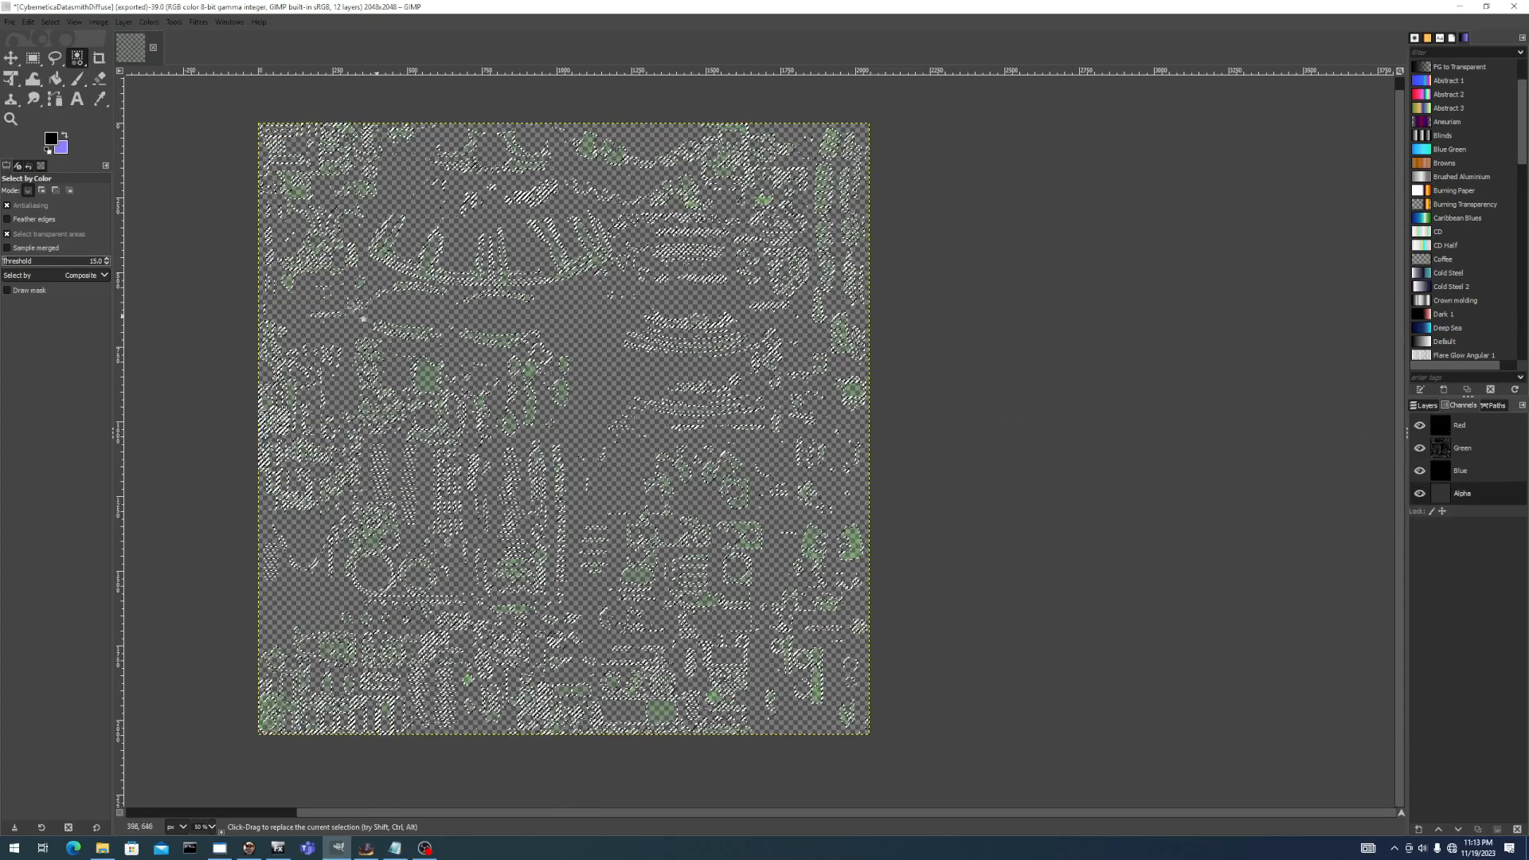
left_click(99, 78)
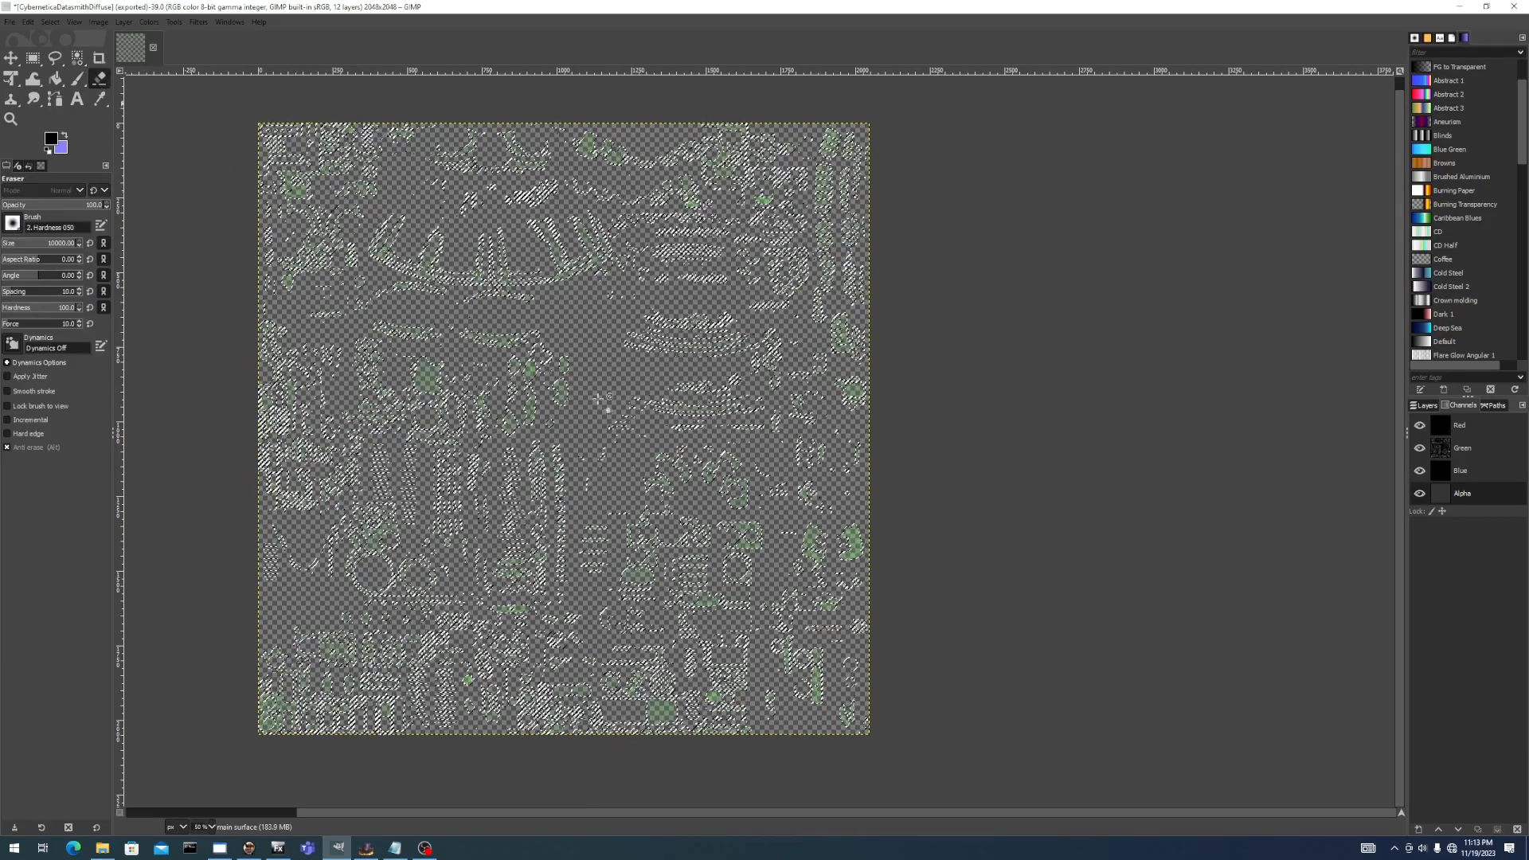
scroll(503, 395, "up", 1)
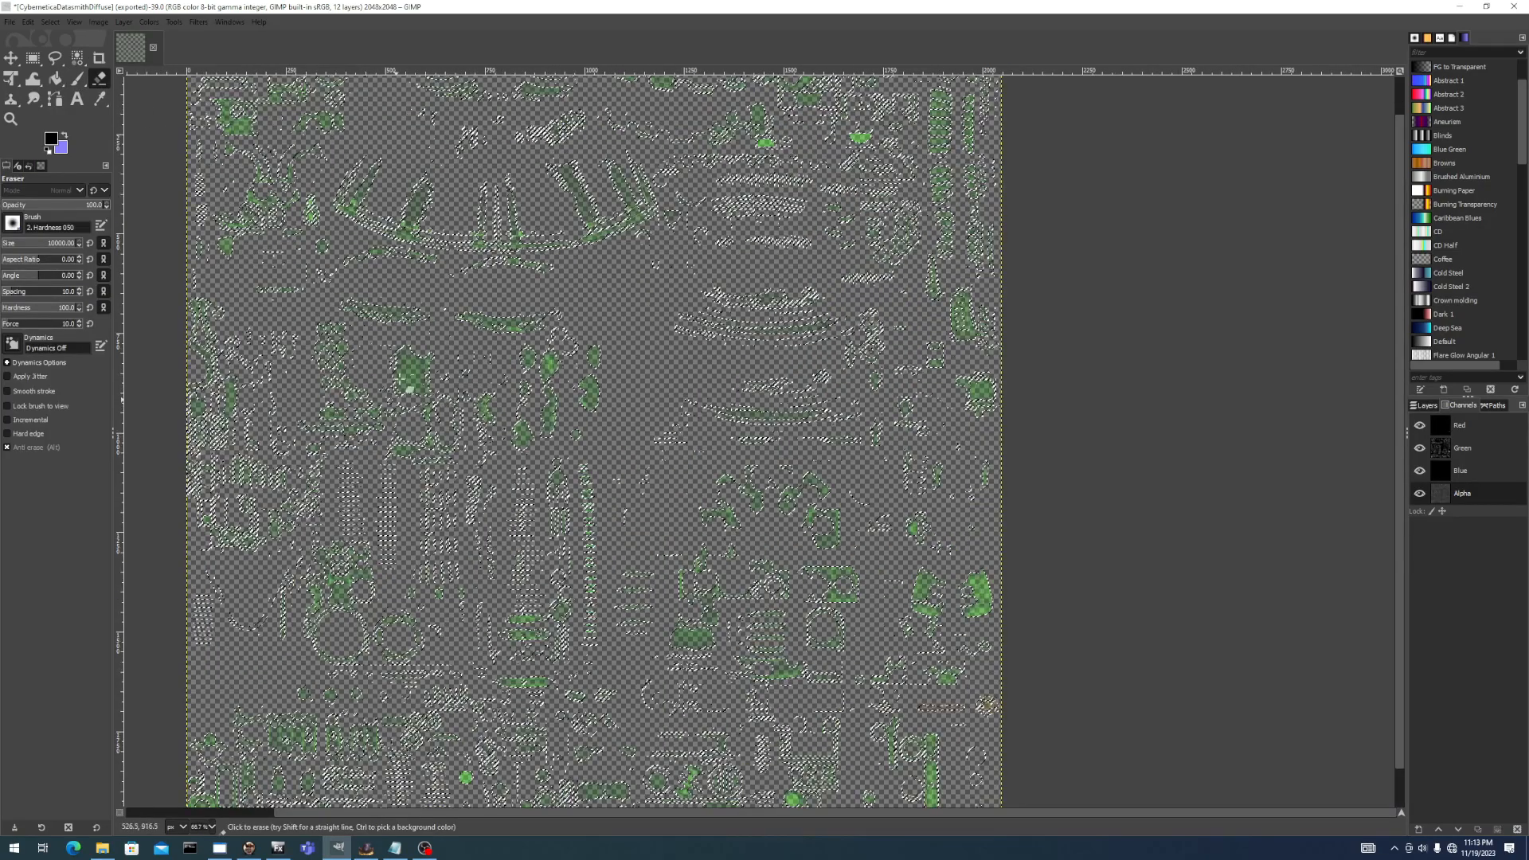
scroll(446, 396, "up", 1)
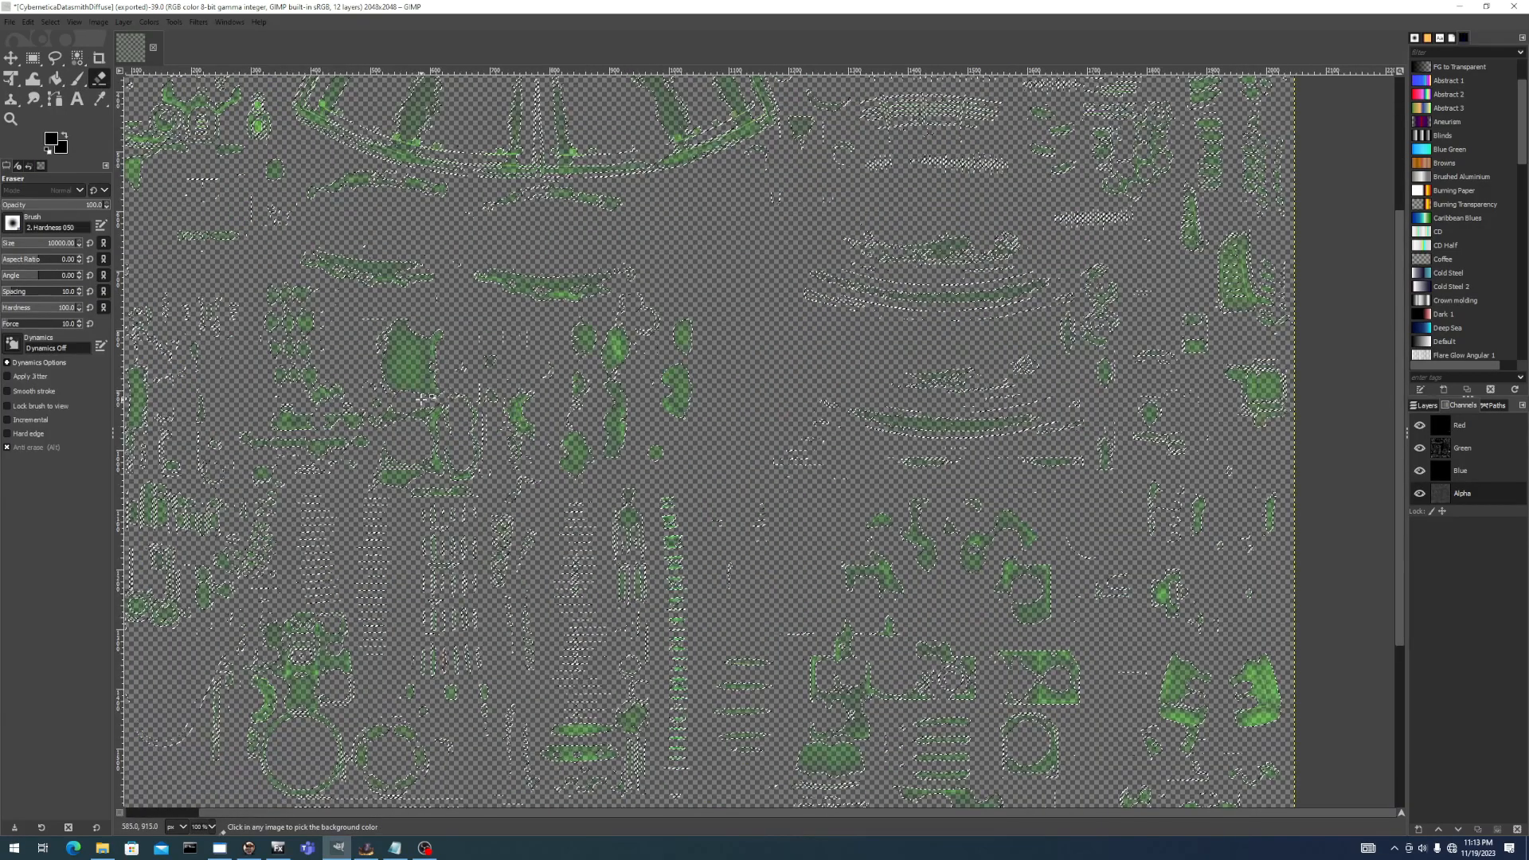
scroll(434, 396, "down", 1)
scroll(516, 395, "down", 1)
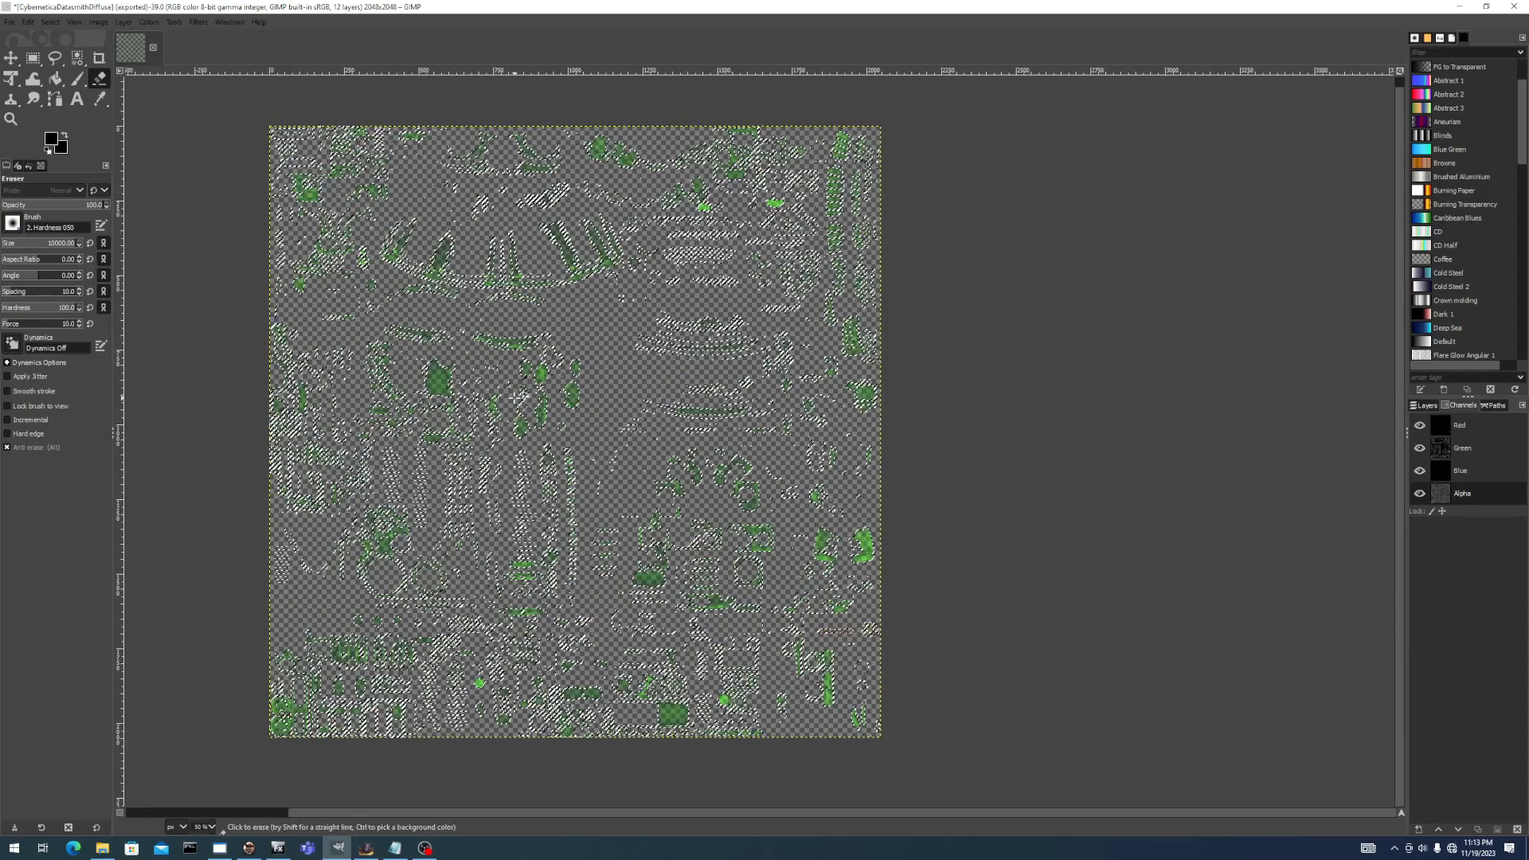
Export the texture as CyberneticaDatasmithDirt.dds with BC3 / DXT5 compression, saving the selected layer with generated mipmaps.
key("ctrl+shift+e")
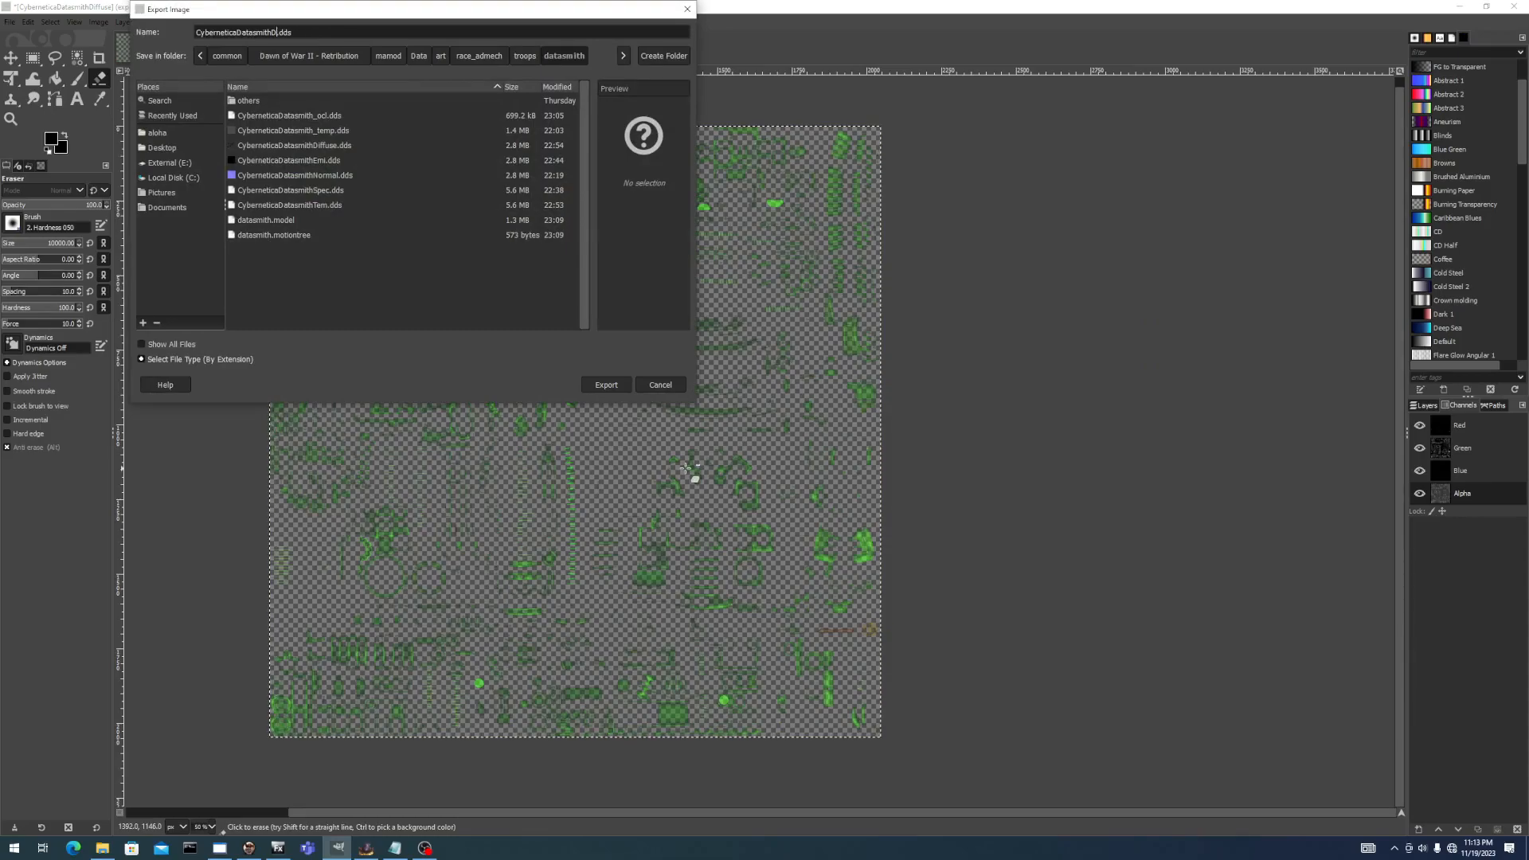
key("Return")
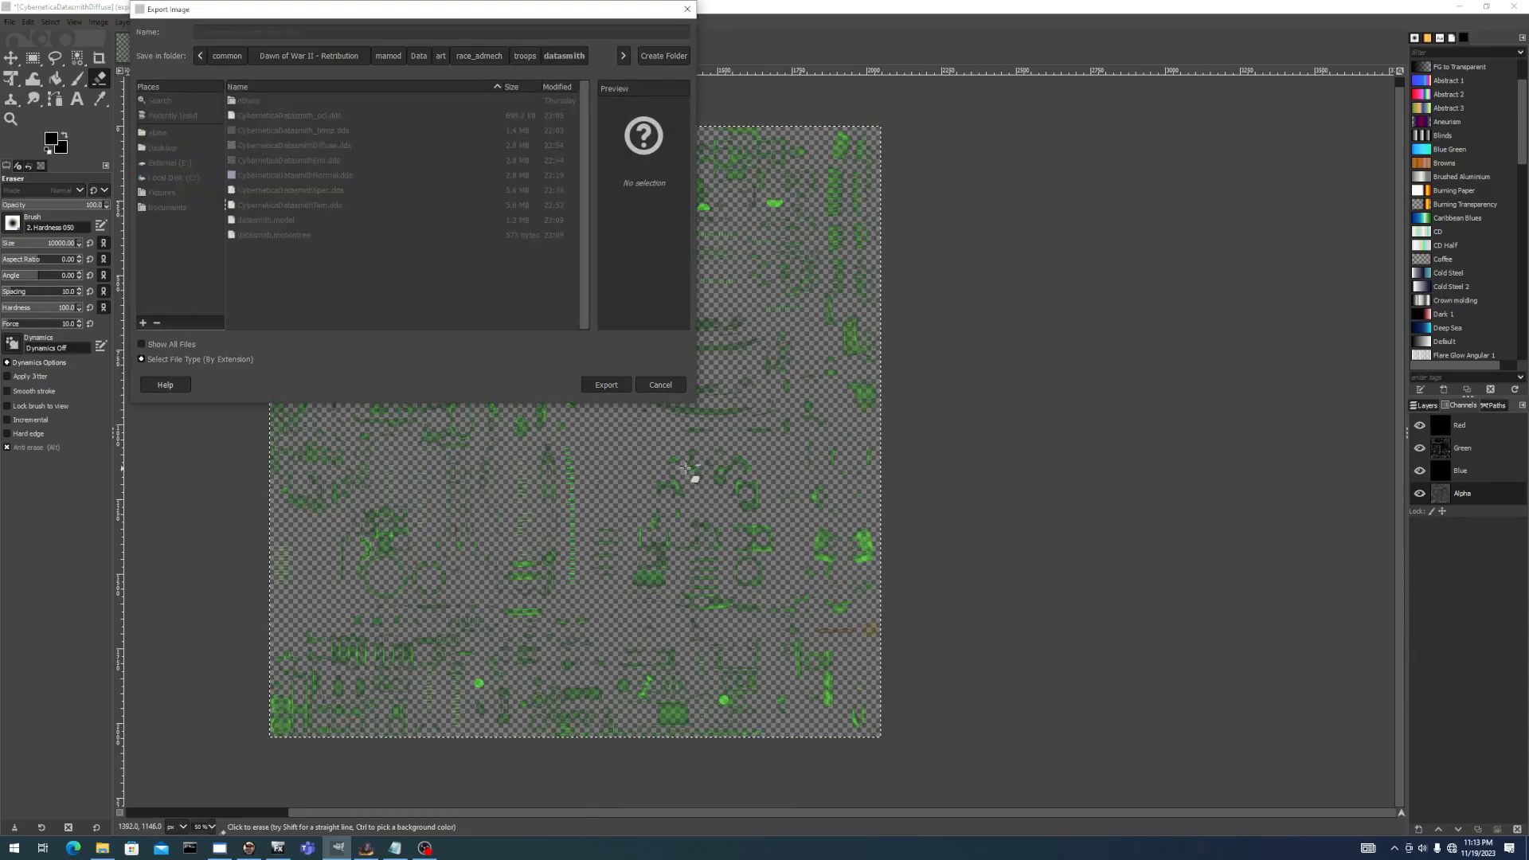
left_click(274, 186)
left_click(270, 249)
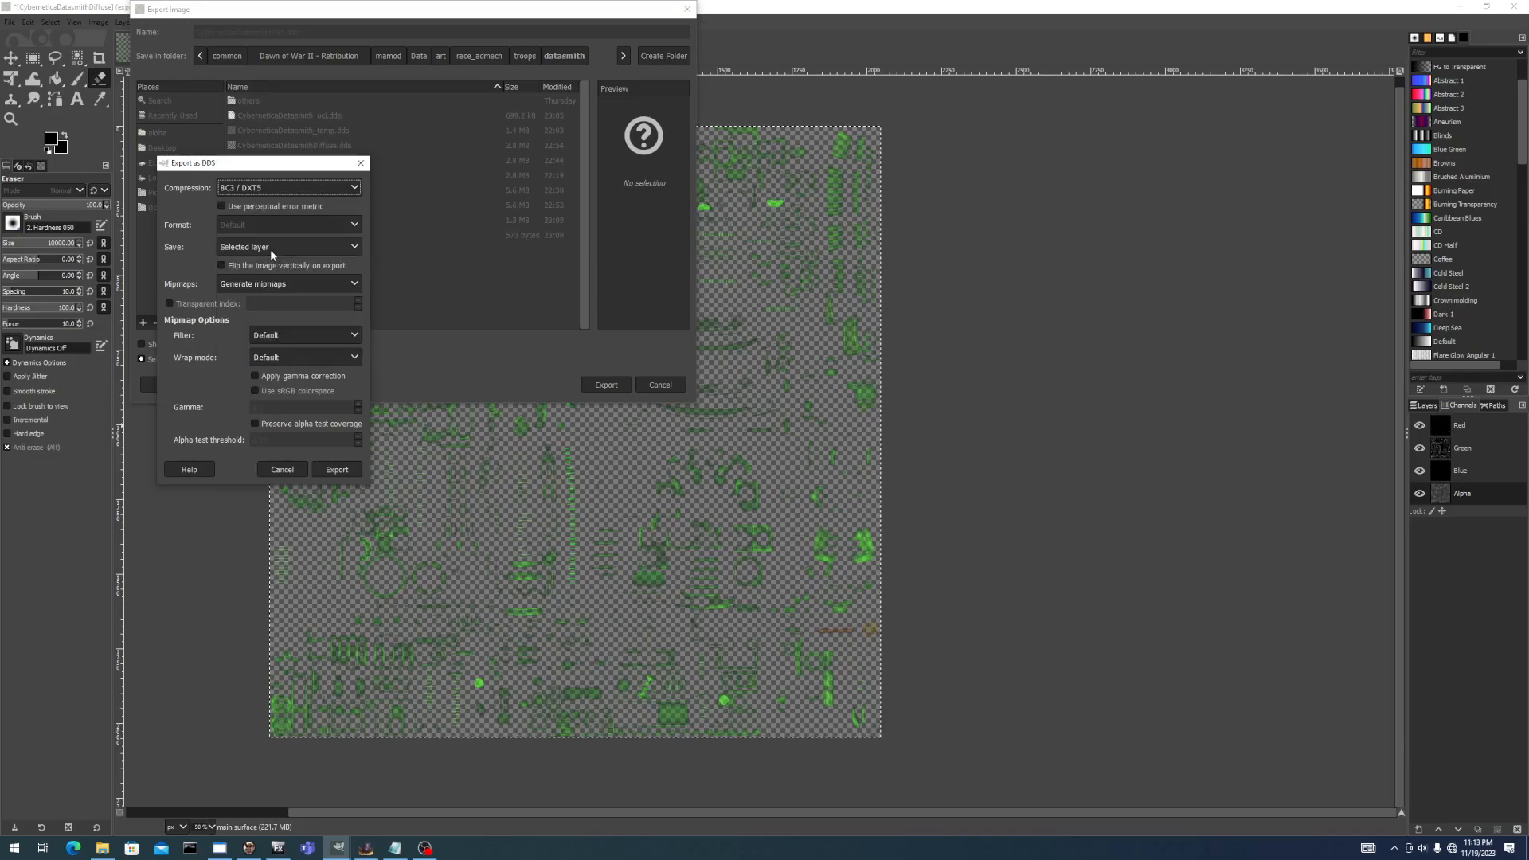
left_click(338, 470)
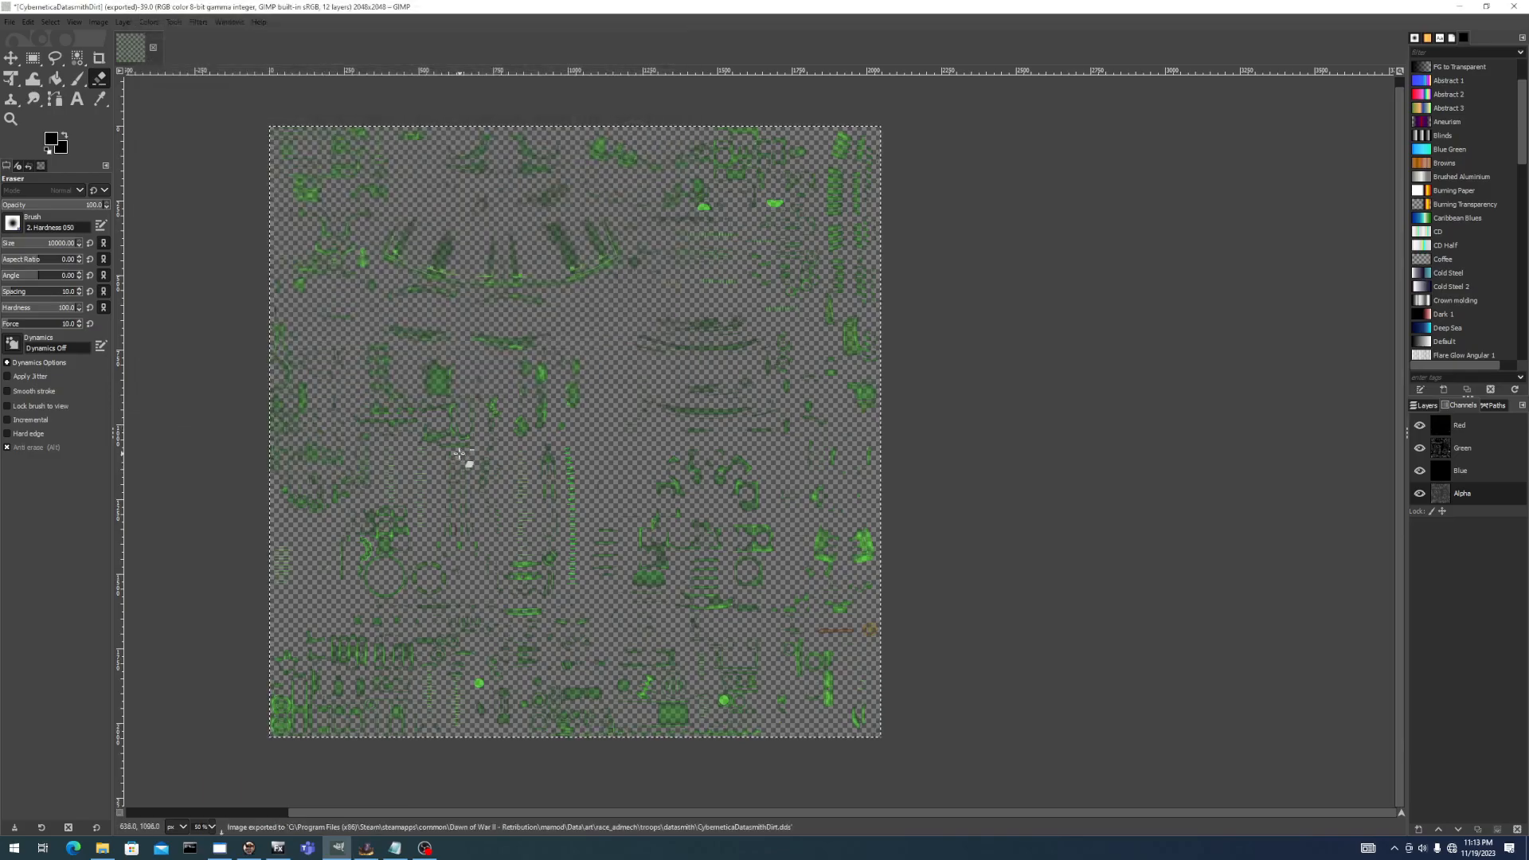
Switch to Model Editor and assign CyberneticaDatasmithDirt.dds as the datasmith material's dirtTex.
key("alt+Tab")
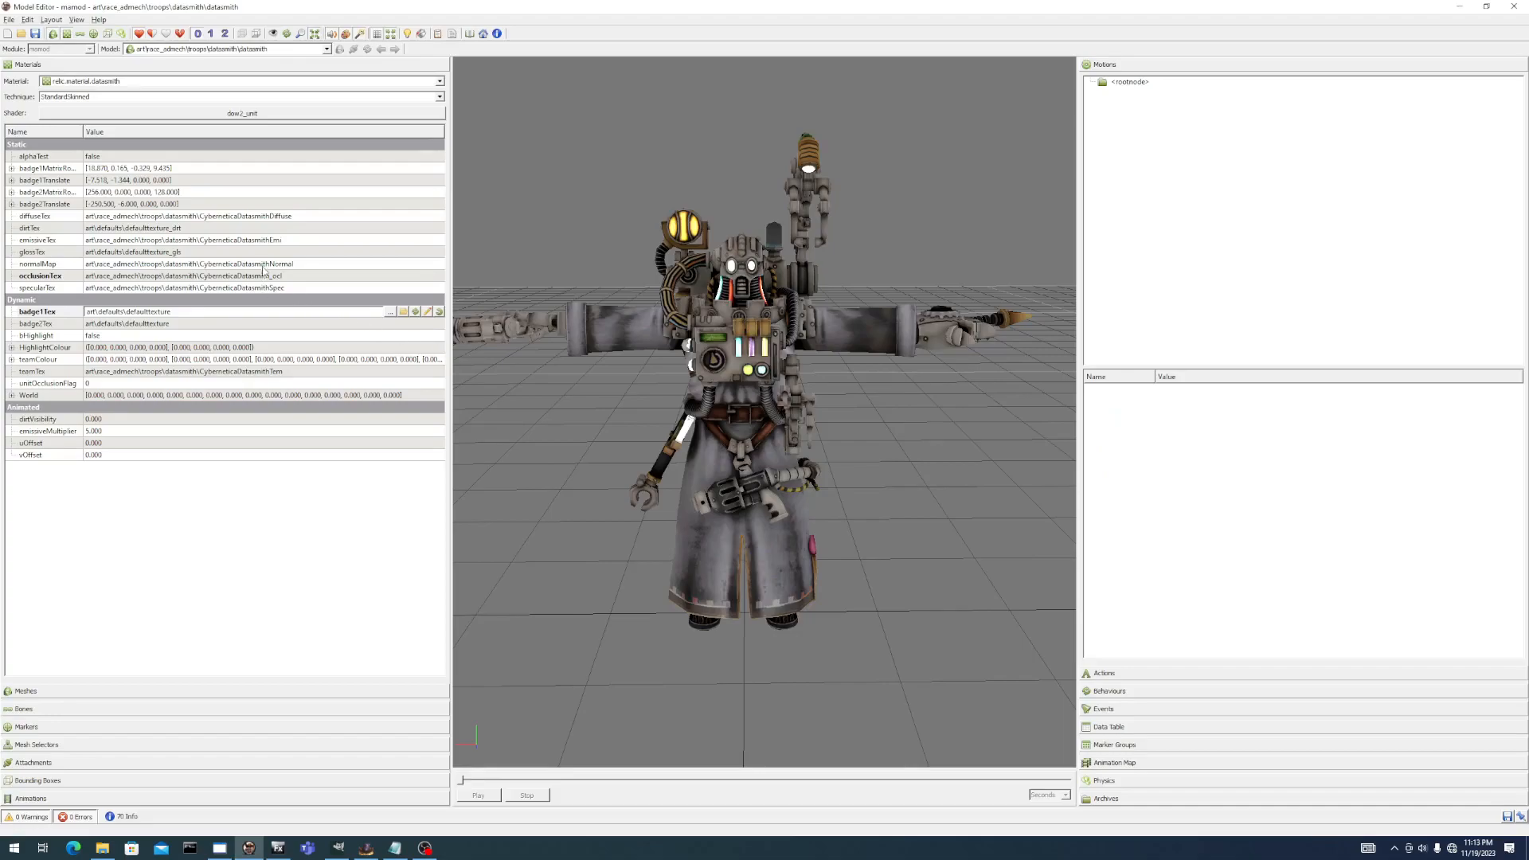
left_click(264, 267)
left_click(280, 228)
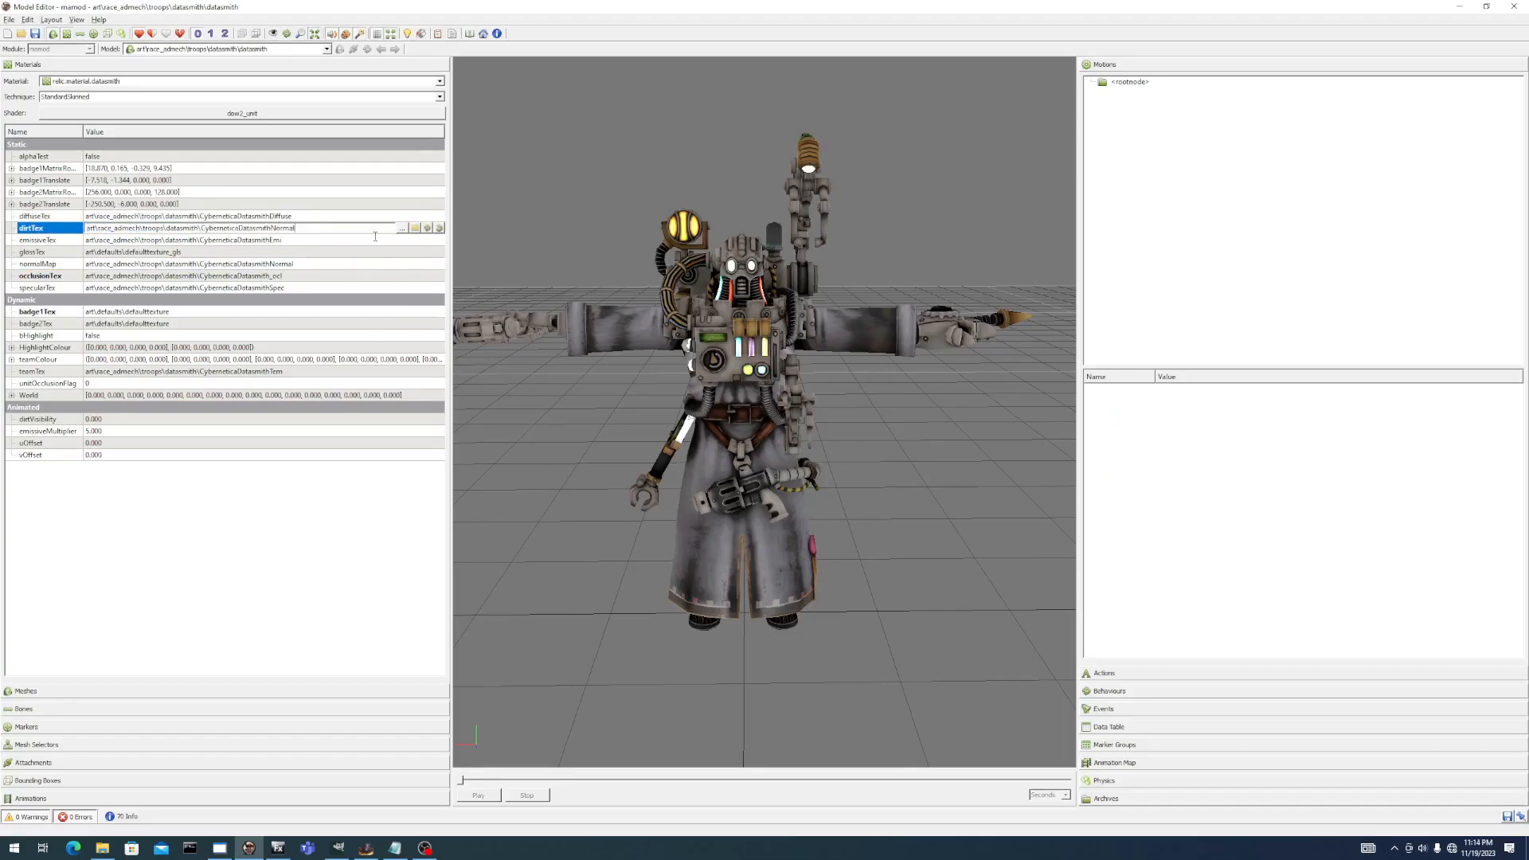
left_click(402, 228)
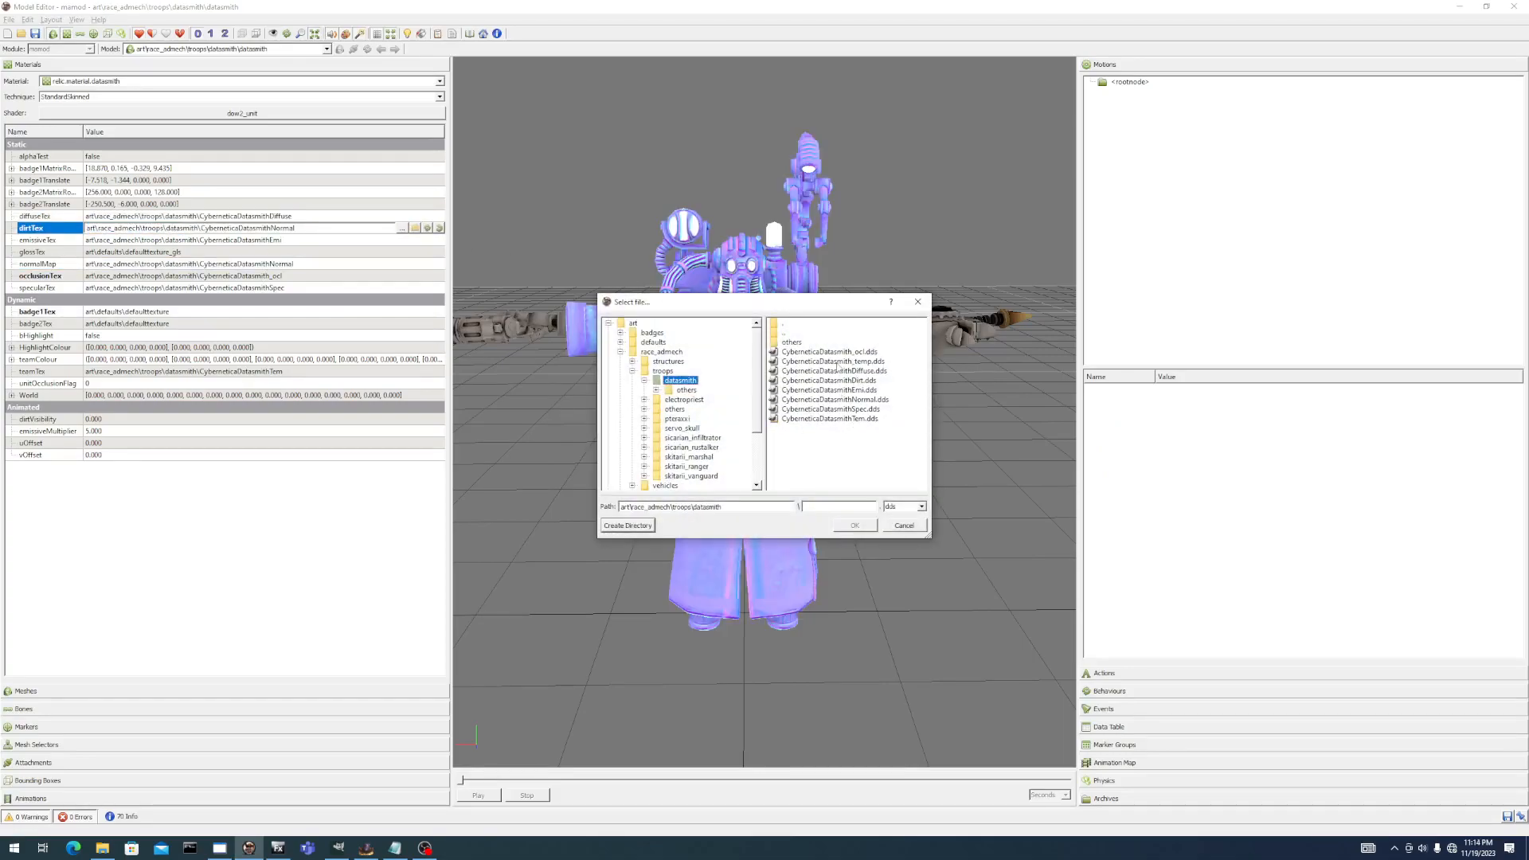
double_click(847, 384)
Examine how the dirt texture colours the model's head, torso, mechanical arms and robe from several angles.
left_click_drag(685, 350, 768, 391)
scroll(834, 395, "up", 2)
scroll(739, 354, "down", 1)
scroll(769, 394, "up", 3)
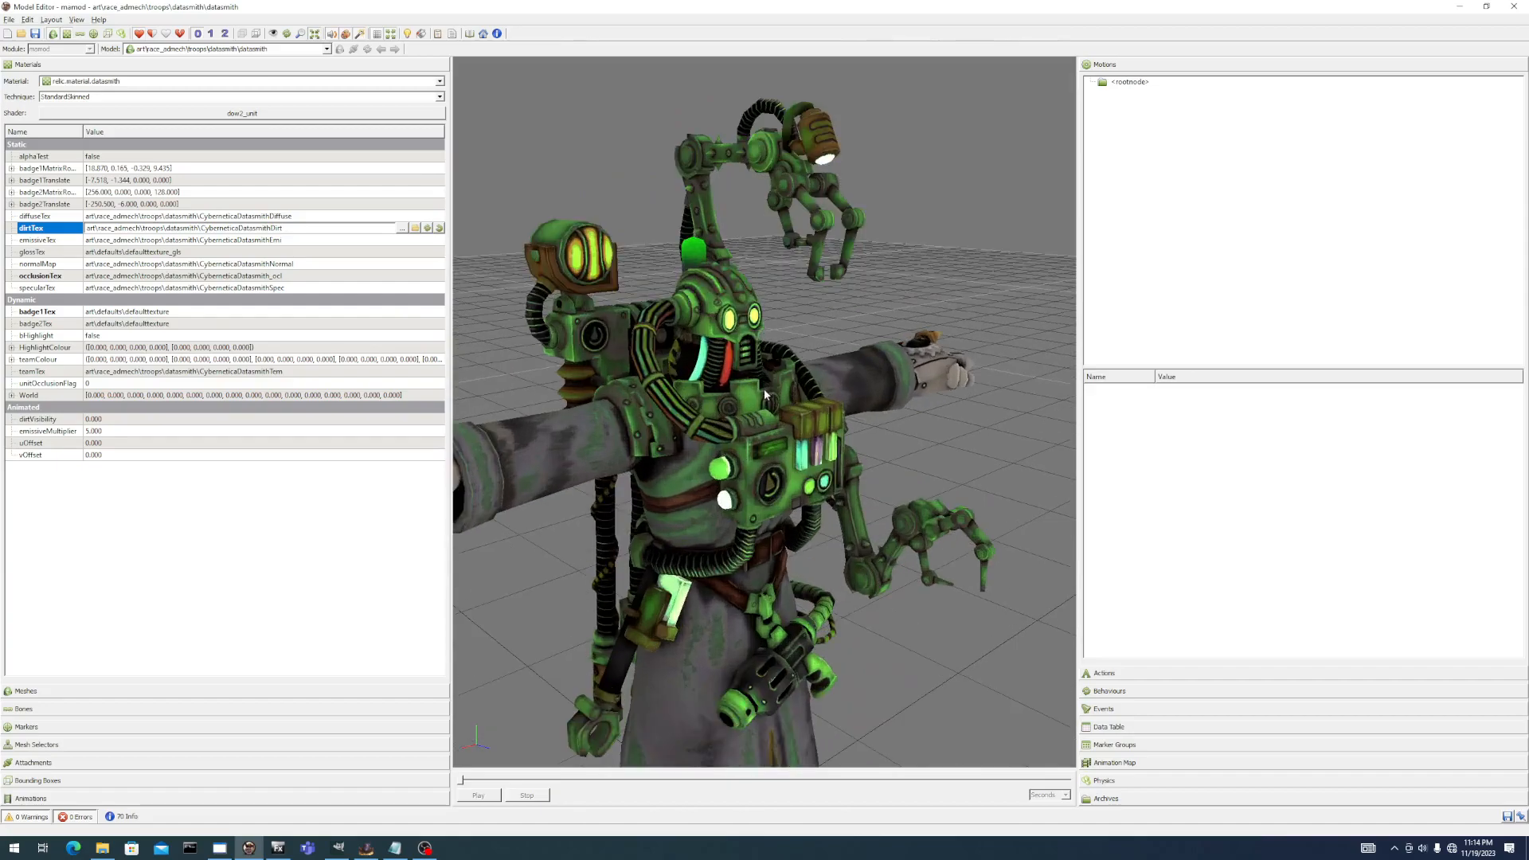
left_click_drag(828, 348, 733, 377)
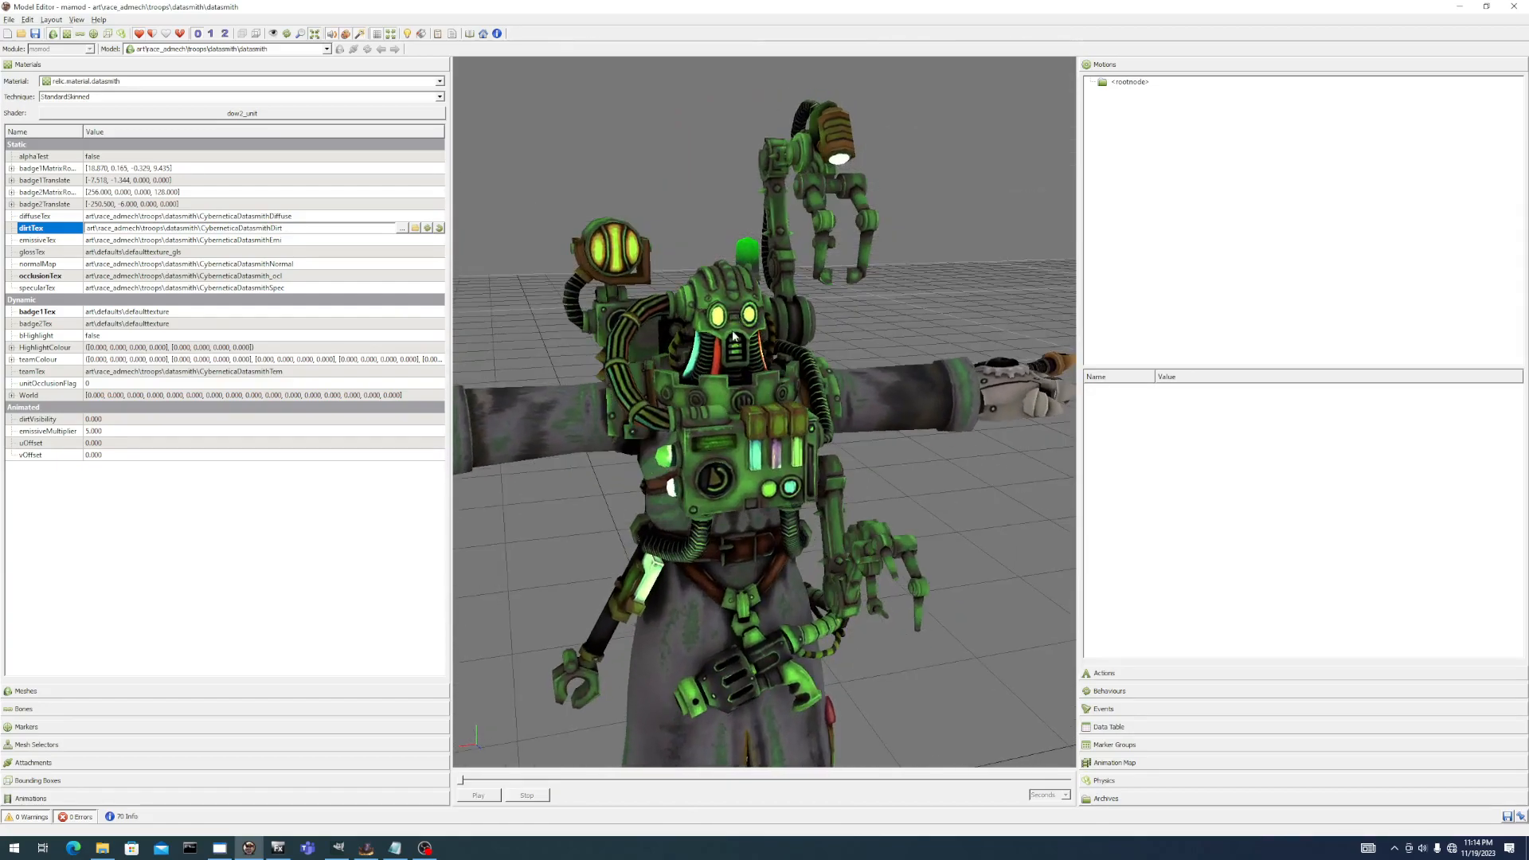
left_click_drag(735, 321, 590, 305)
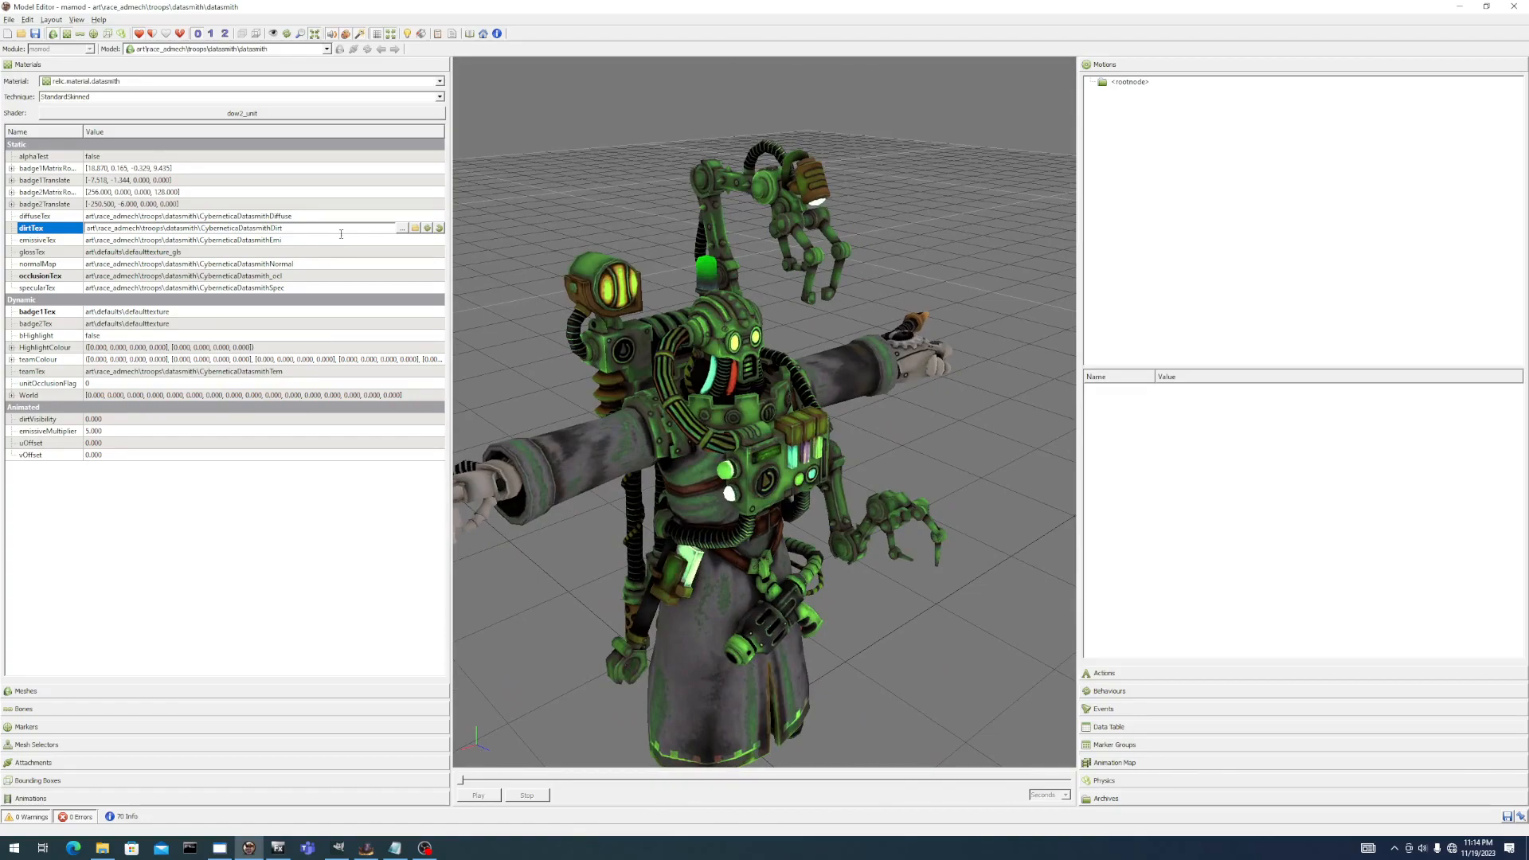
Switch to GIMP, erase the whole texture slightly with anti-erase off, and re-export it as a BC3 / DXT5 DDS.
key("alt+Tab")
left_click(789, 264)
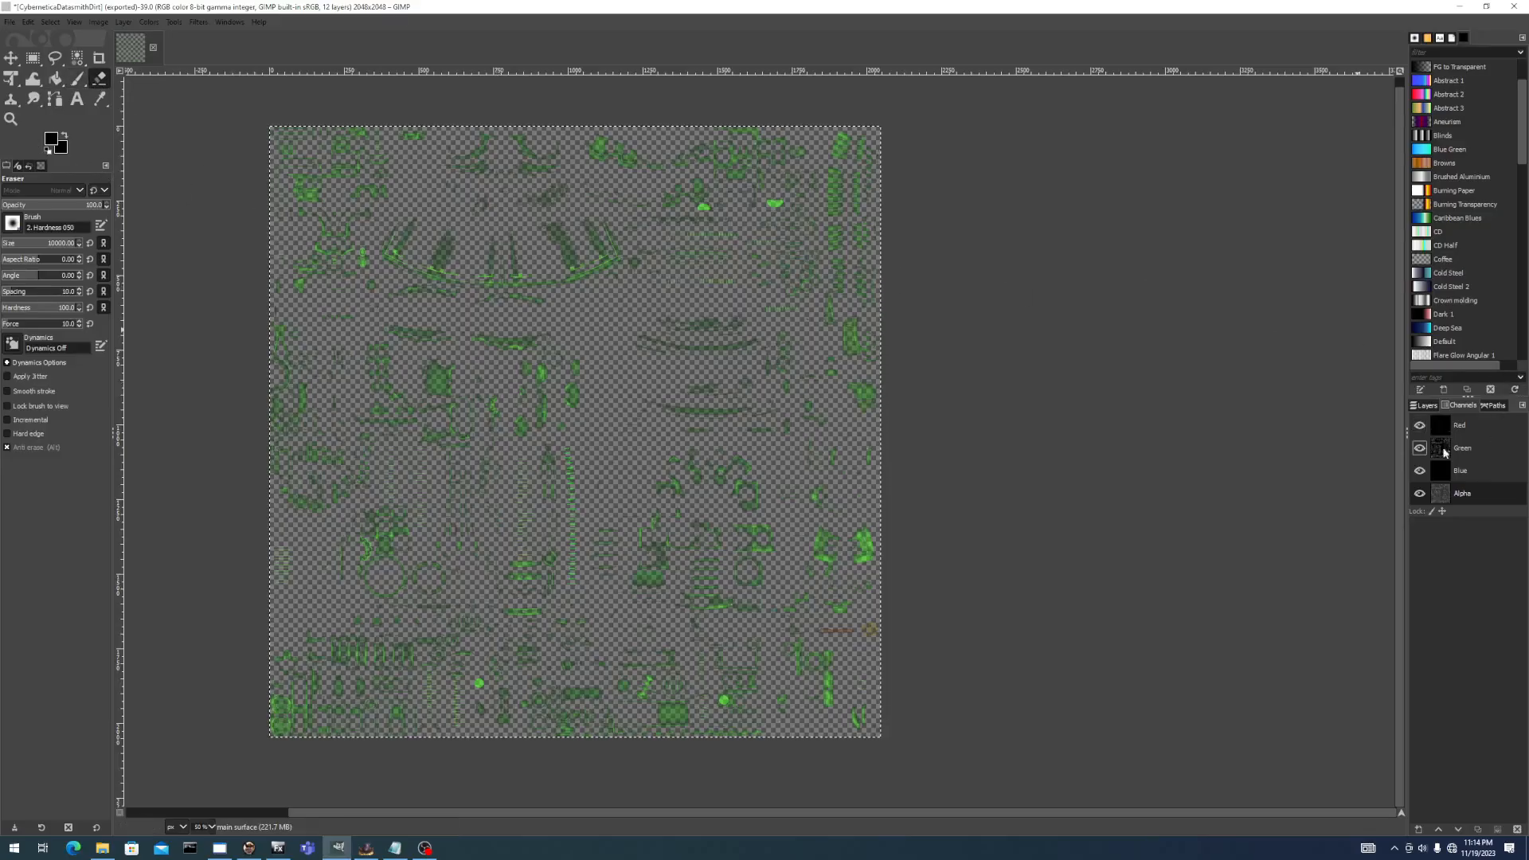
left_click(586, 376)
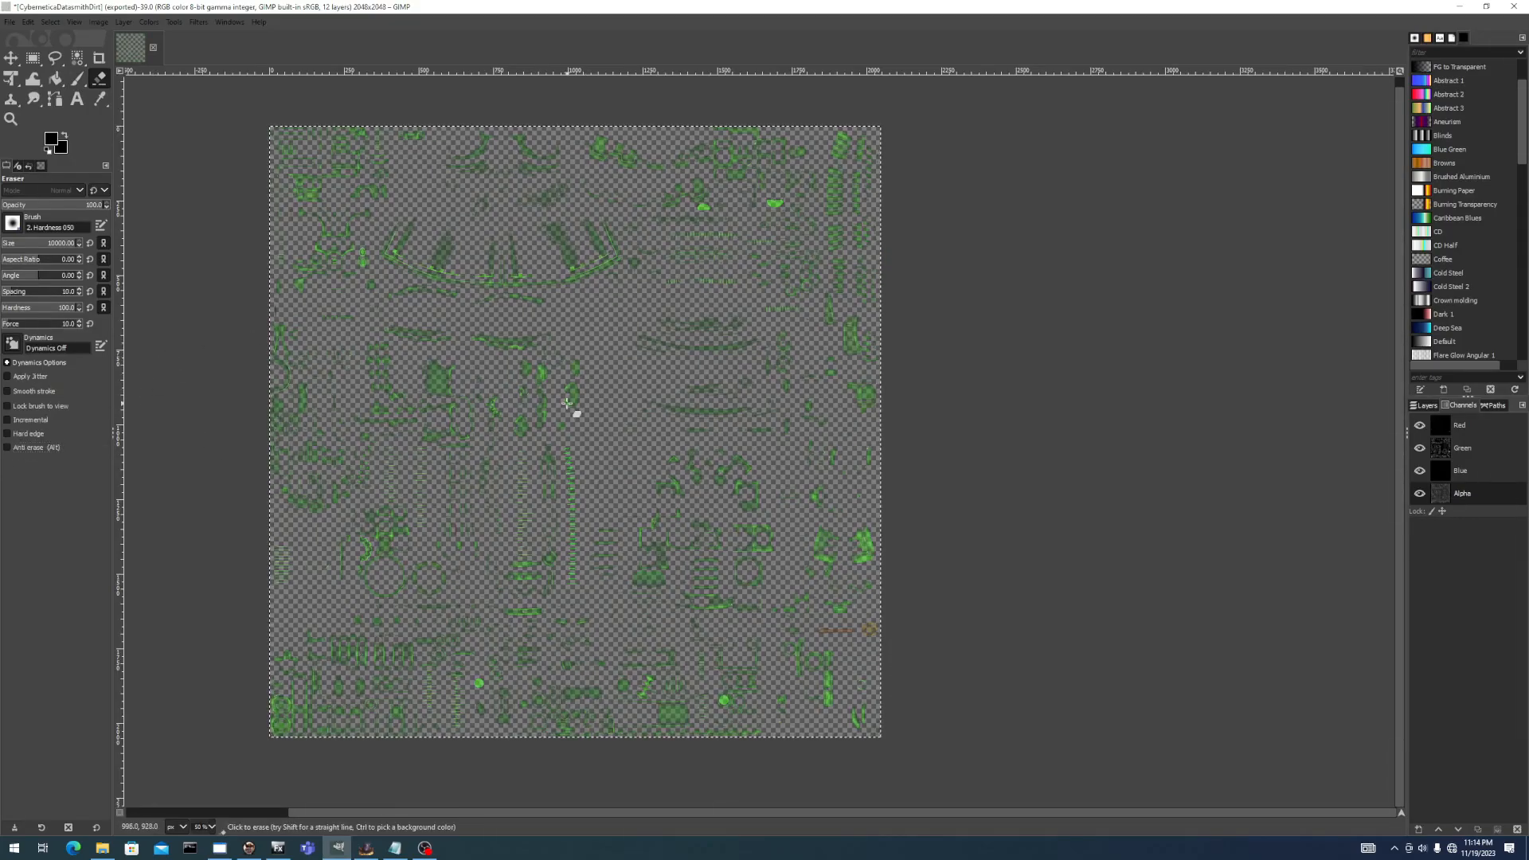
key("ctrl+shift+e")
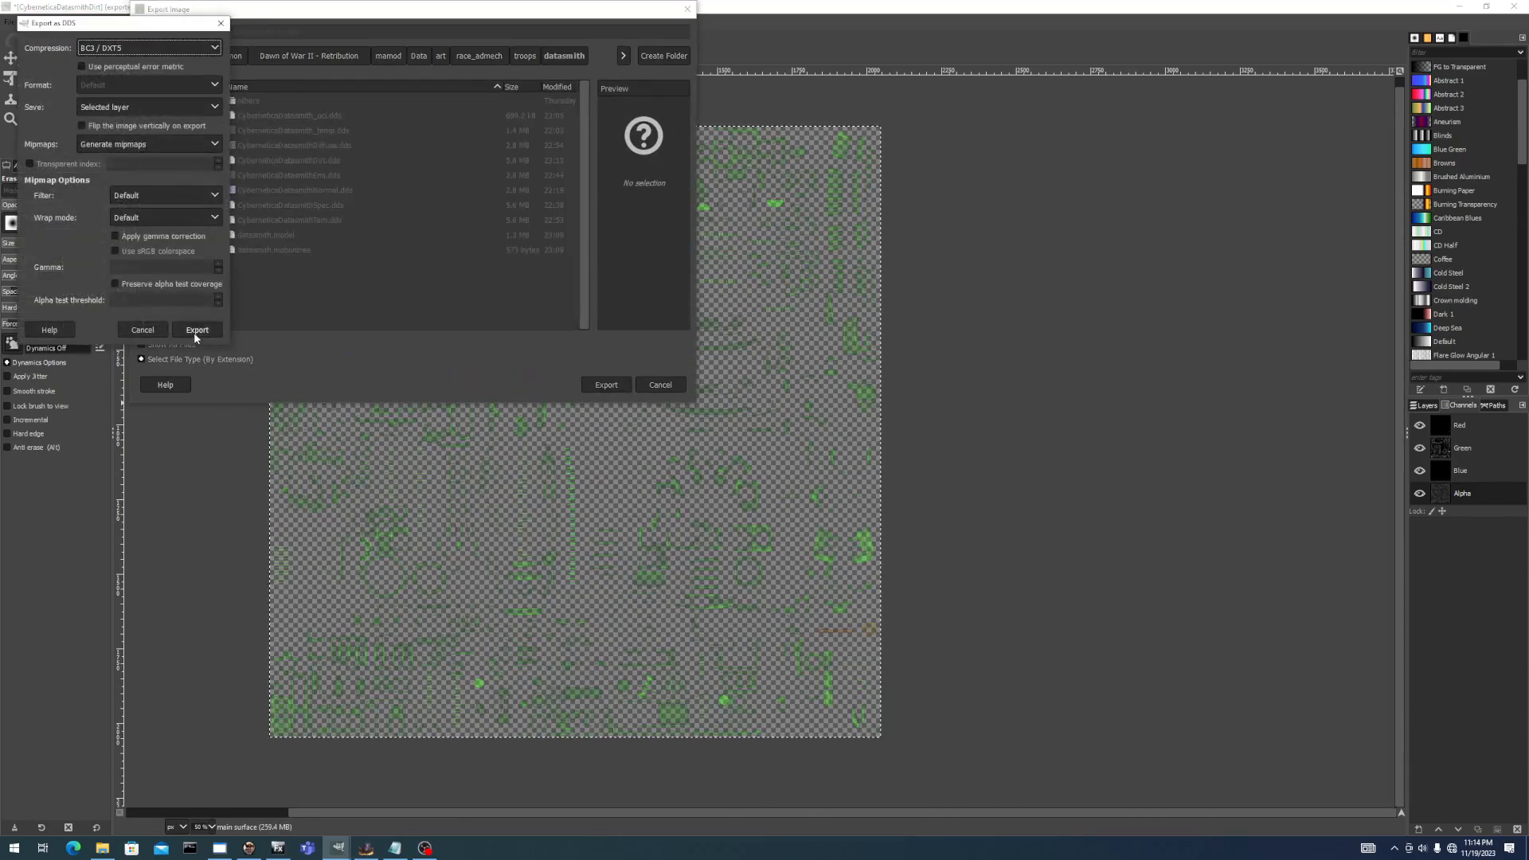
left_click(194, 332)
Check the re-exported dirt texture on the model in Model Editor and return to GIMP.
key("alt+Tab")
left_click_drag(844, 458, 791, 433)
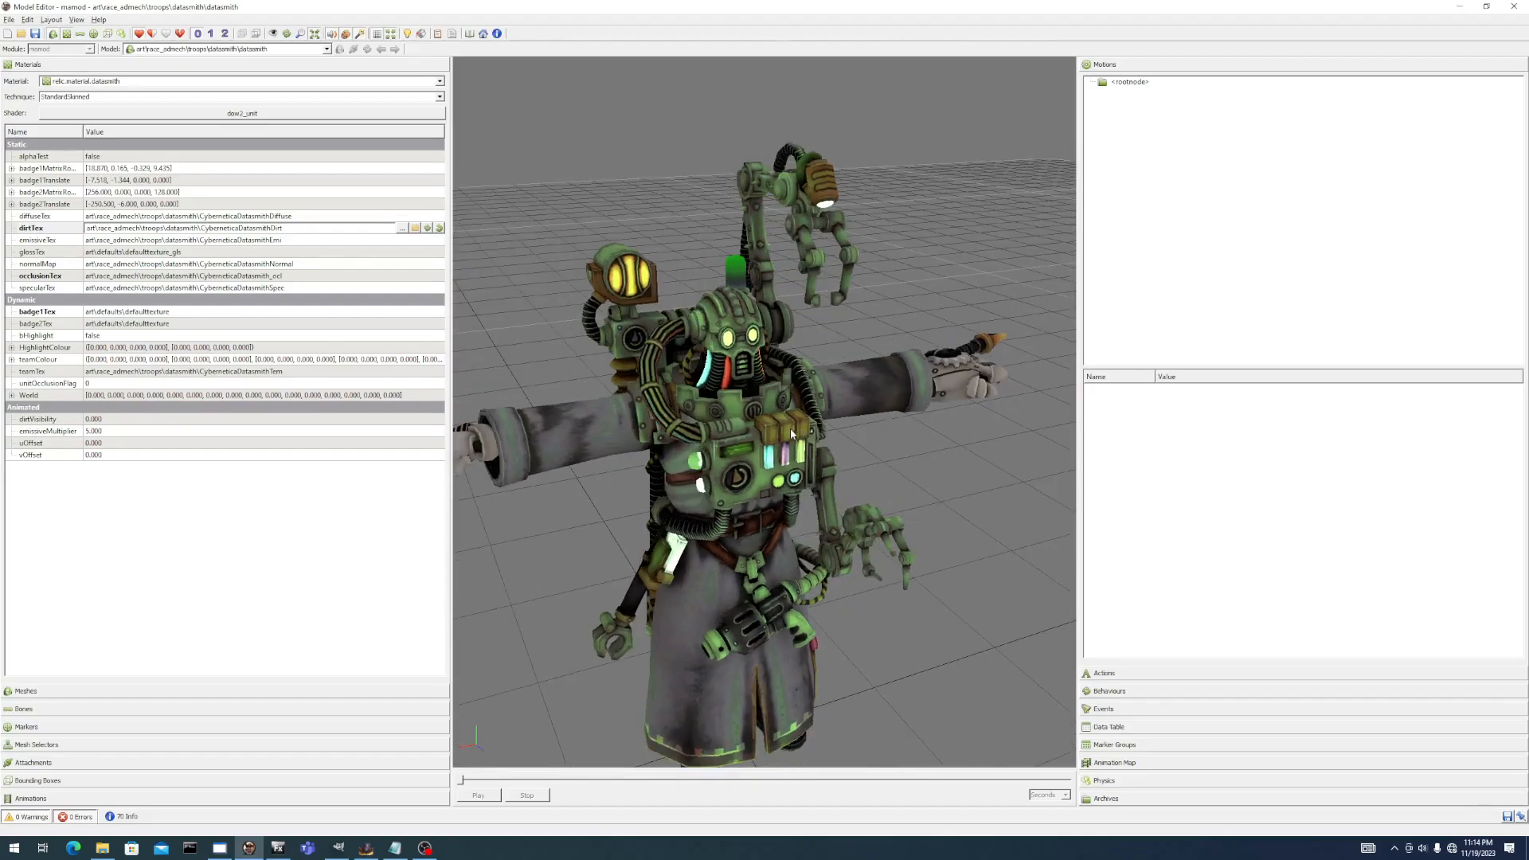
key("alt+Tab")
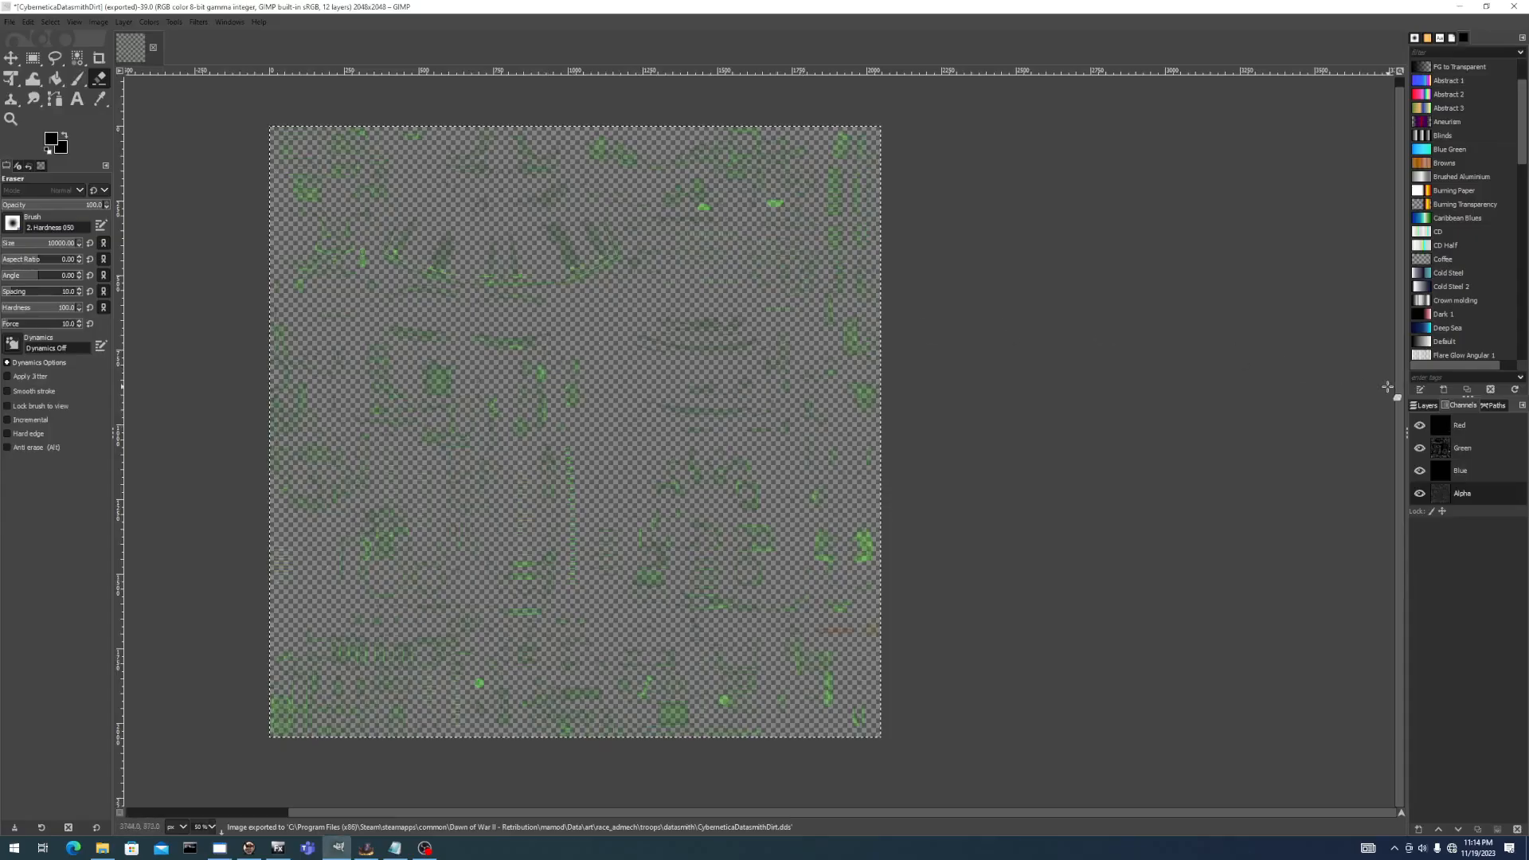
Compare the dirt texture with its alpha channel hidden and shown, and switch to Model Editor.
left_click(1420, 494)
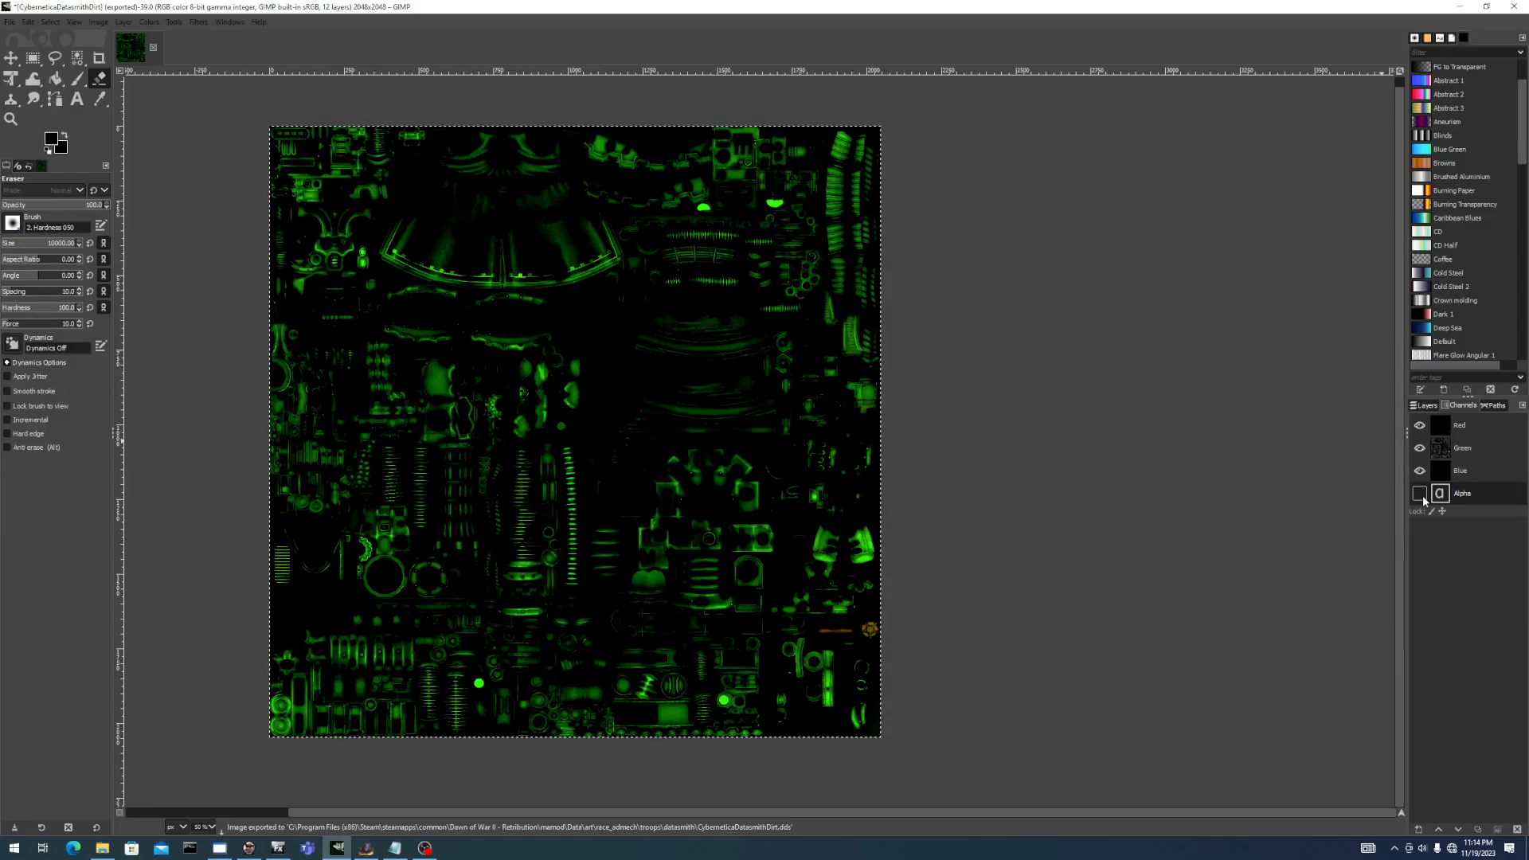
left_click(1420, 494)
key("alt+Tab")
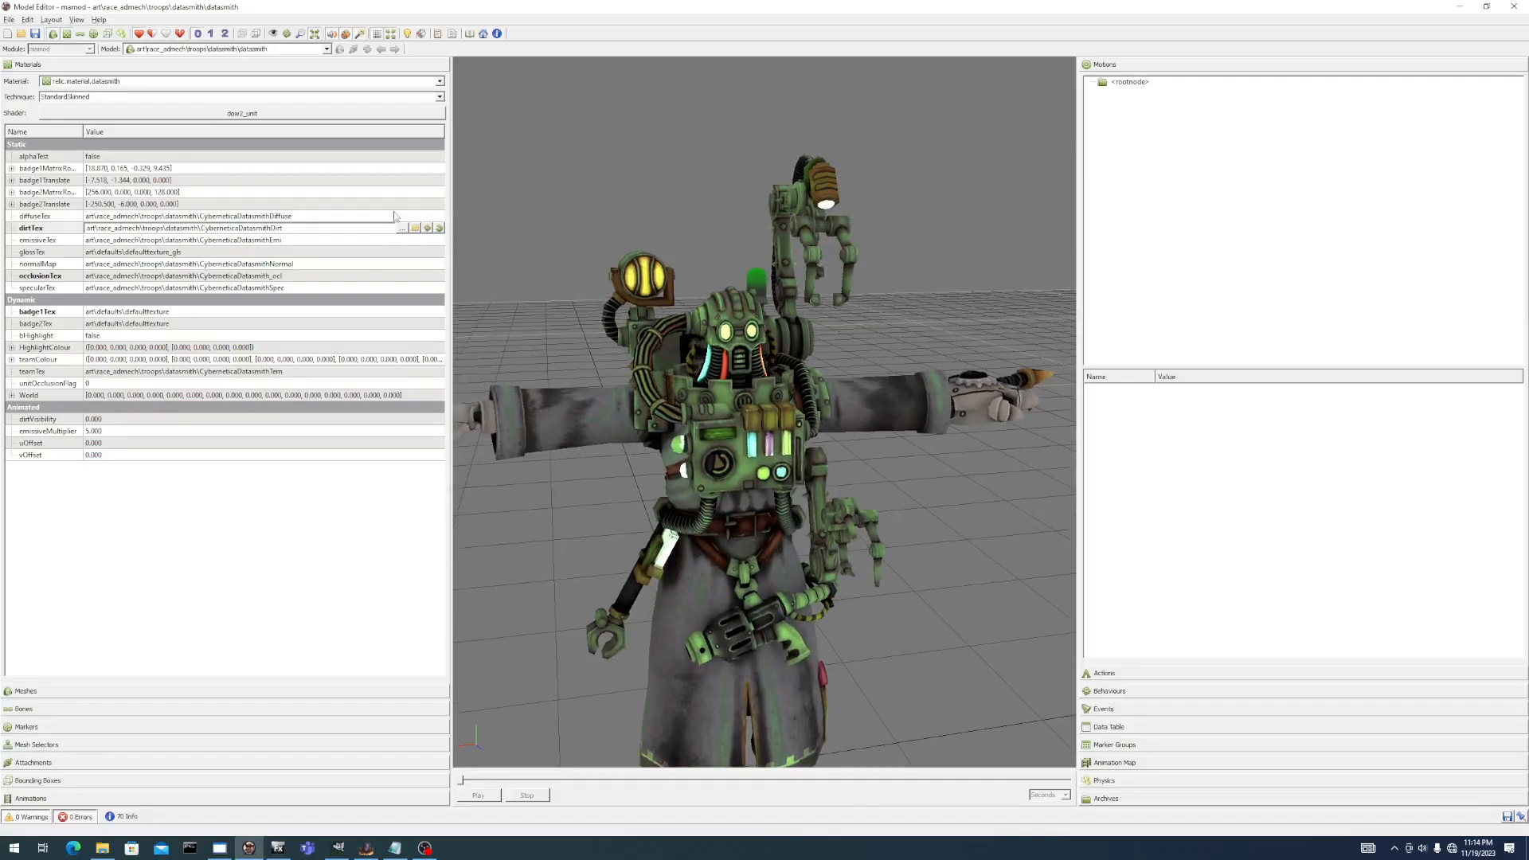
Assign defaulttexture_drt.dds from art\defaults as the material's dirtTex and view the model from another angle.
left_click(402, 229)
key("Escape")
left_click(403, 229)
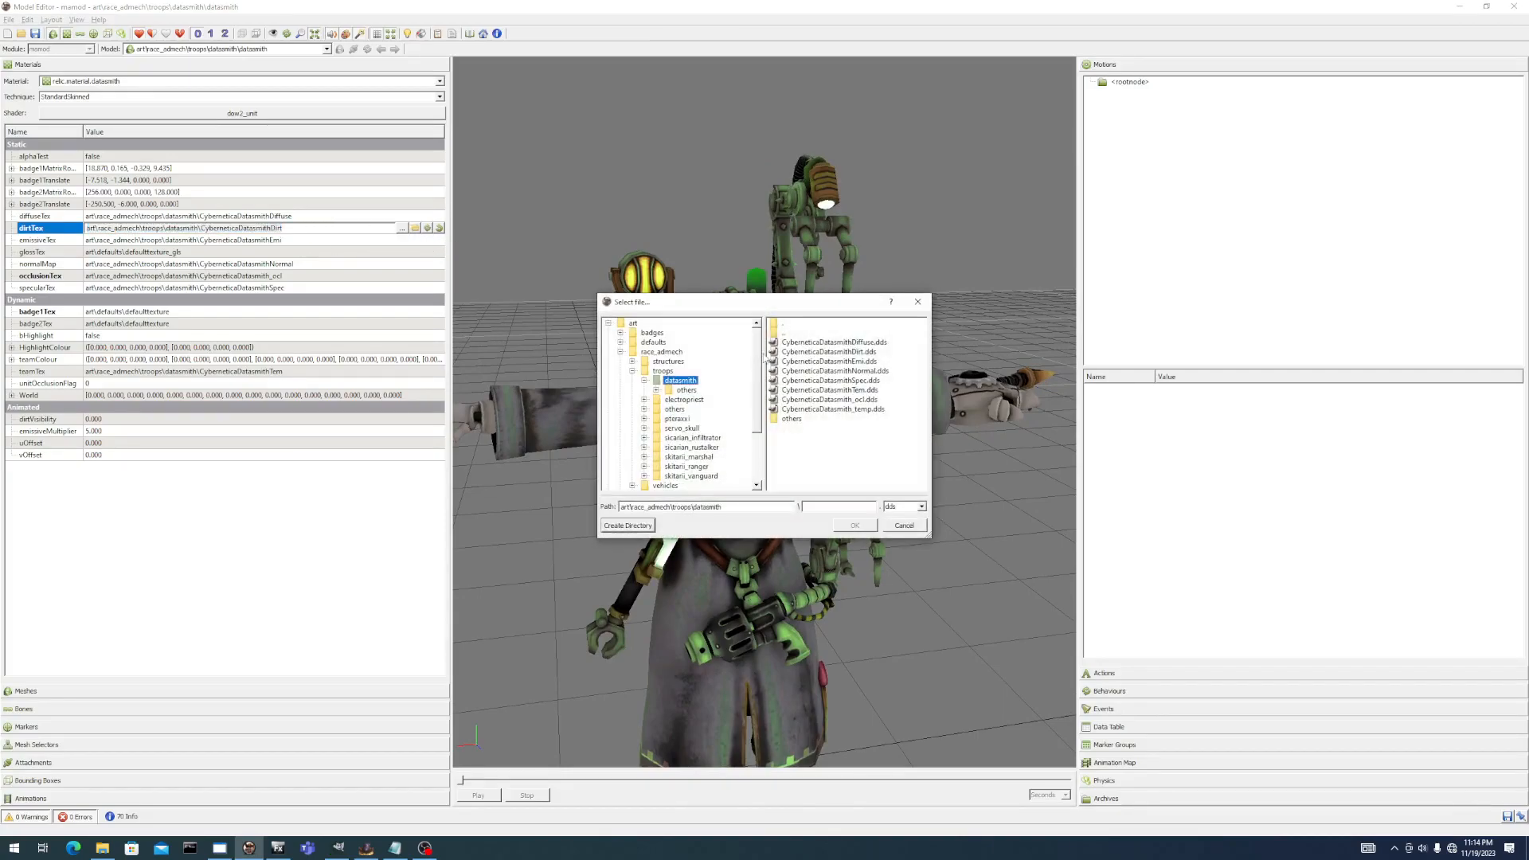
left_click(651, 333)
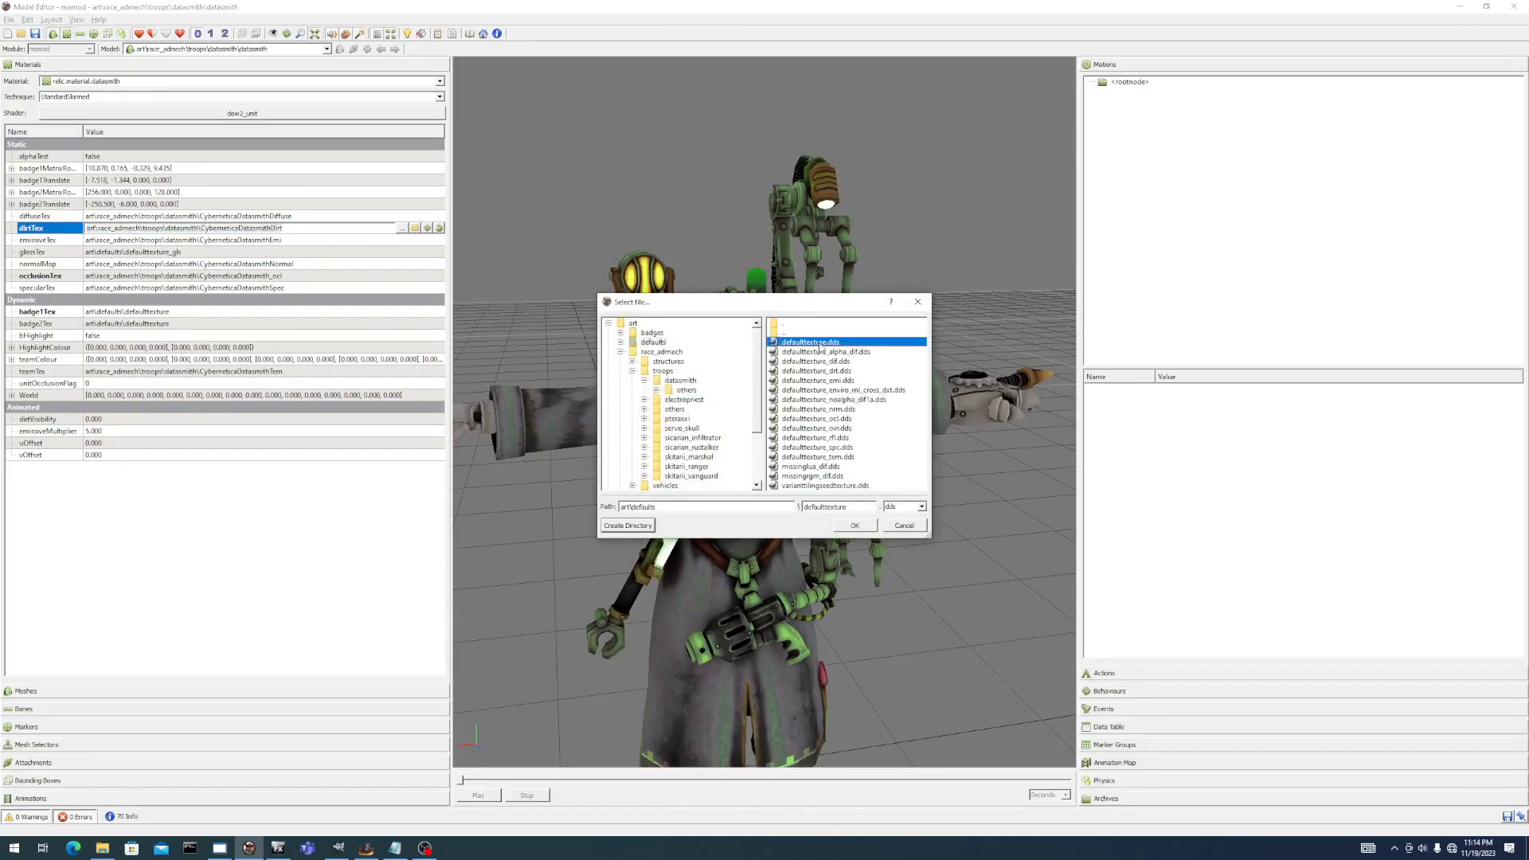
double_click(828, 372)
left_click_drag(828, 372, 692, 388)
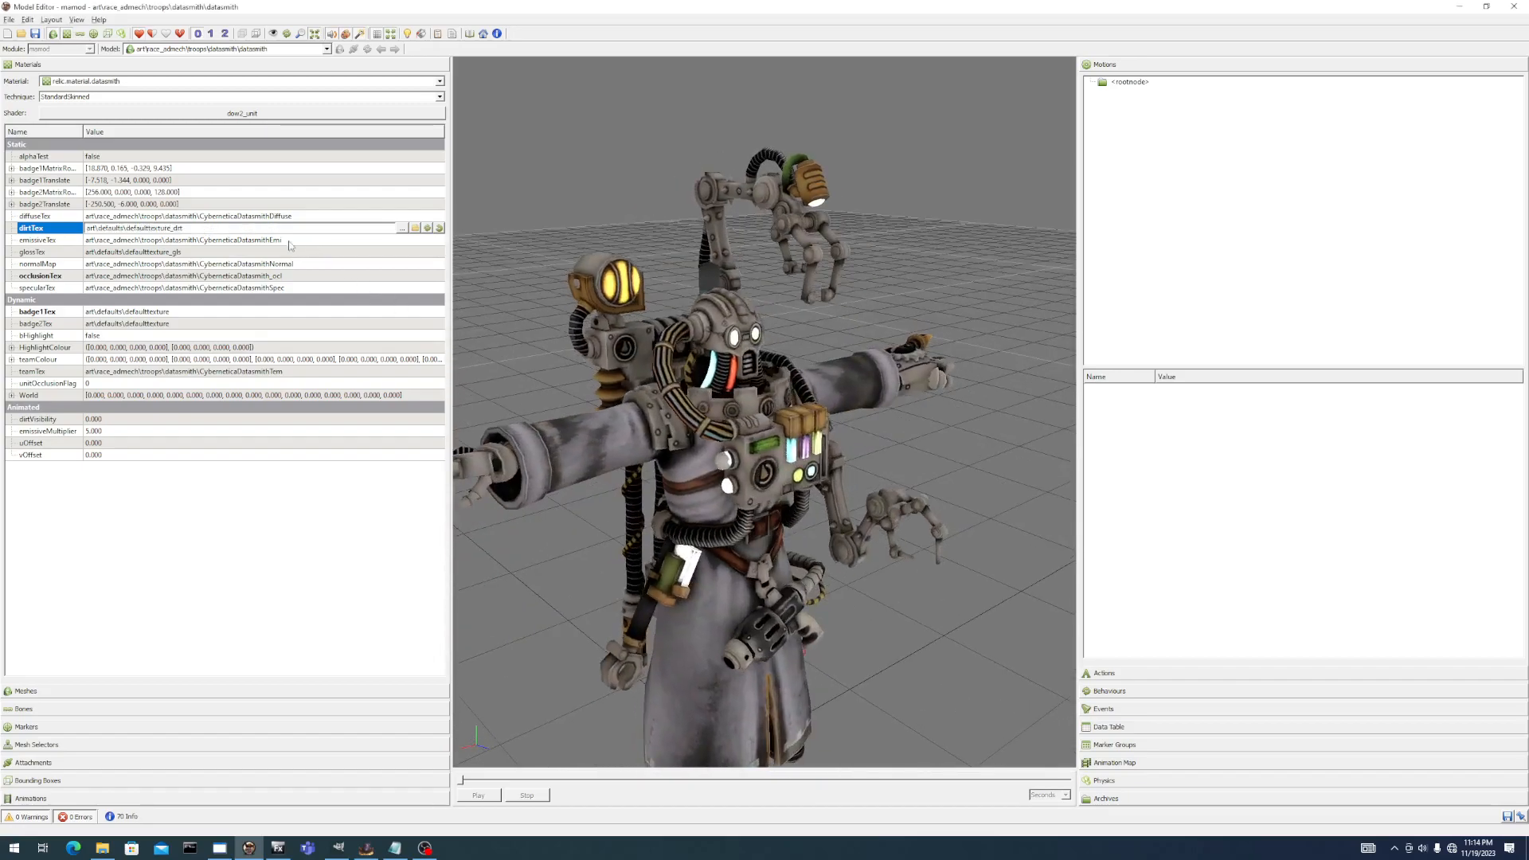
Set dirtTex to art\race_admech\troops\datasmith\CyberneticaDatasmithDirt and open the dirtVisibility value for editing.
key("ctrl+a")
type("art\\race_admech\\troops\\datasmith\\CyberneticaDatasmithDirt")
left_click_drag(861, 335, 856, 367)
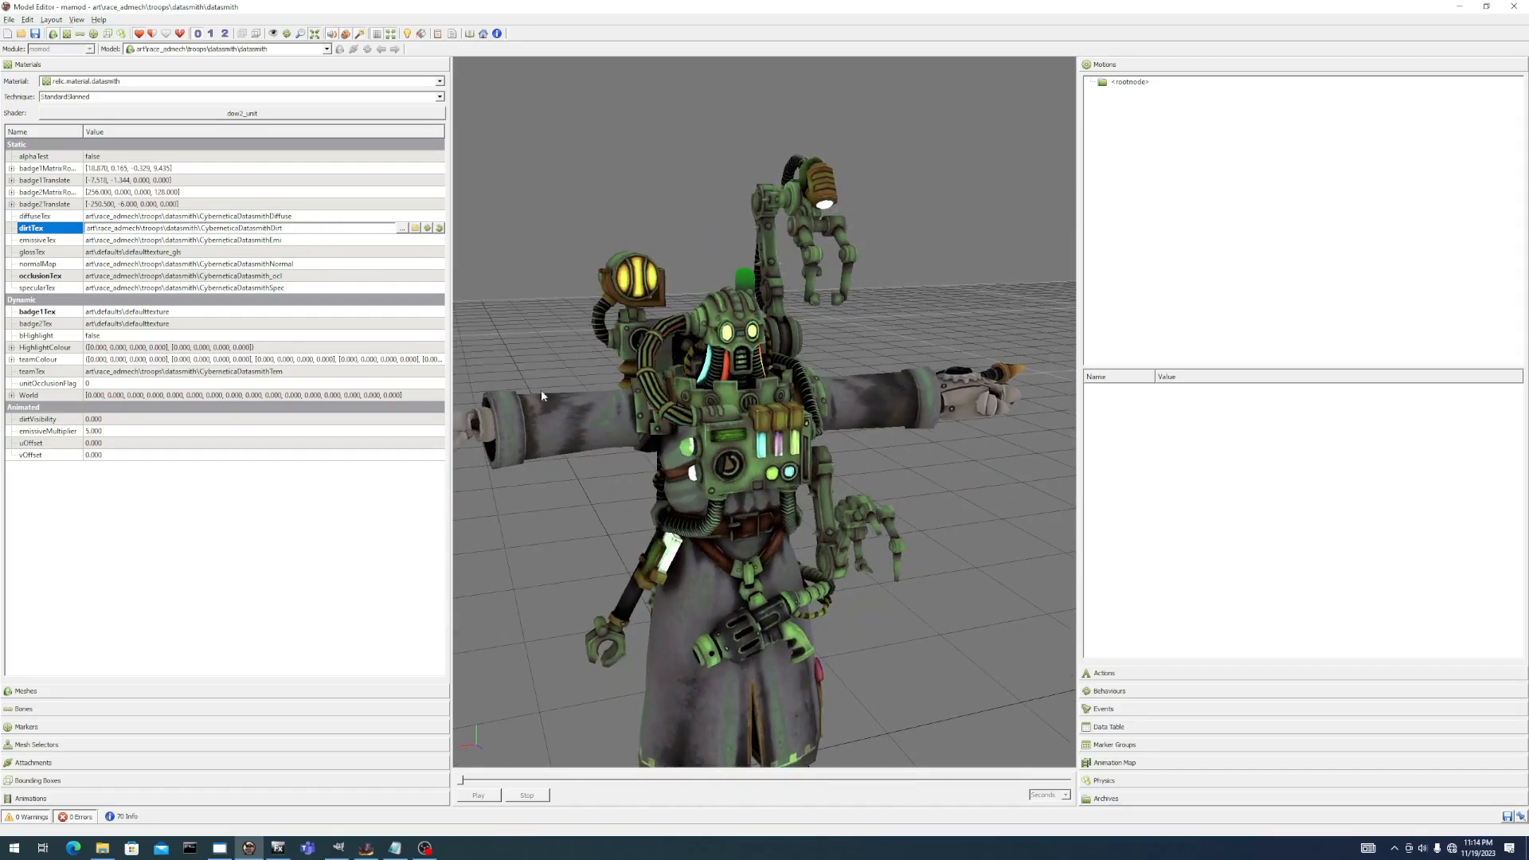
left_click(95, 420)
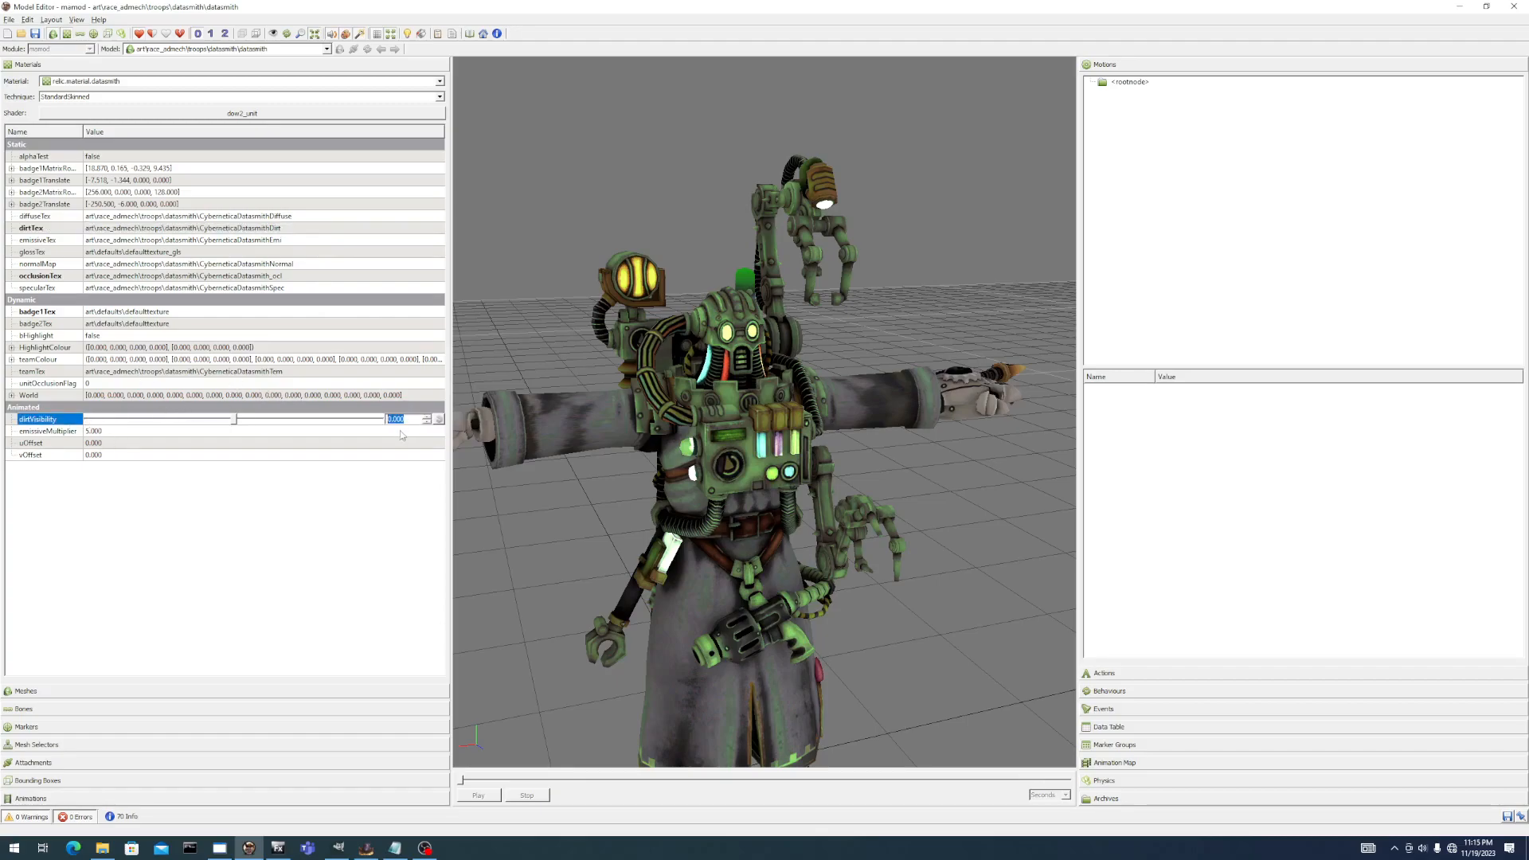
left_click_drag(859, 359, 828, 367)
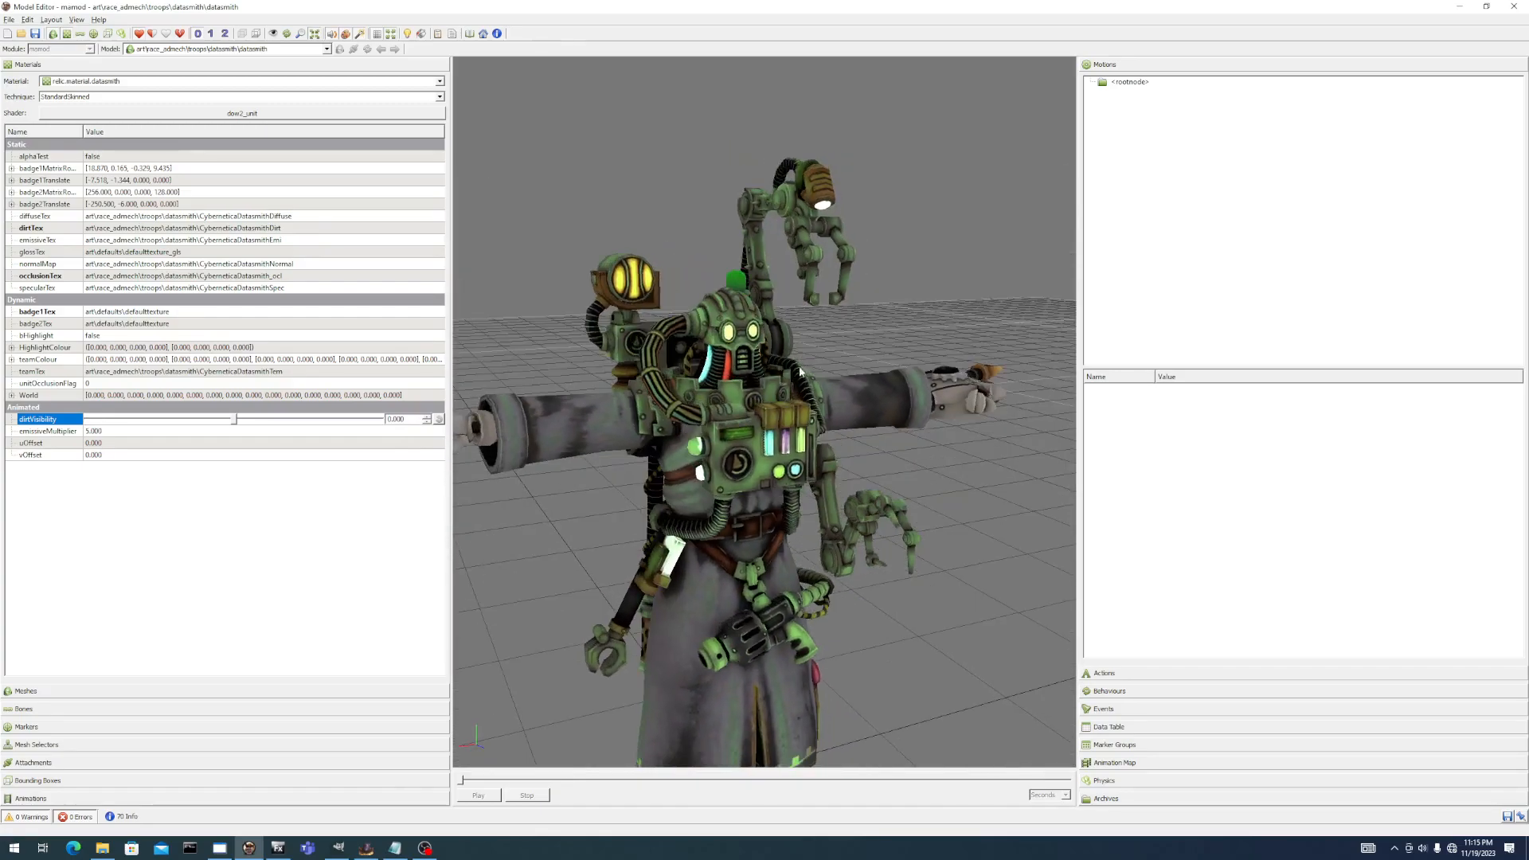
Switch to GIMP, hide the dirt texture's alpha channel and examine the bare colours.
key("alt+Tab")
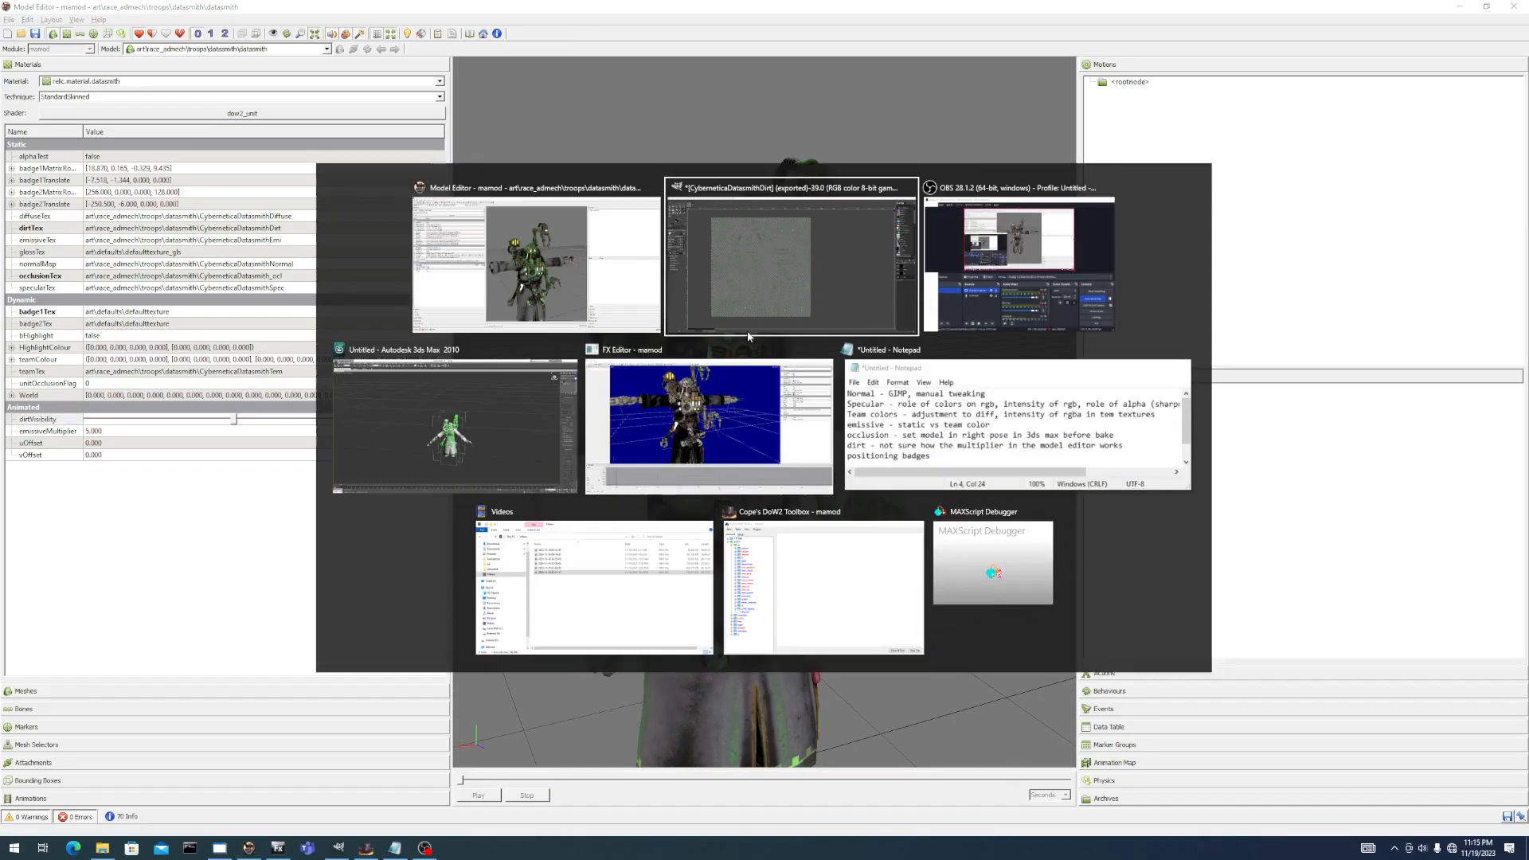
left_click(1419, 493)
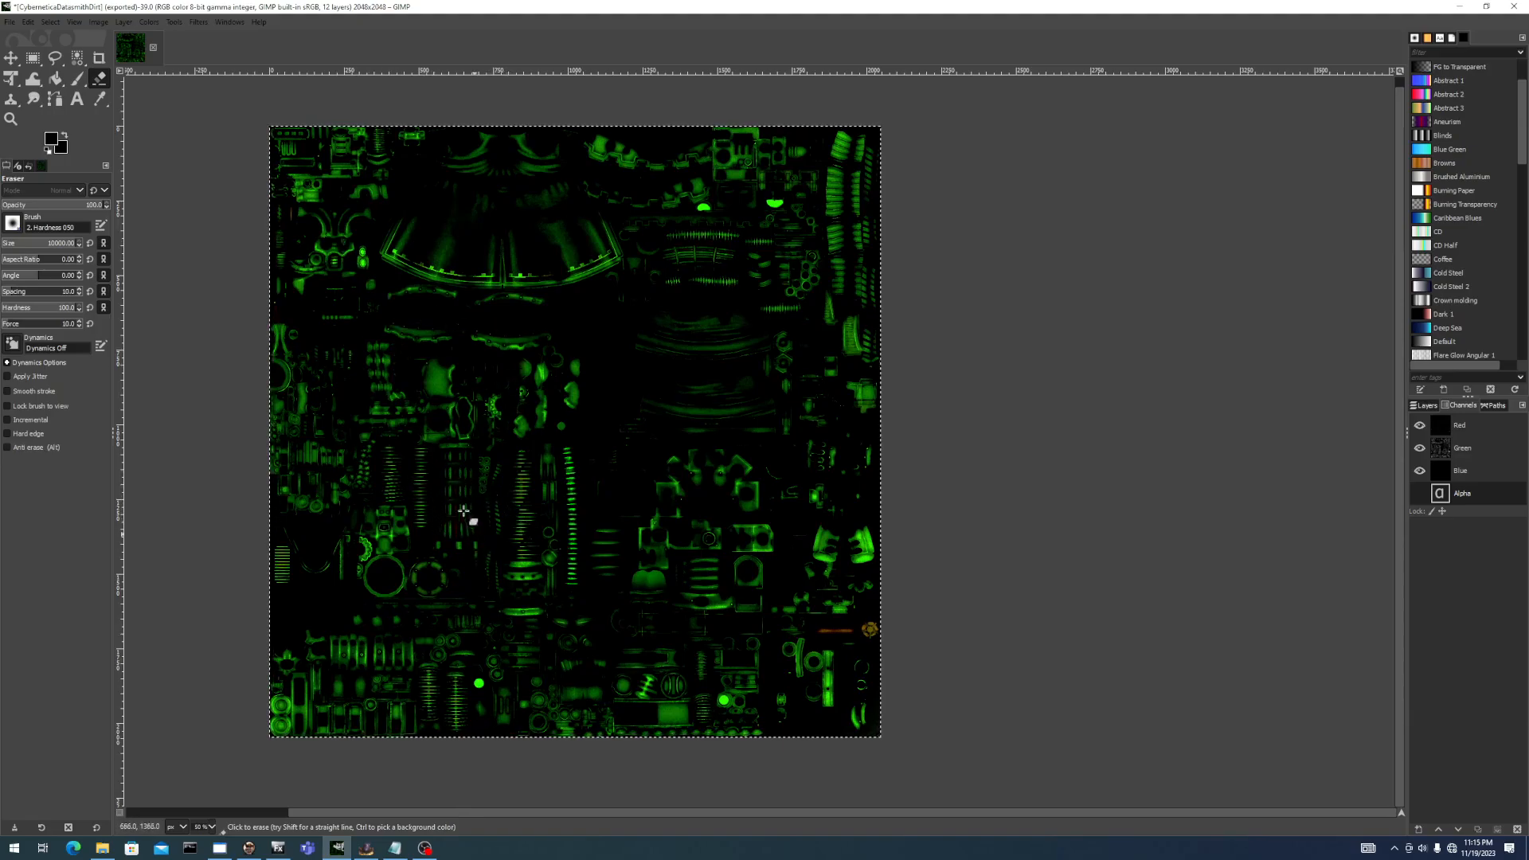
scroll(468, 393, "up", 1)
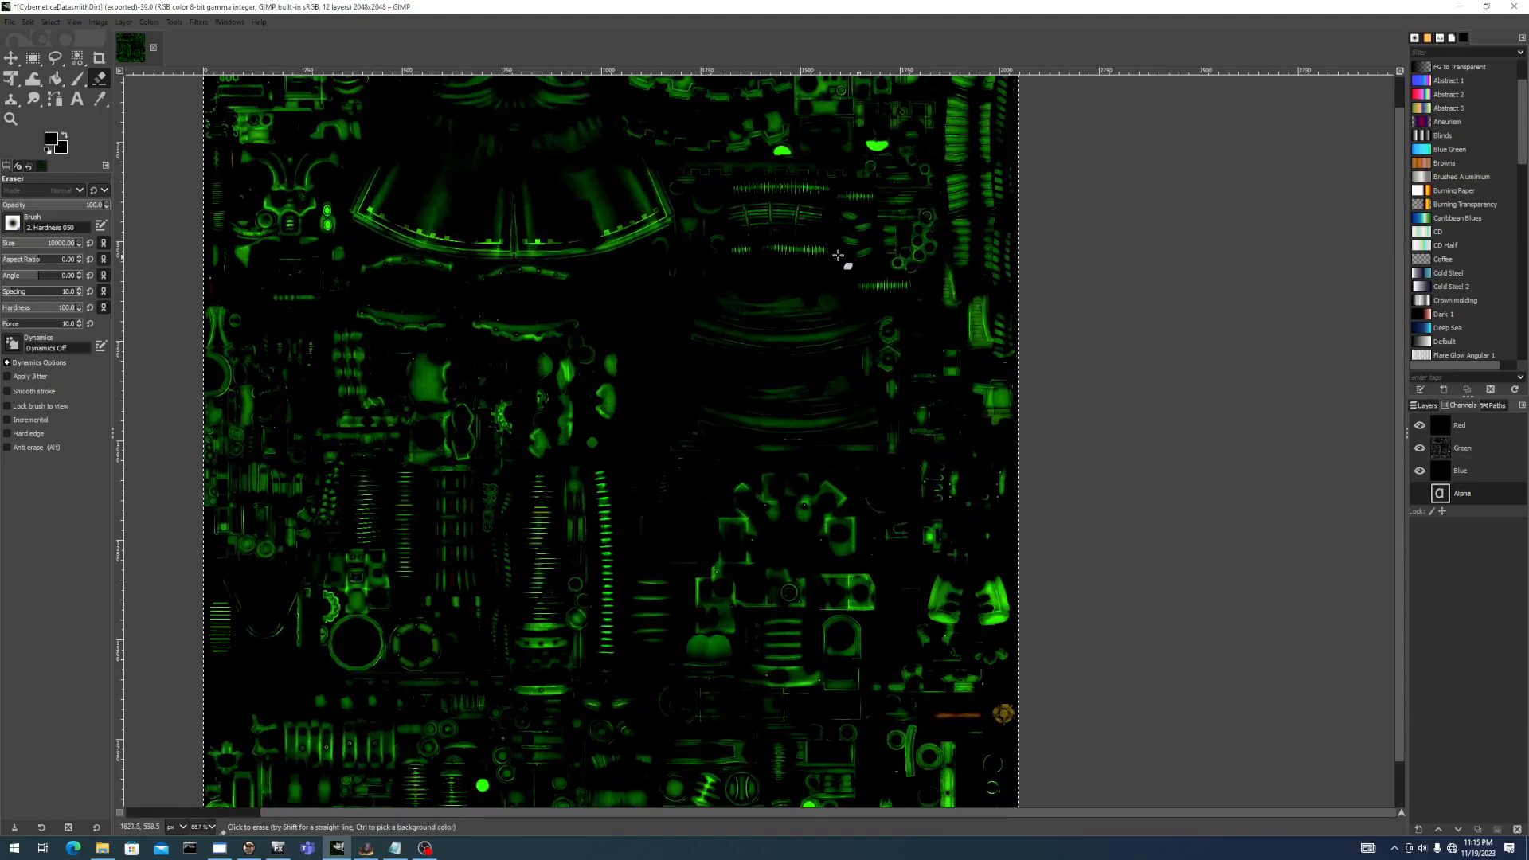
scroll(828, 260, "down", 1)
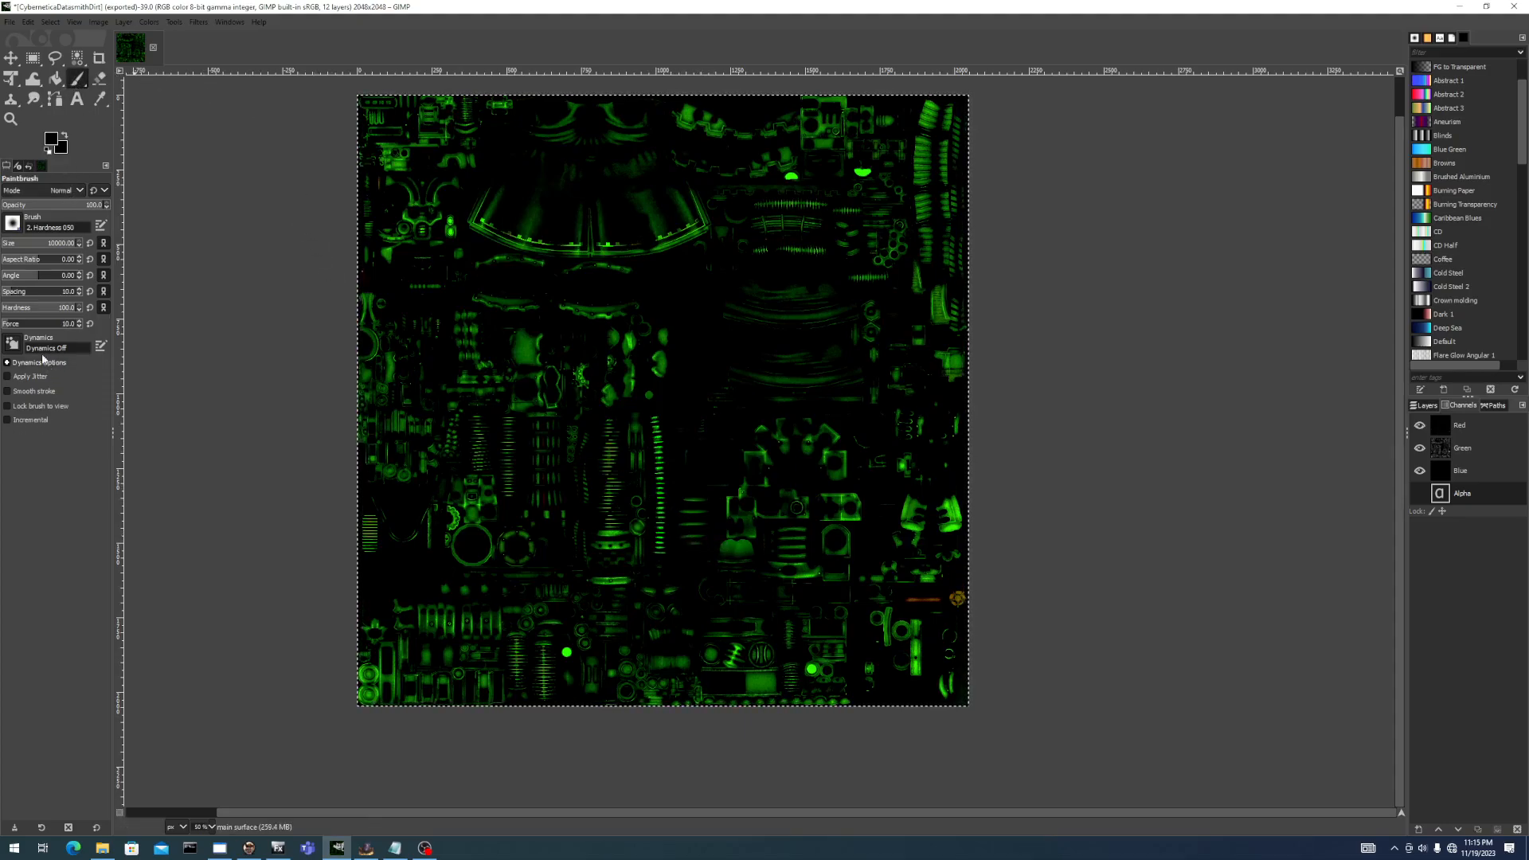
key("alt+Tab")
key("alt+Tab")
key("alt+Tab")
key("alt+Tab")
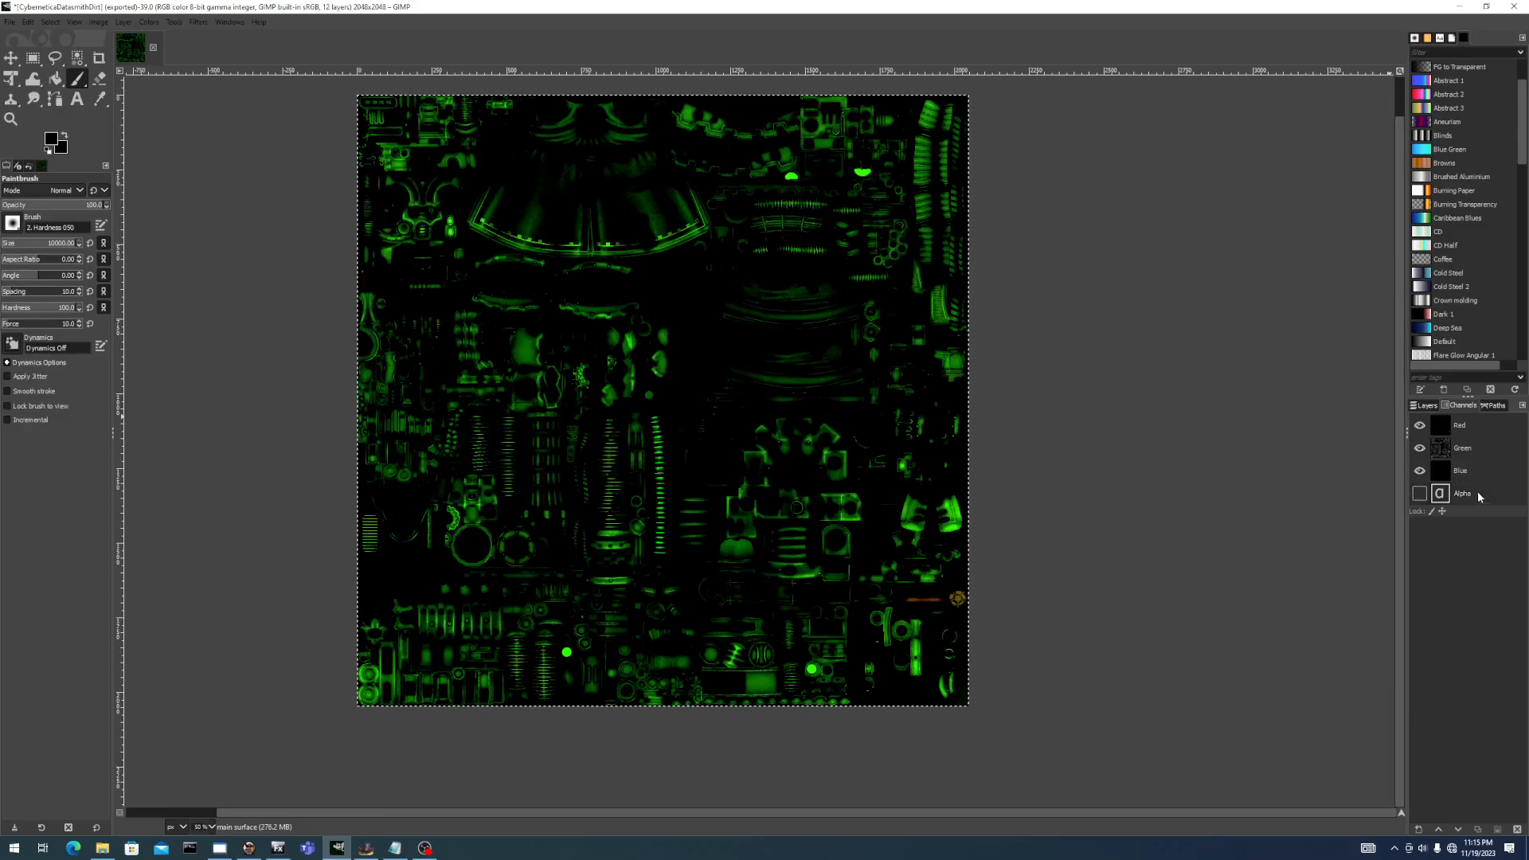
Darken the whole texture with one black Paintbrush dab at size 10000 and re-export it as CyberneticaDatasmithDirt.dds.
left_click(757, 465)
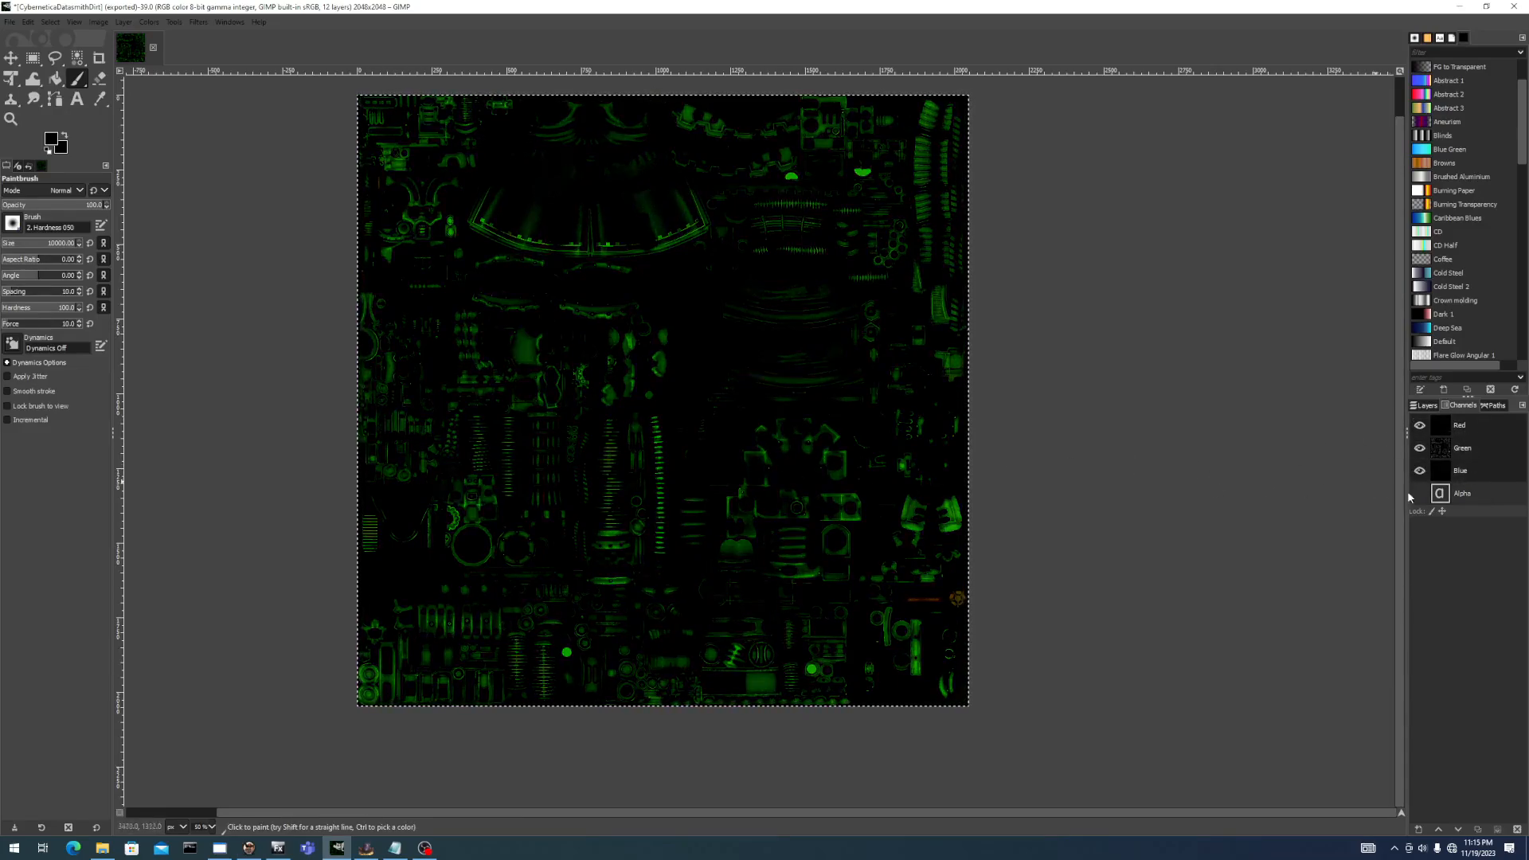
key("shift+ctrl+e")
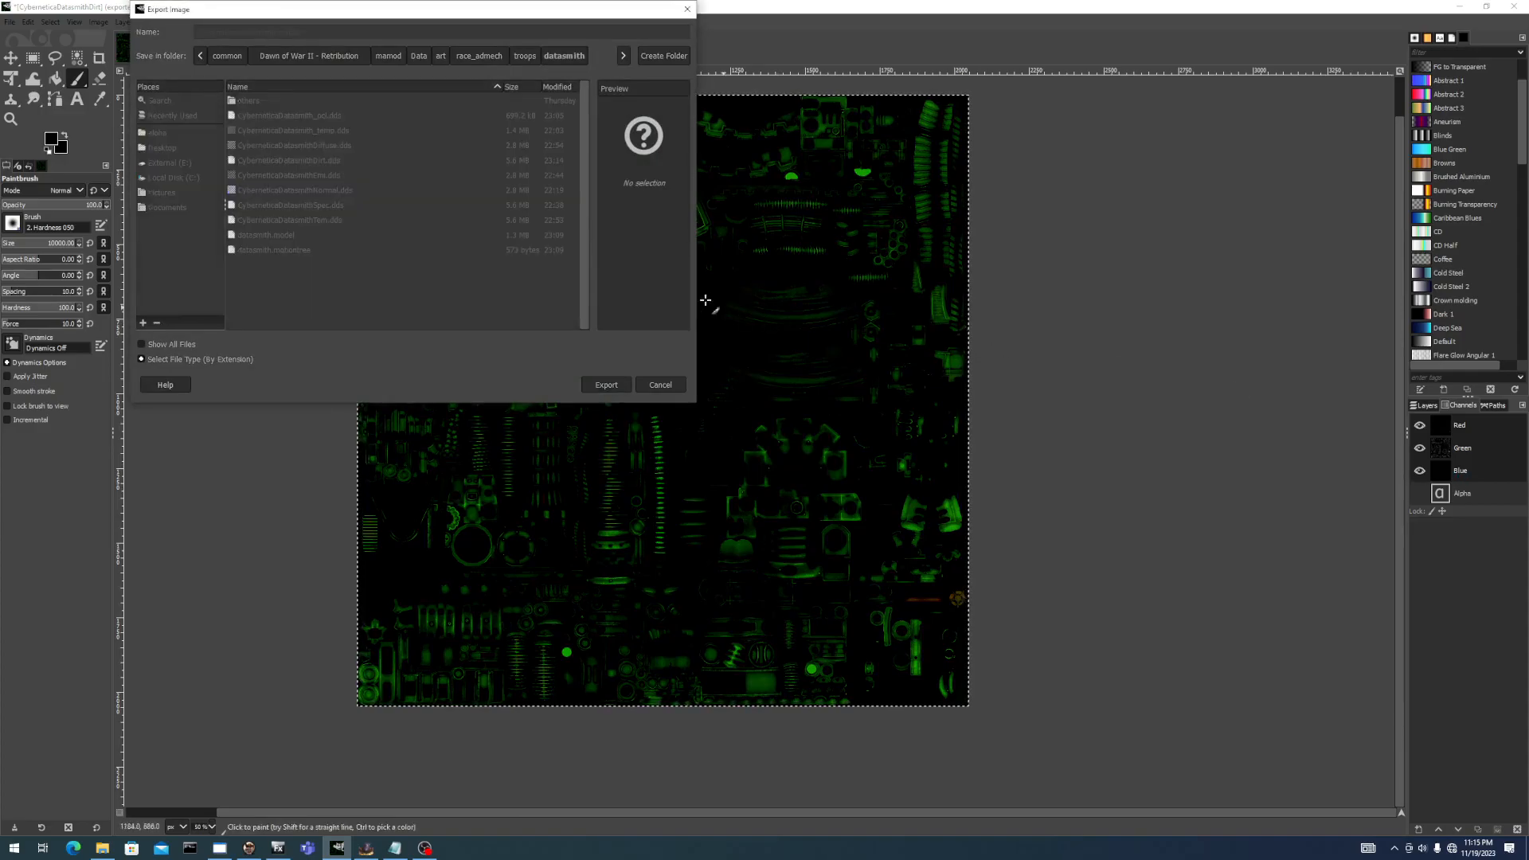
left_click(261, 389)
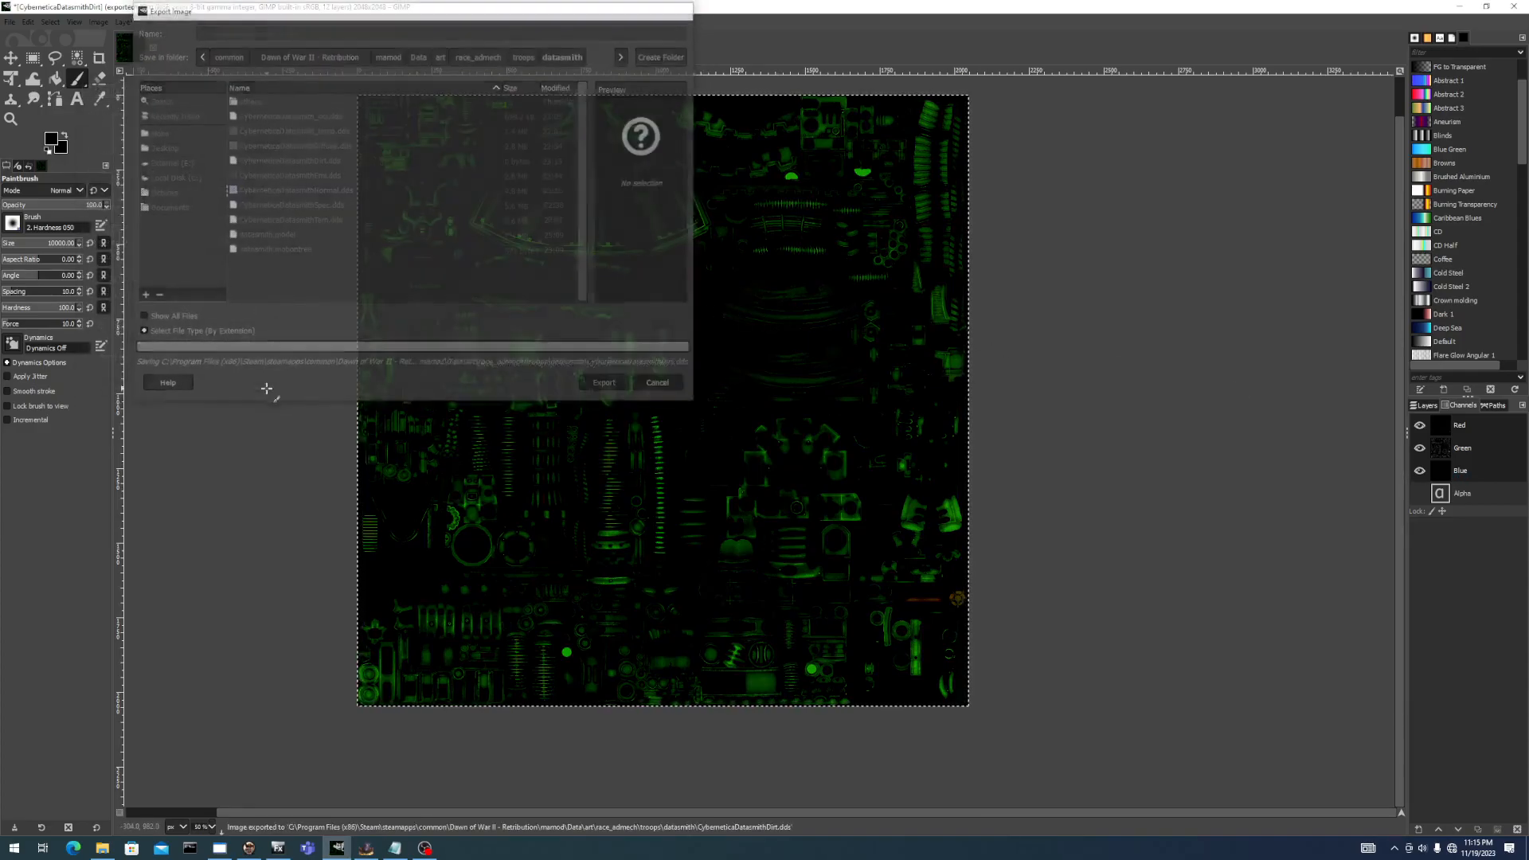
Check the darkened dirt texture on the model's head and torso in Model Editor and return to GIMP.
key("alt+Tab")
left_click_drag(837, 466, 852, 513)
scroll(857, 483, "up", 6)
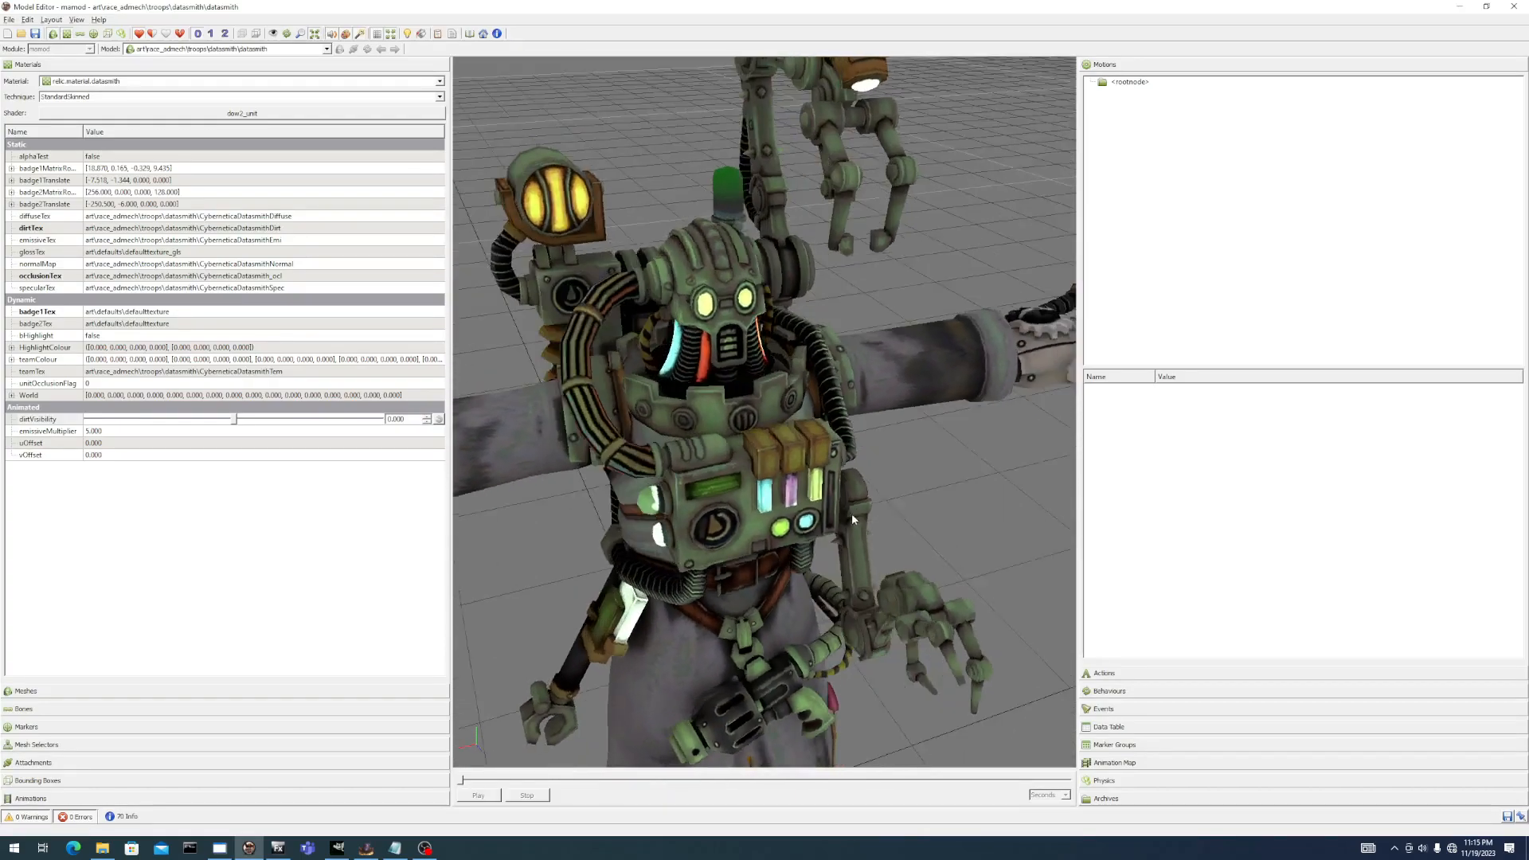
scroll(852, 512, "down", 5)
key("alt+Tab")
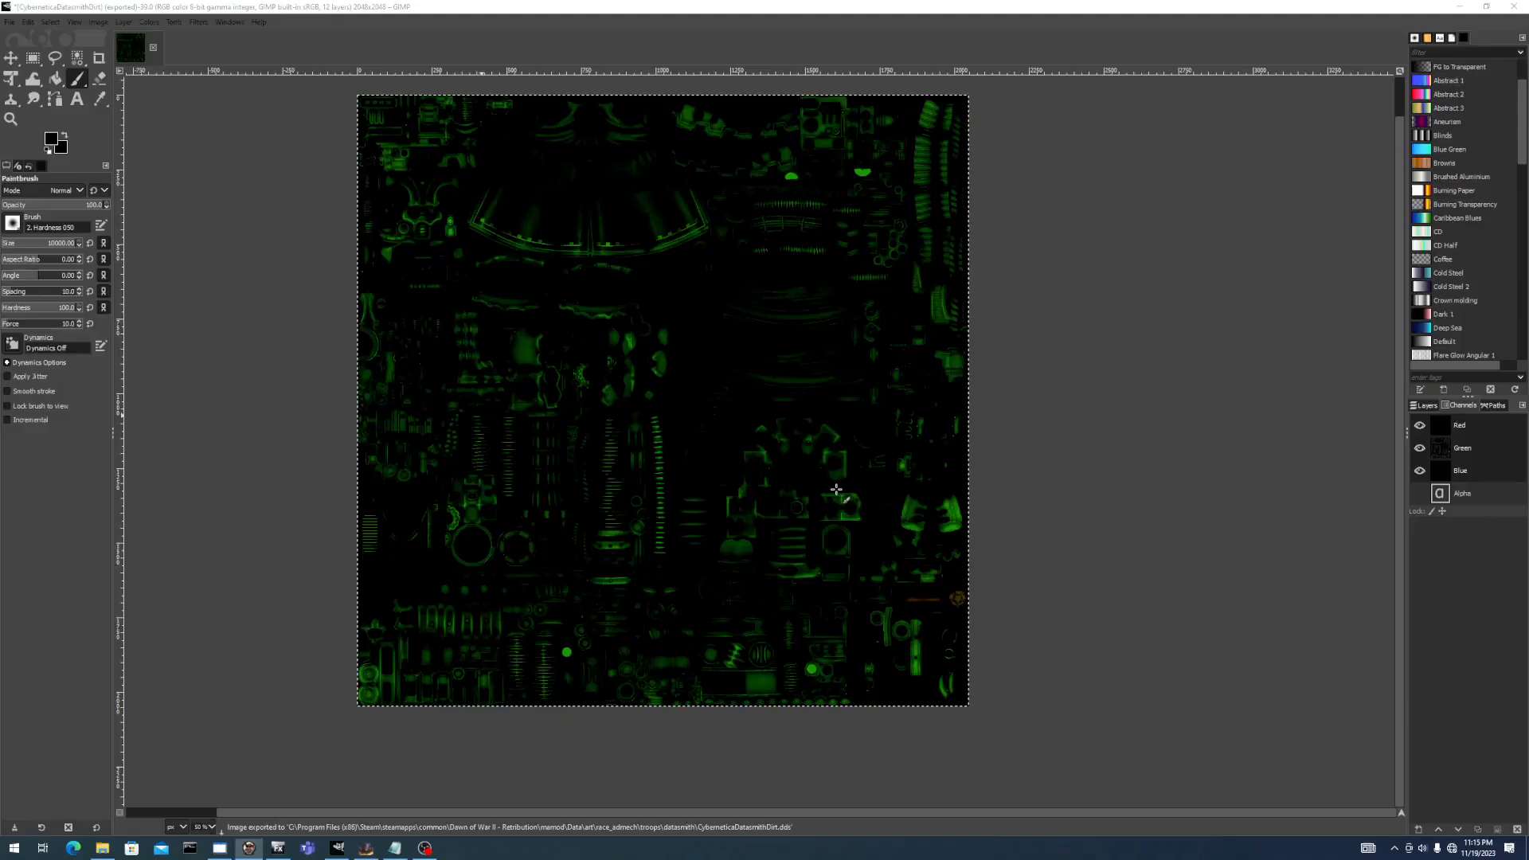
Isolate the texture's green dirt areas from the black background using Select by Color at threshold 15.
scroll(623, 235, "up", 1)
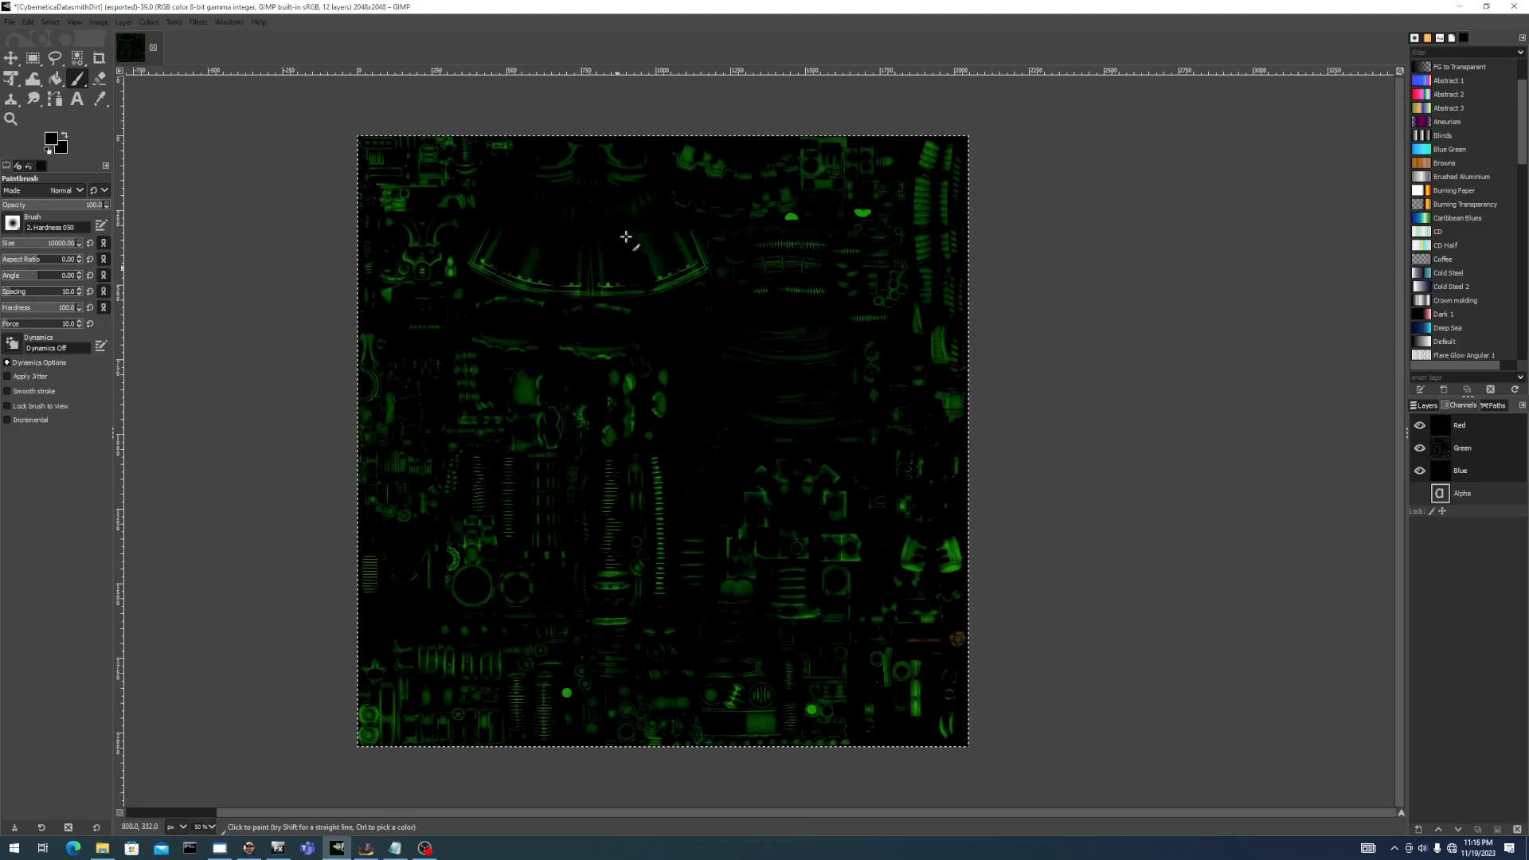
left_click(1420, 494)
left_click(1419, 493)
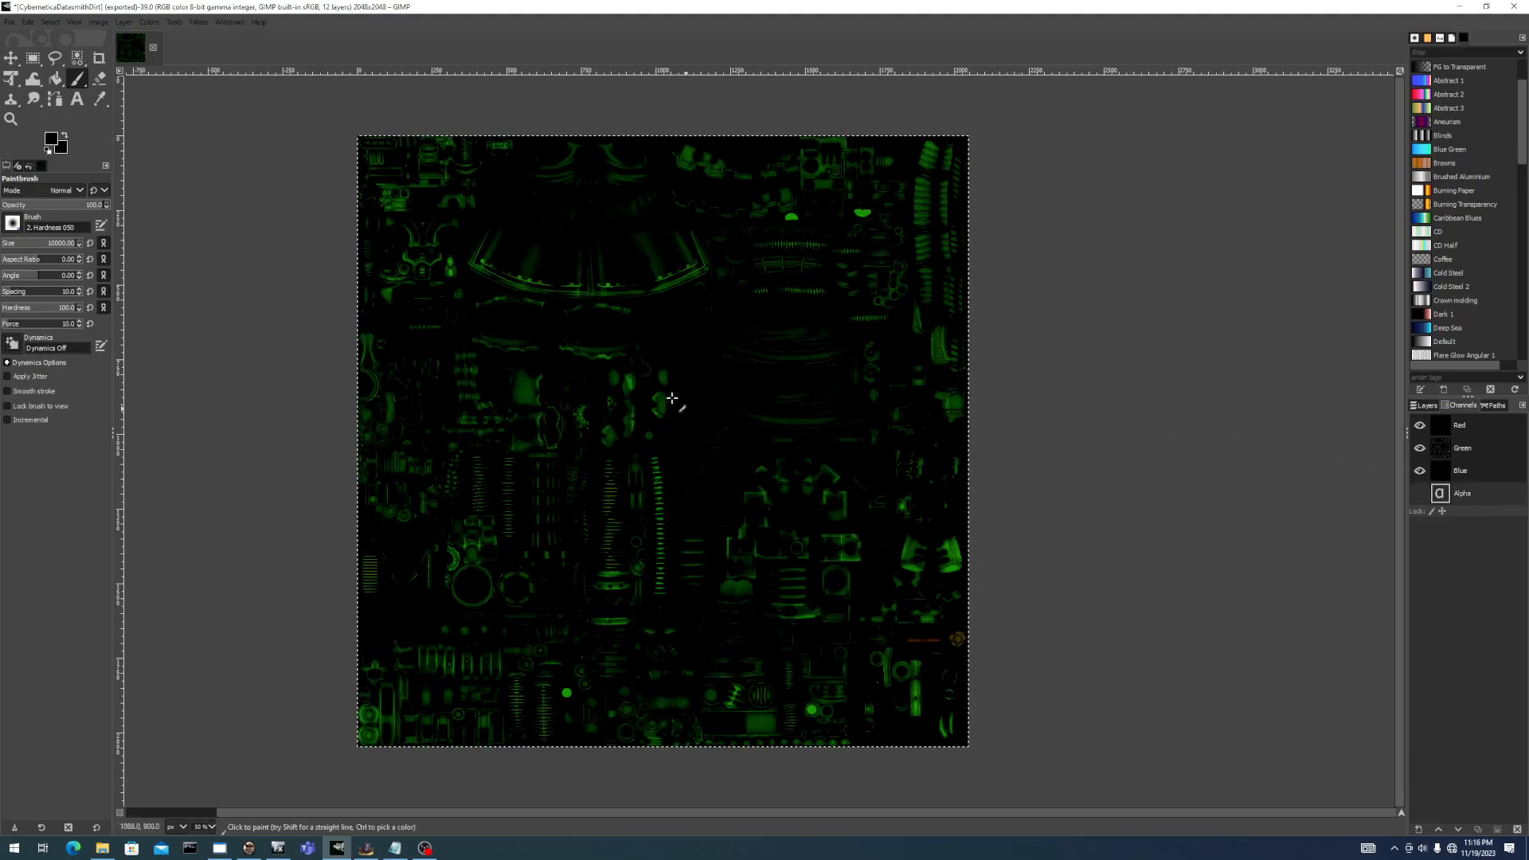
left_click(78, 59)
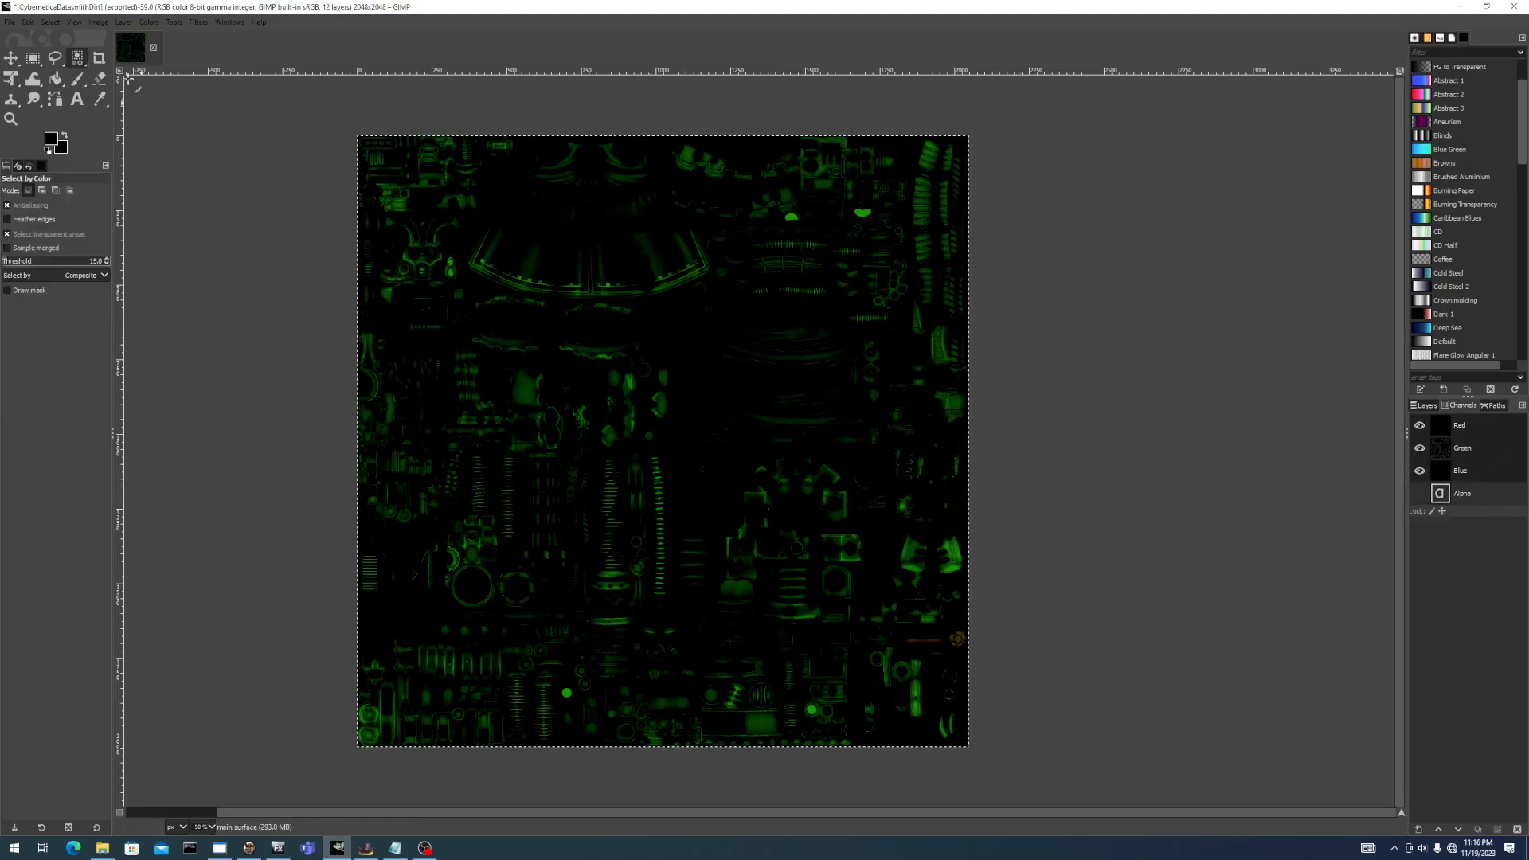
left_click(662, 304)
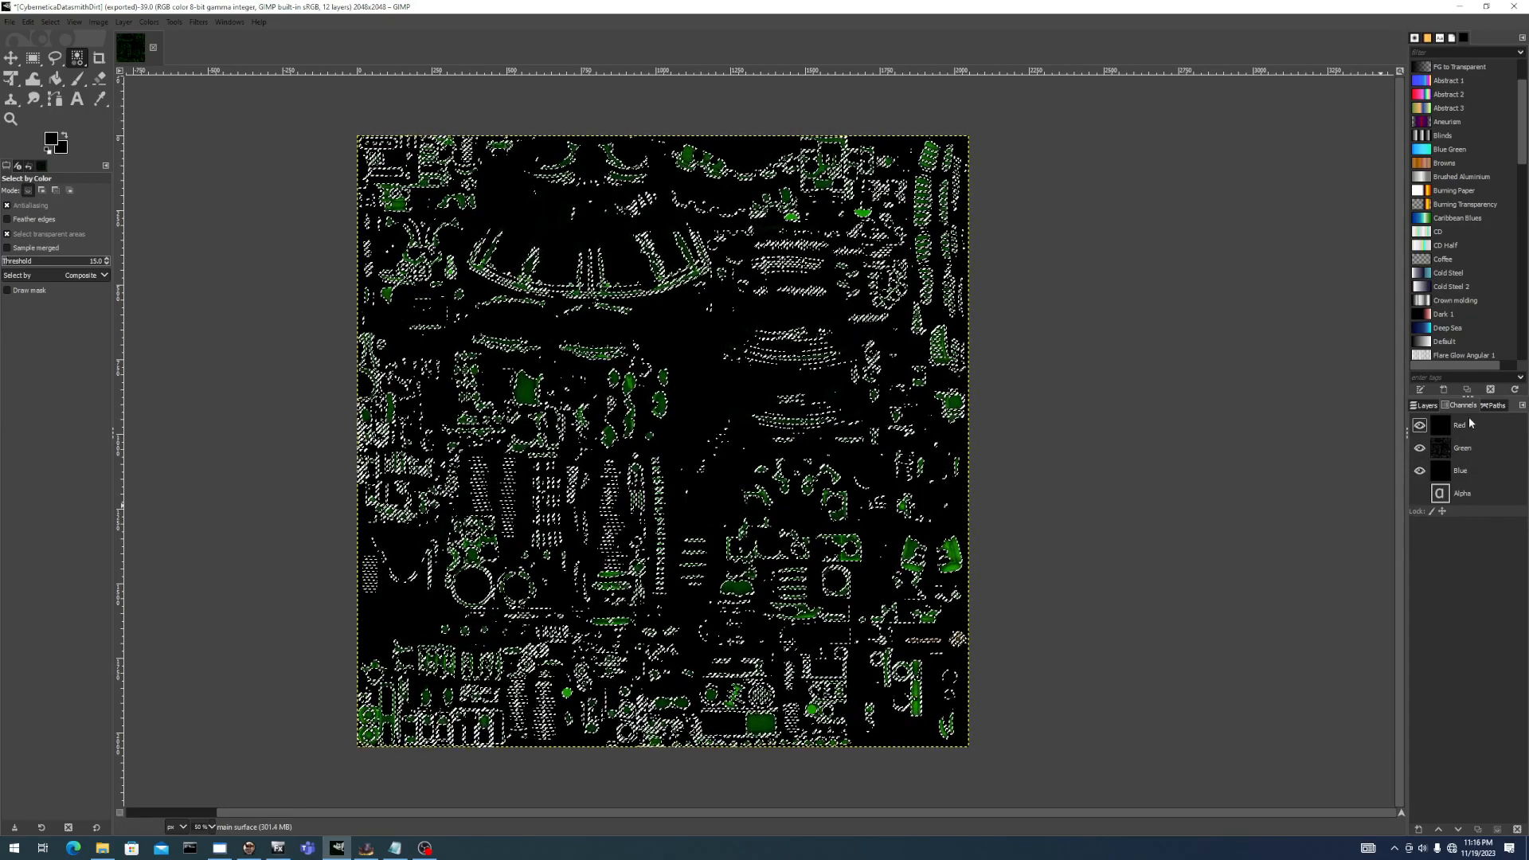
Show the alpha channel and raise the opacity of the selected dirt areas using the Eraser with anti-erase on.
left_click(1419, 492)
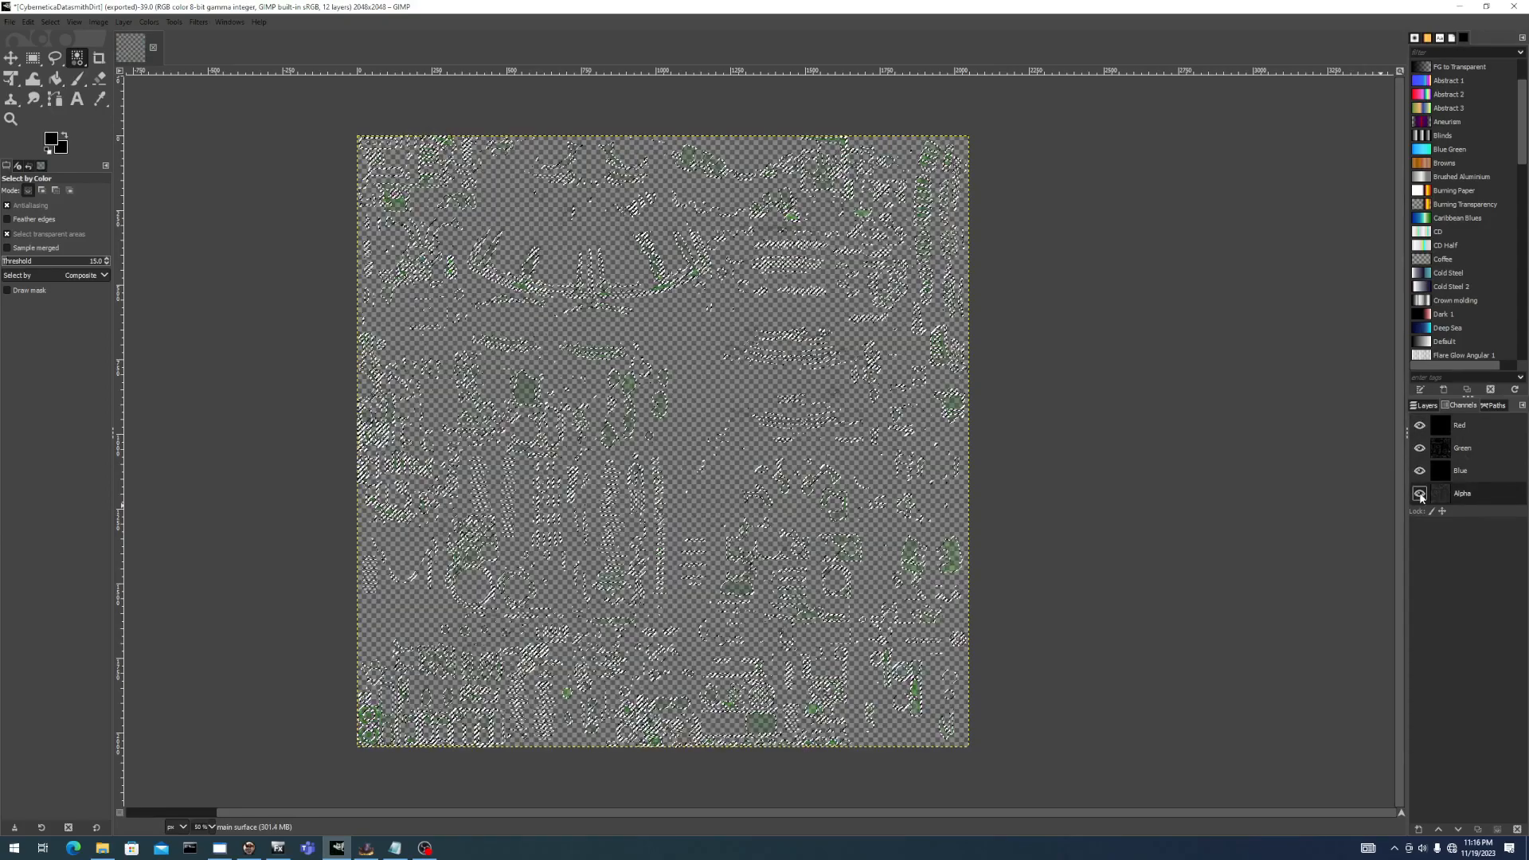
left_click(99, 78)
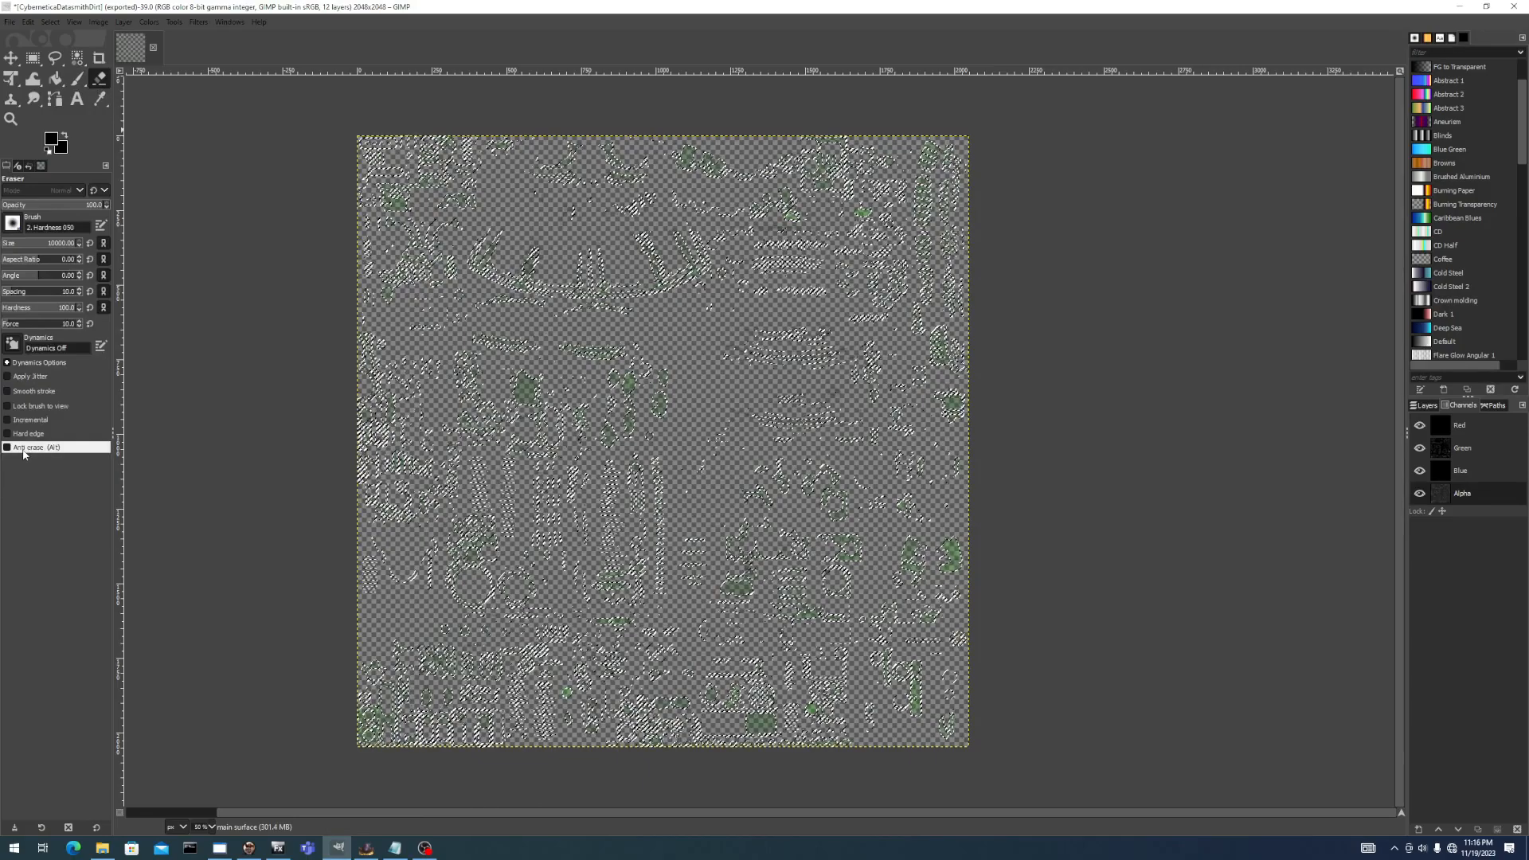
left_click(36, 449)
scroll(526, 395, "up", 1, "ctrl")
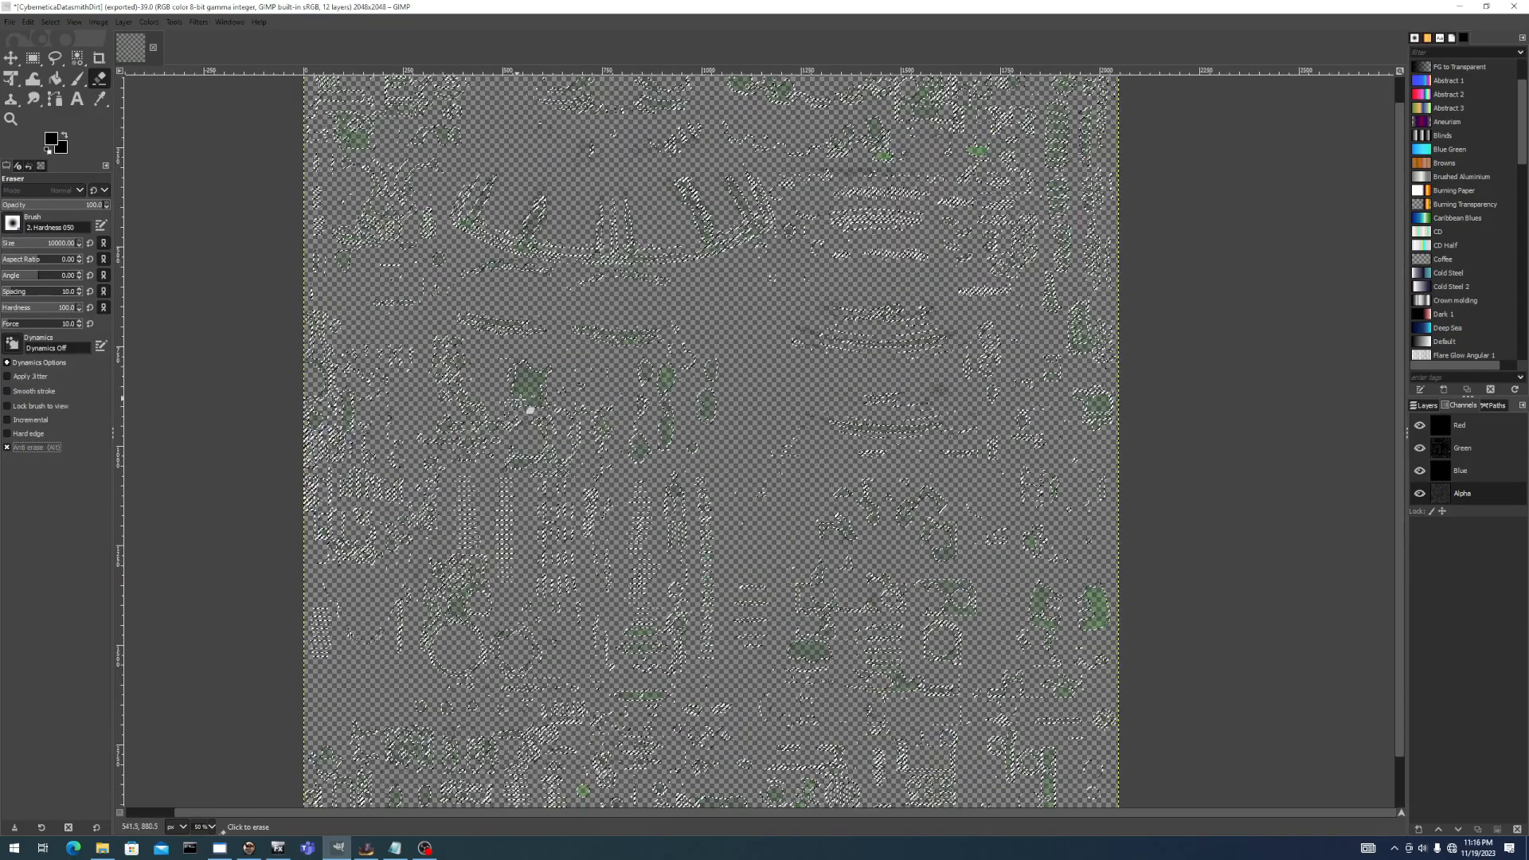
left_click(526, 393)
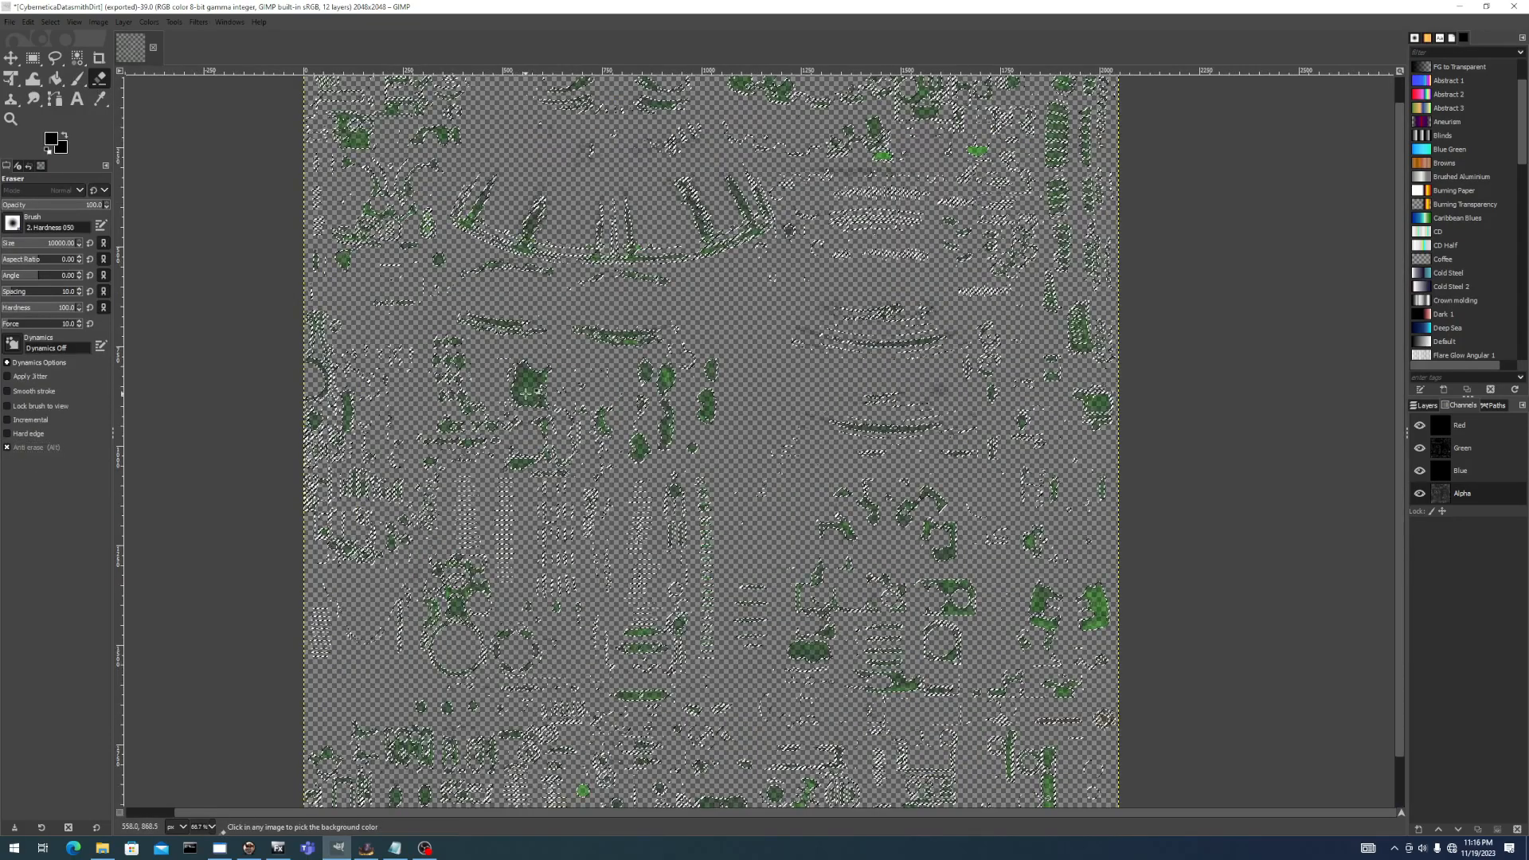
key("ctrl+a")
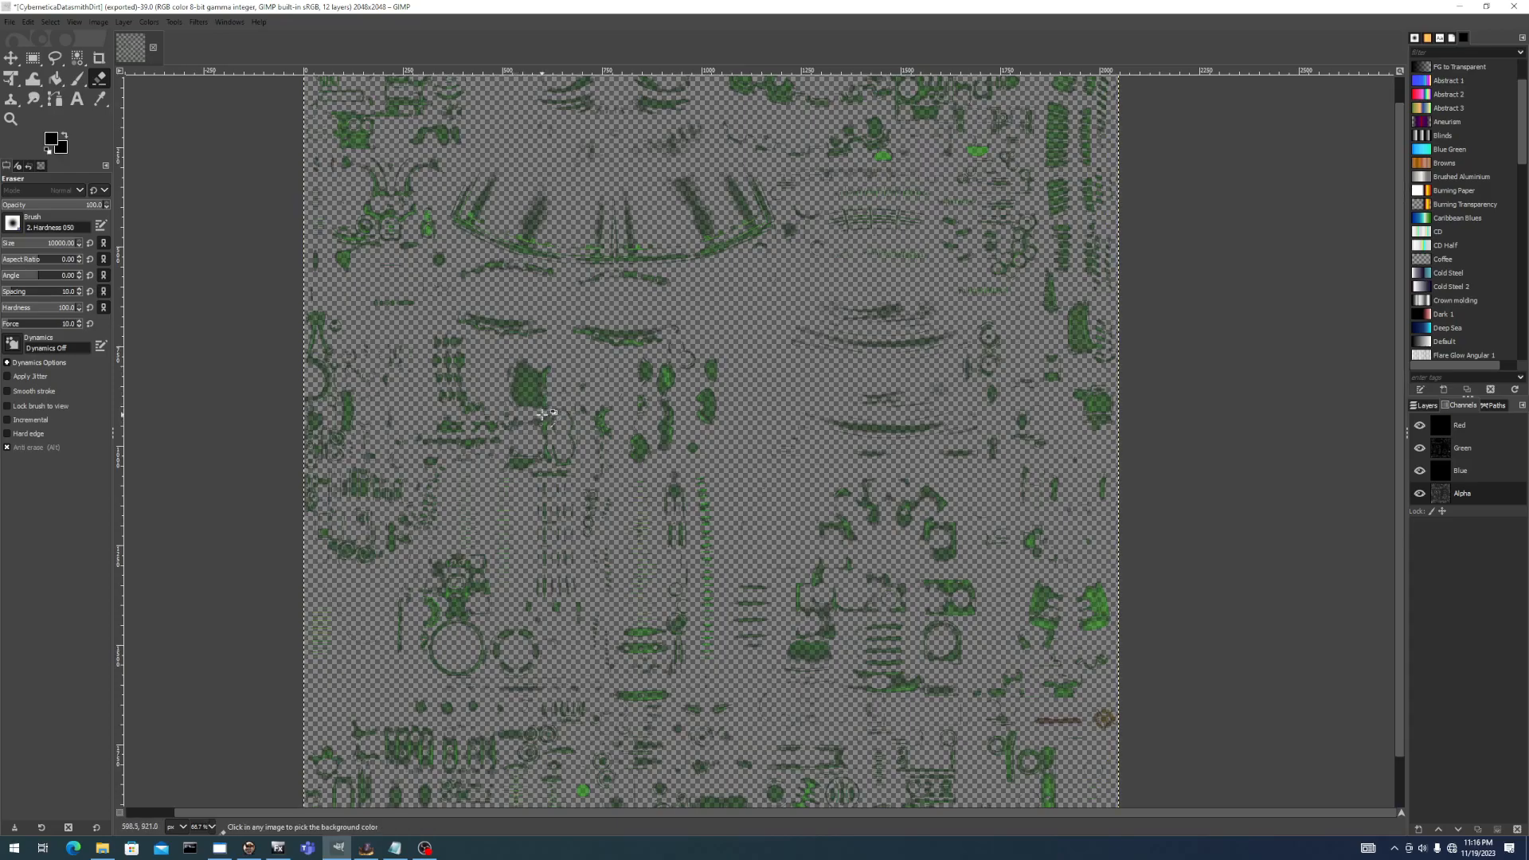
key("ctrl+z")
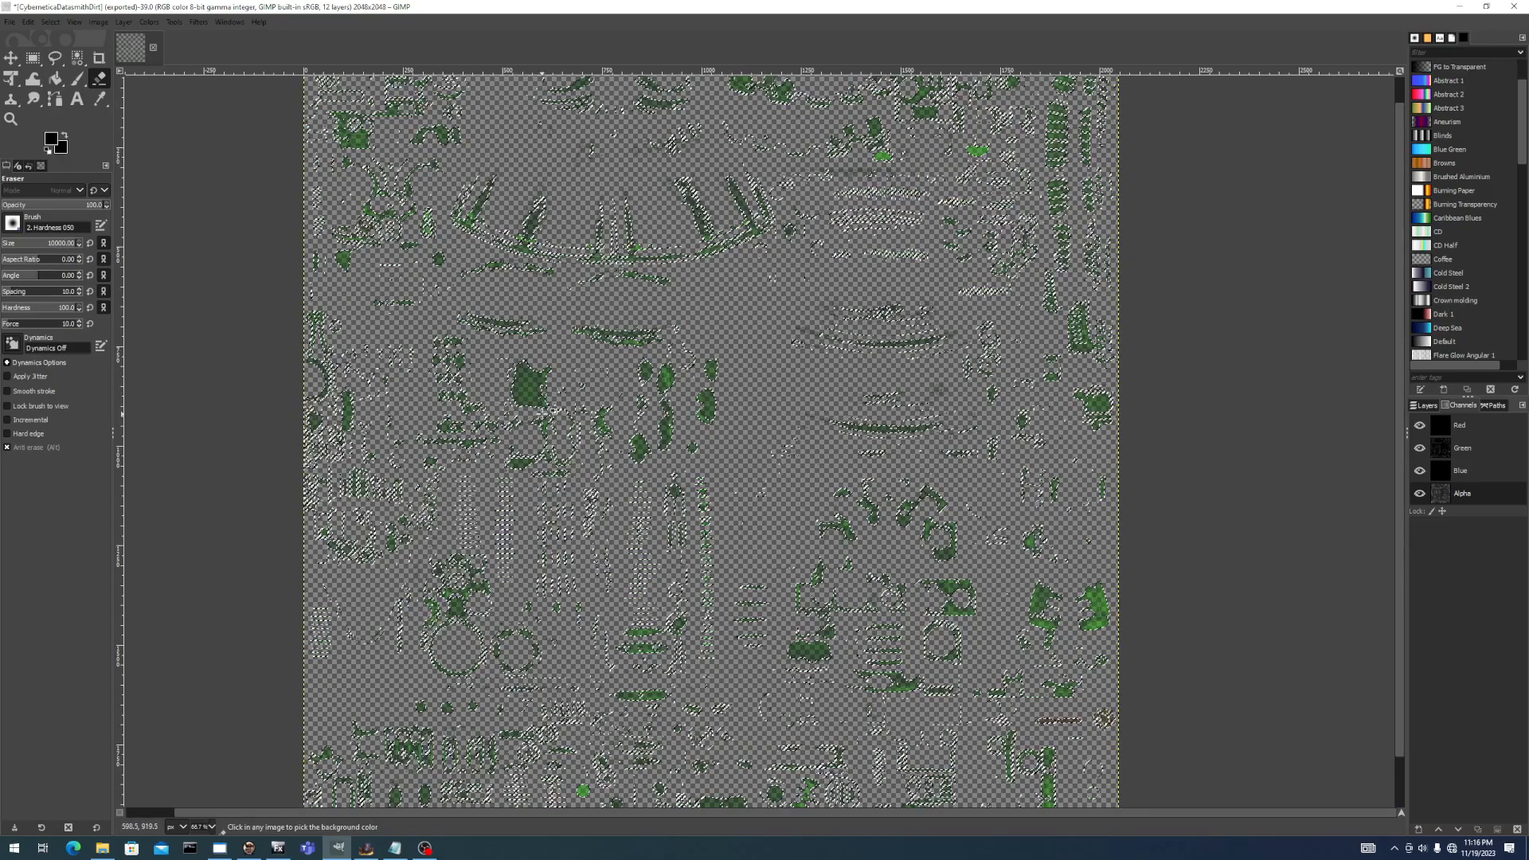
Re-export the more opaque texture as CyberneticaDatasmithDirt.dds and check it on the model in Model Editor.
key("ctrl+shift+e")
key("Return")
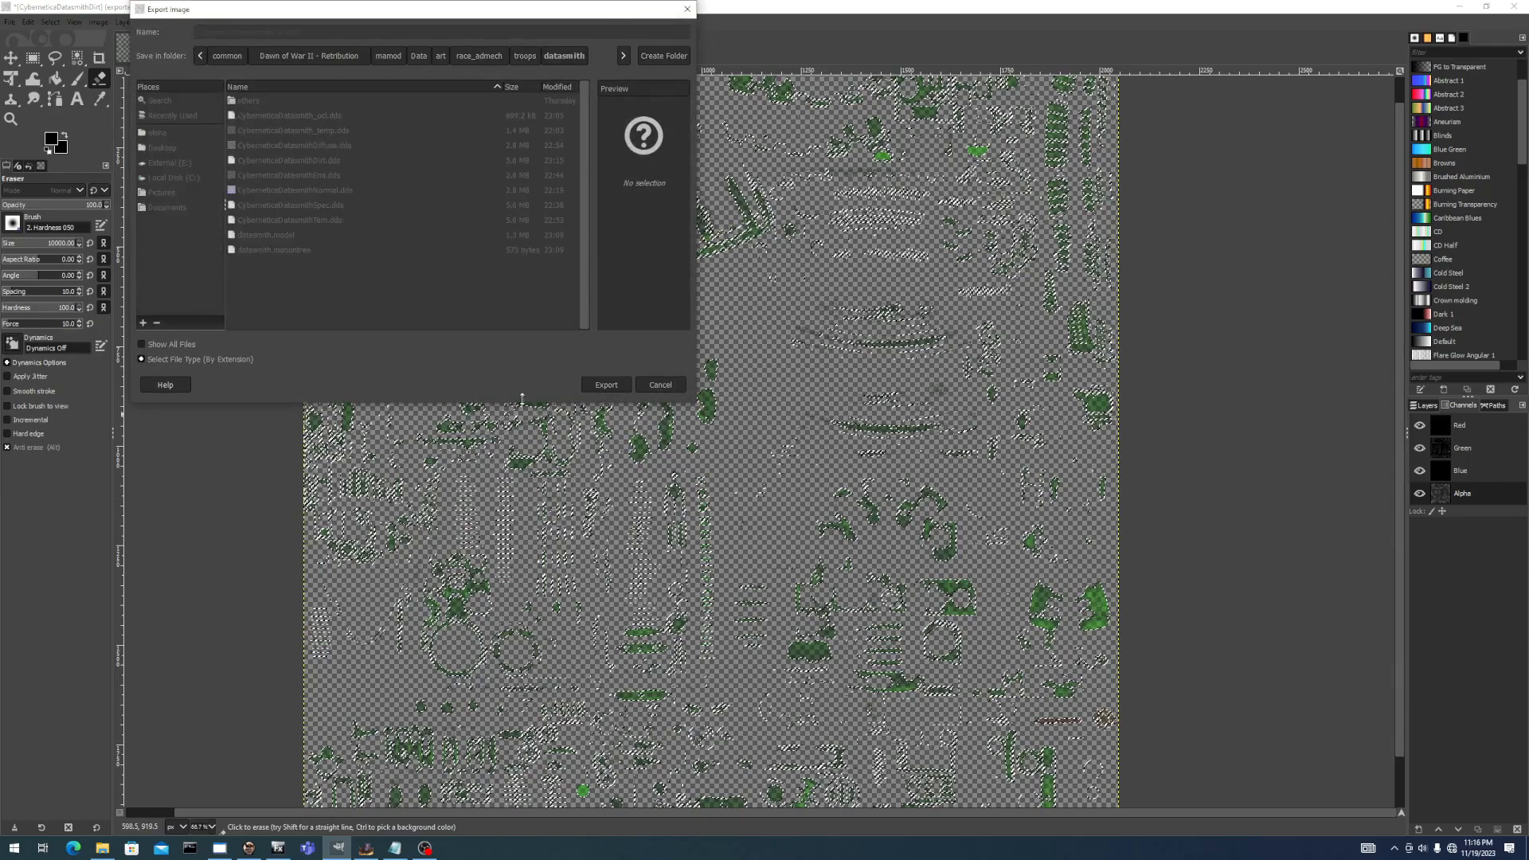
left_click(304, 439)
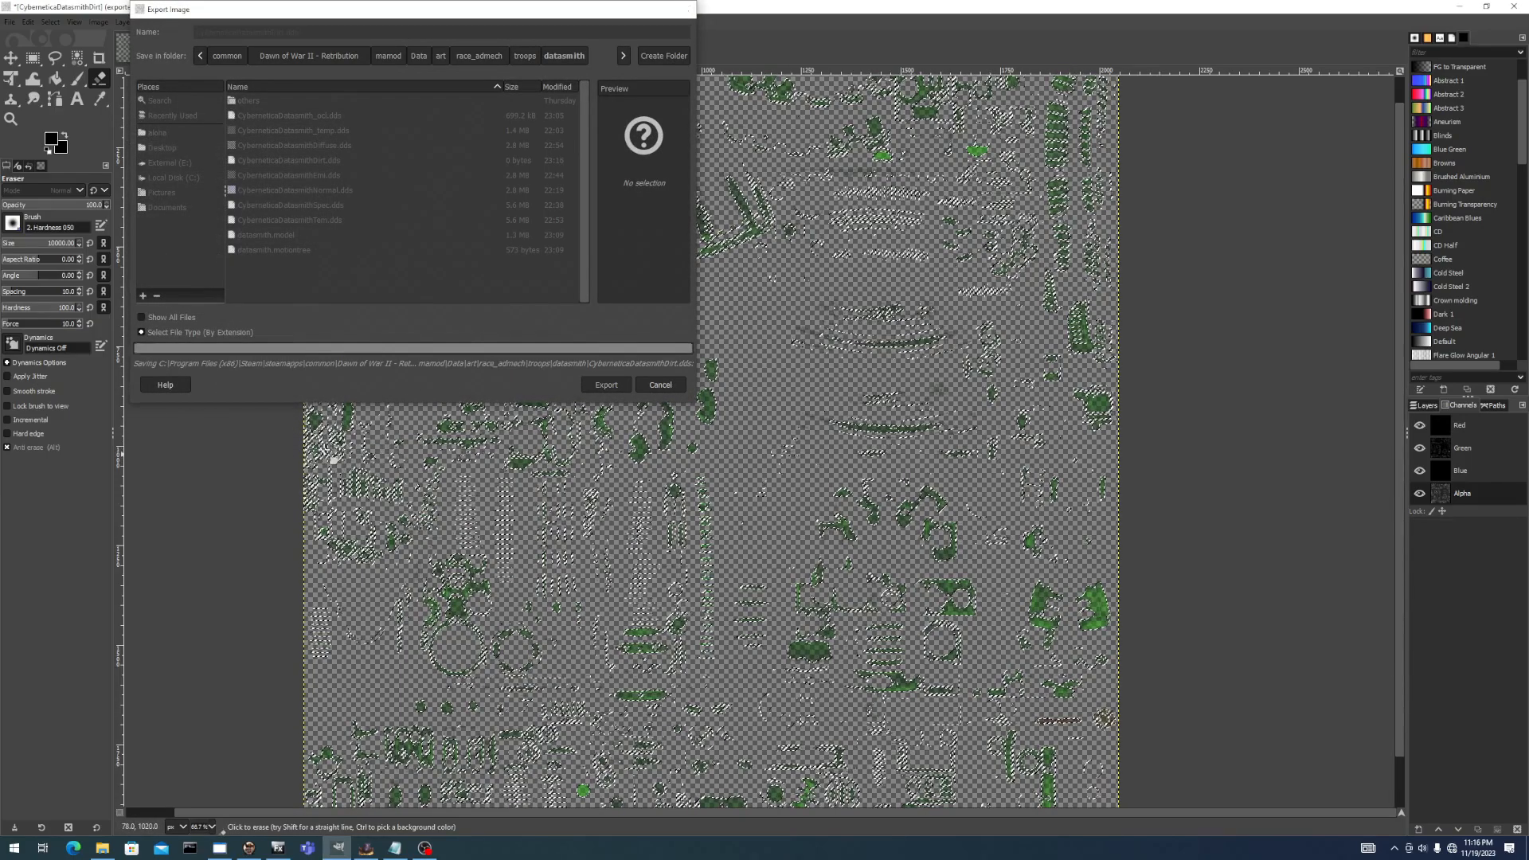
key("alt+Tab")
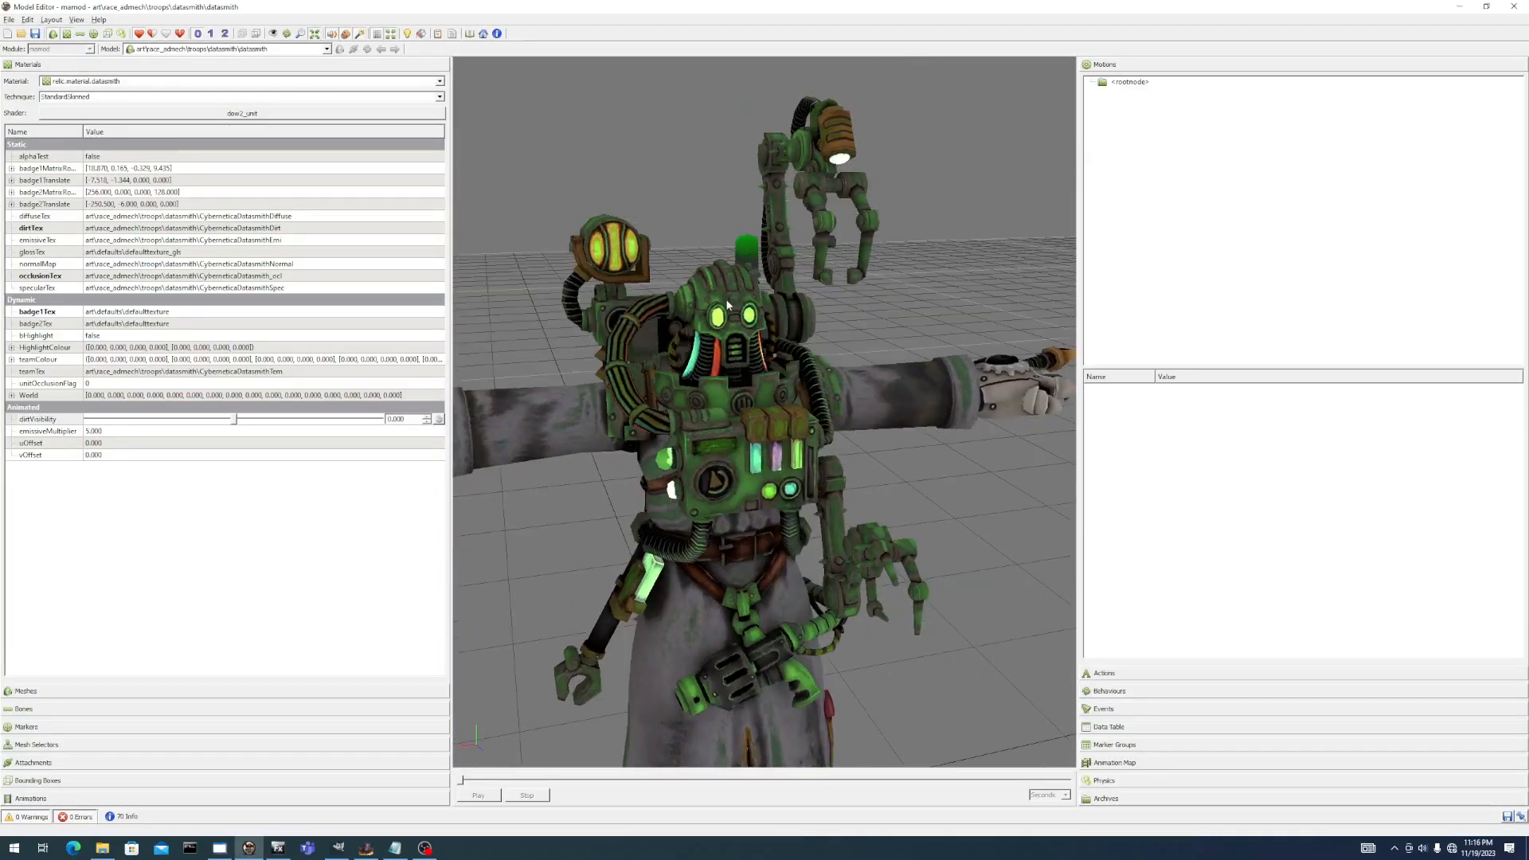
Return to GIMP, re-export CyberneticaDatasmithDirt.dds with reduced dirt opacity, and inspect it on the model in Model Editor.
key("alt+Tab")
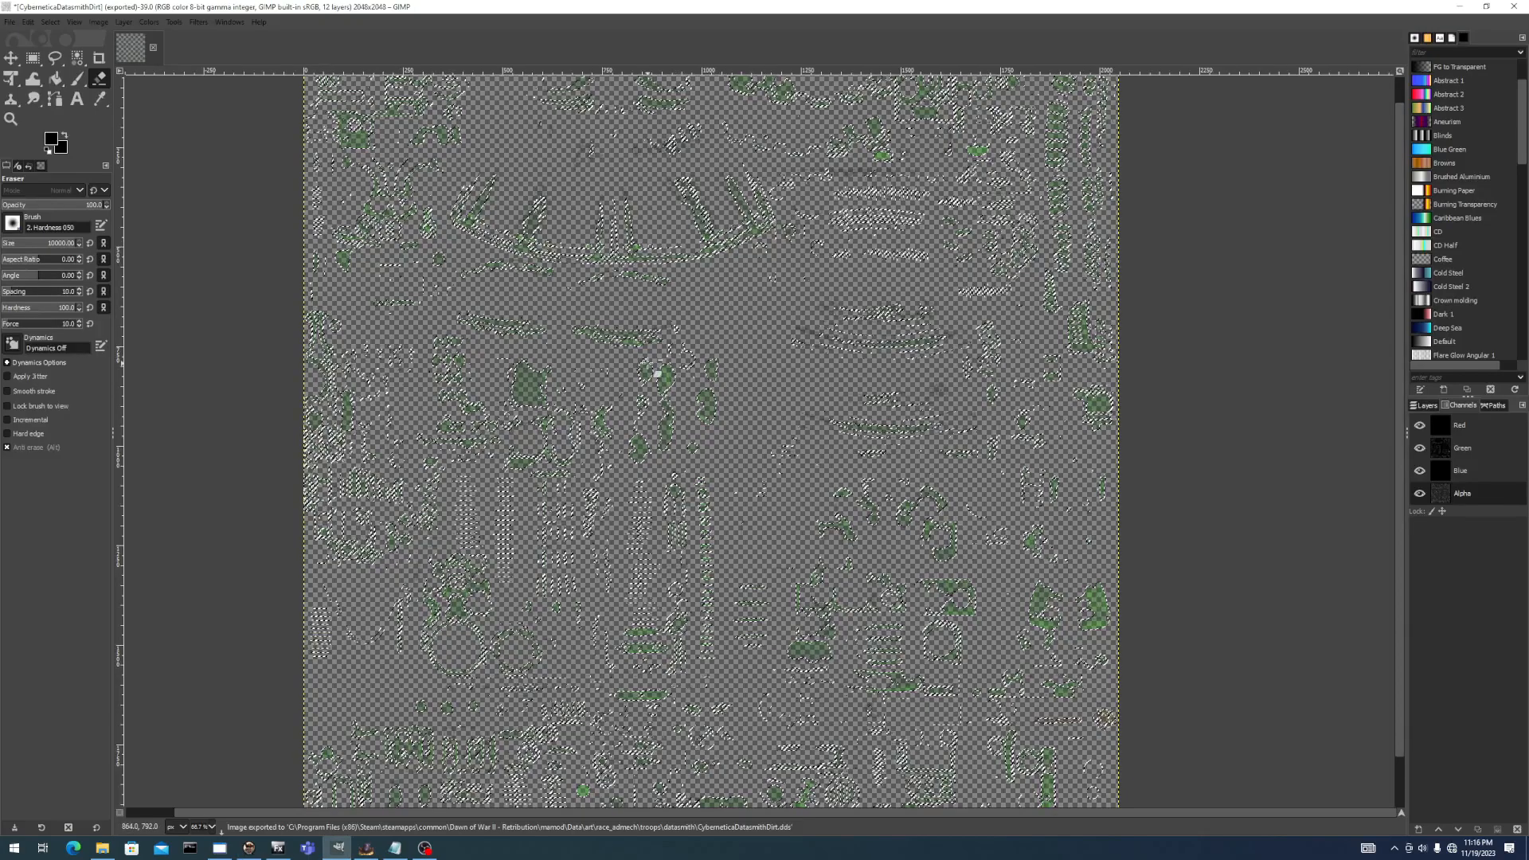
key("shift+ctrl+e")
key("Return")
key("Return")
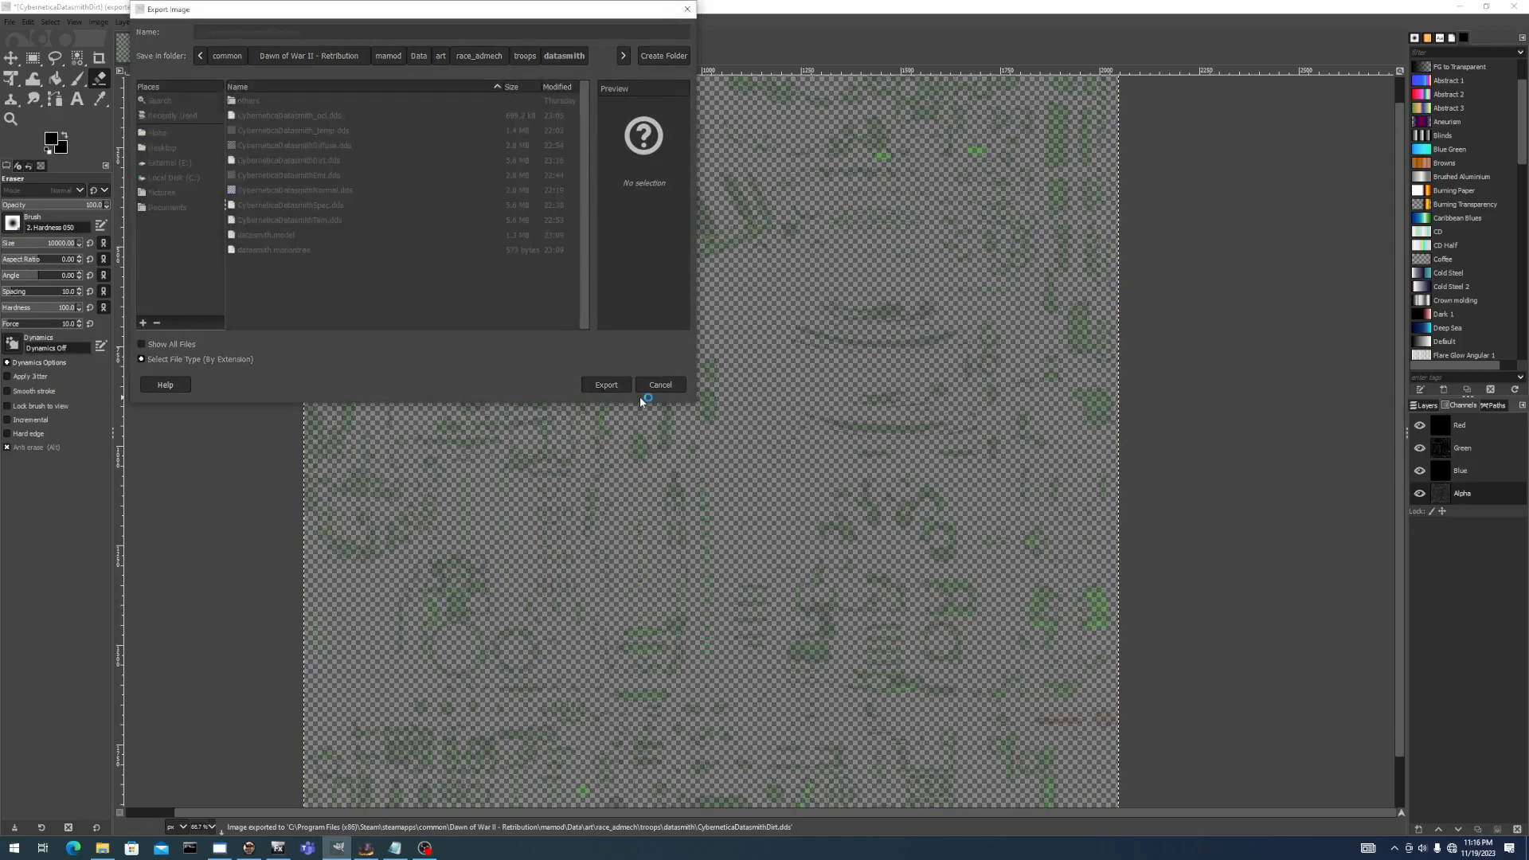
left_click(352, 485)
key("alt+Tab")
left_click_drag(870, 505, 820, 340)
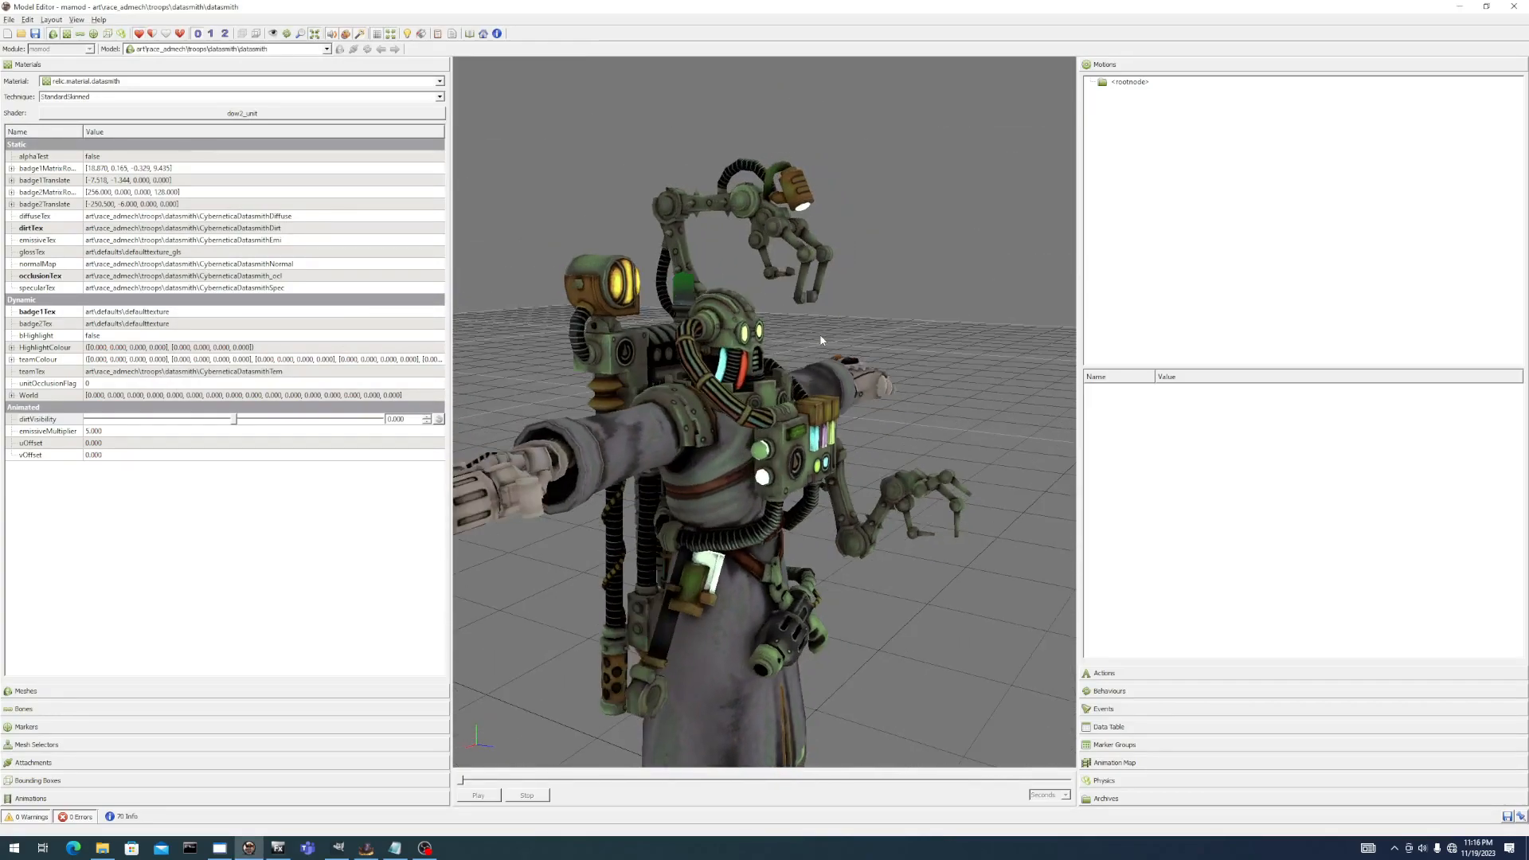